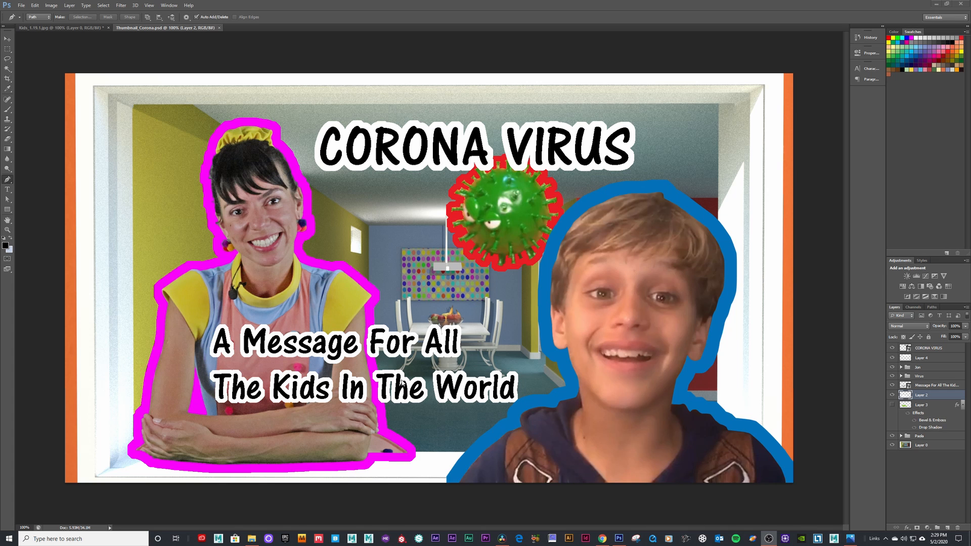
# In Kids_1.19.1.jpg, continue the Pen path along the teal-shirted boy's lowered arm down to the table edge
pyautogui.click(56, 28)
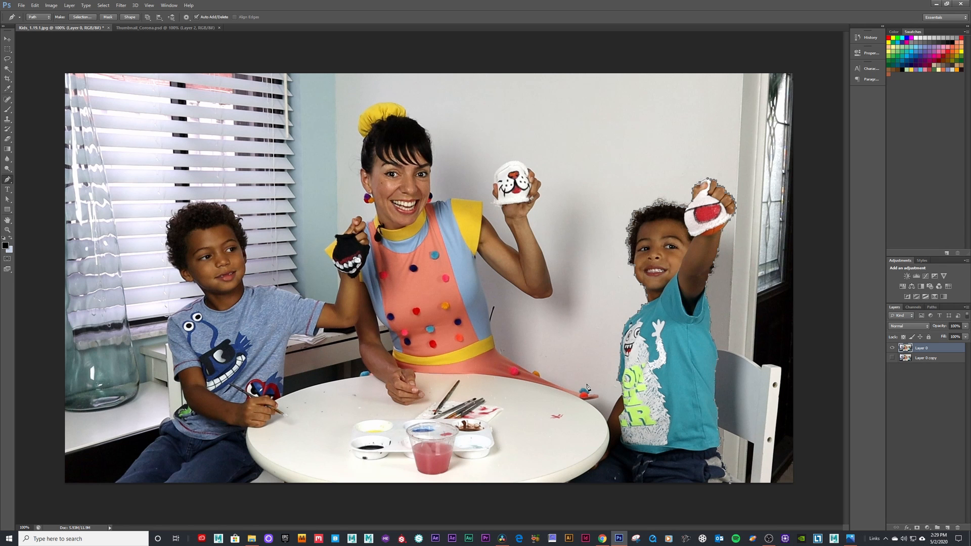
pyautogui.hotkey('ctrl', '+')
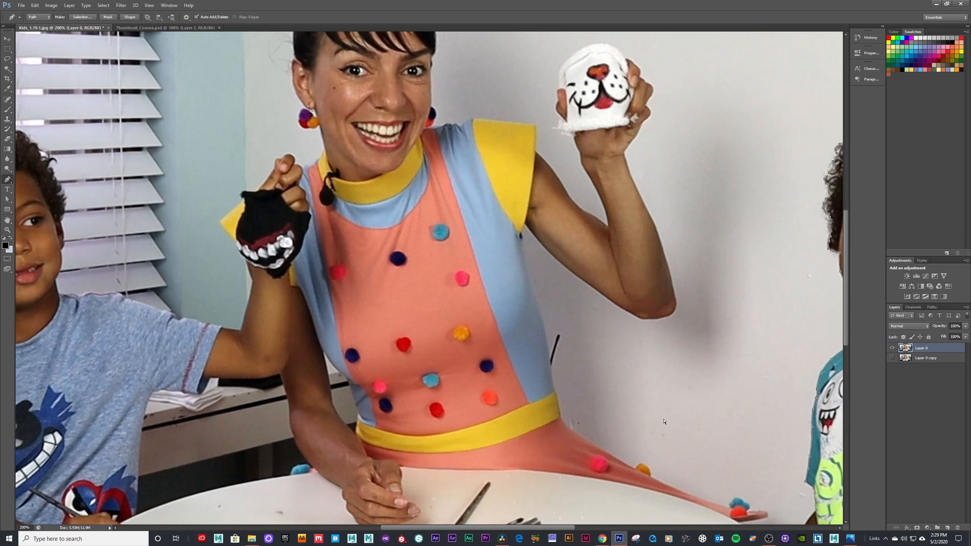
pyautogui.hotkey('ctrl', '+')
pyautogui.moveTo(697, 420); pyautogui.dragTo(103, 269)
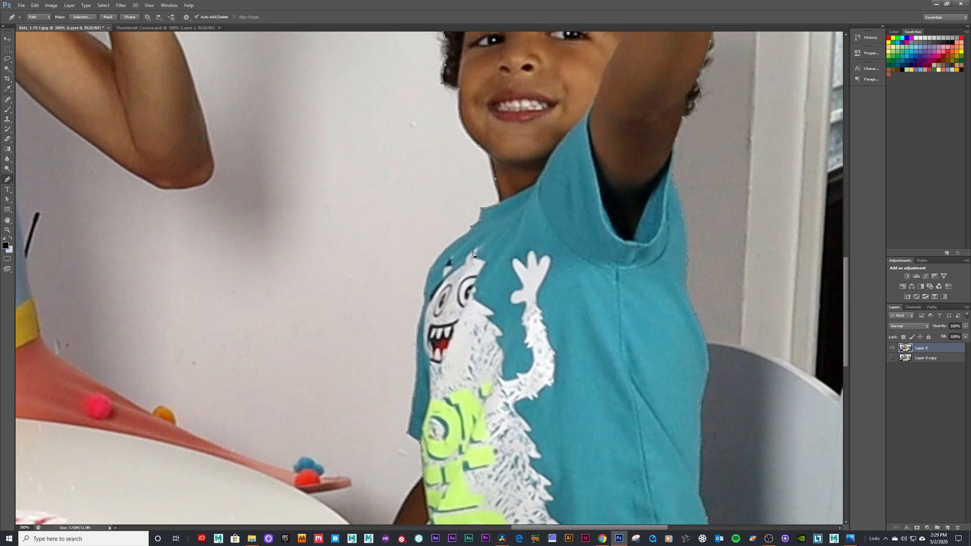
pyautogui.hotkey('ctrl', '+')
pyautogui.hotkey('ctrl', '+')
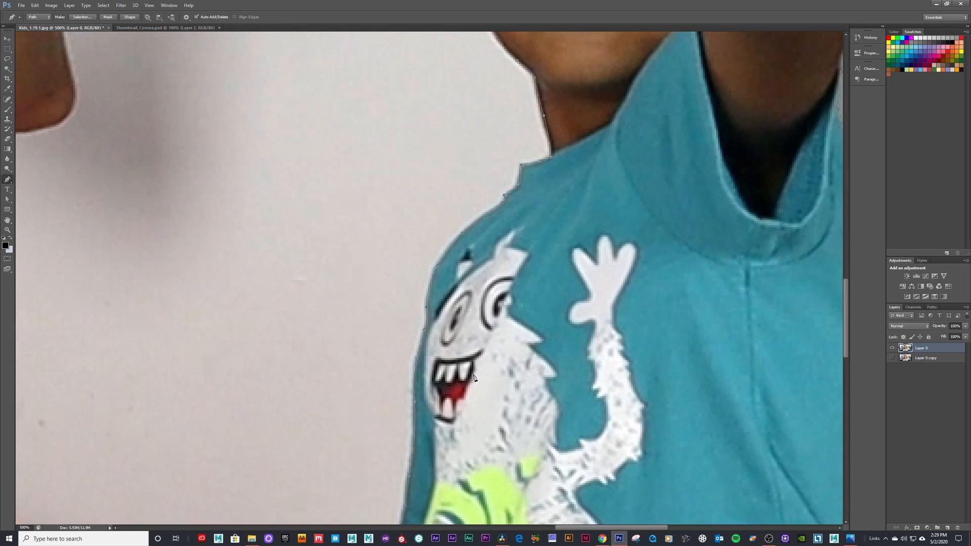
pyautogui.scroll(-2, 464, 273)
pyautogui.moveTo(464, 273); pyautogui.dragTo(472, 199)
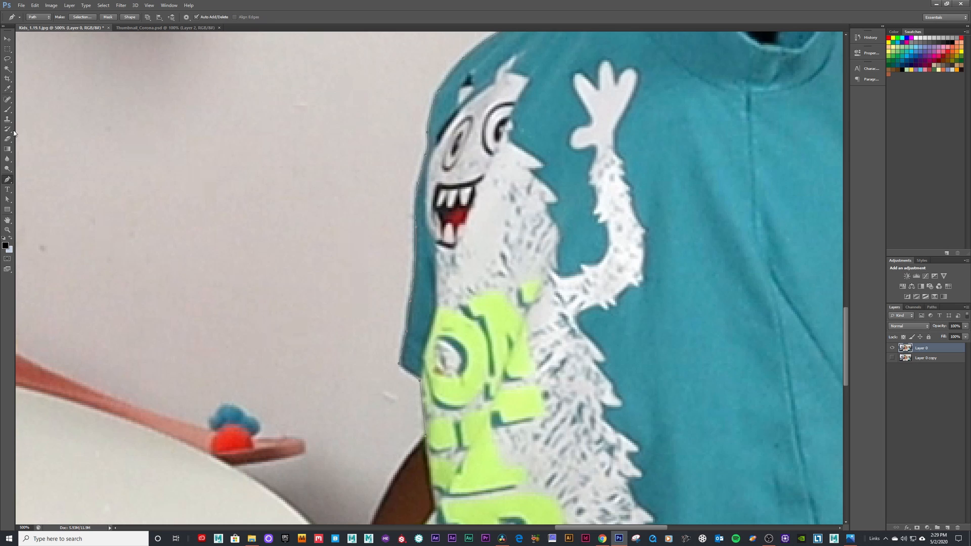
pyautogui.moveTo(442, 346); pyautogui.dragTo(446, 191)
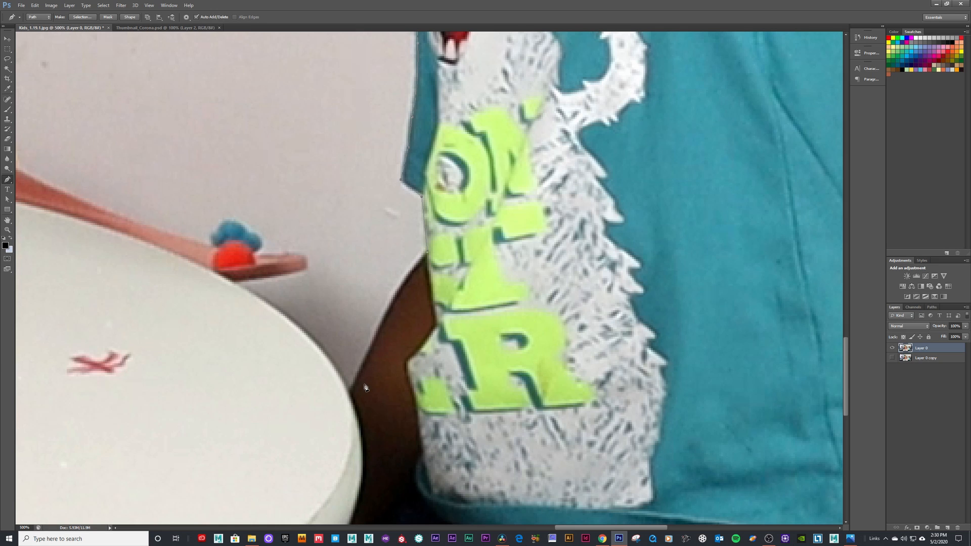
pyautogui.click(349, 393)
pyautogui.hotkey('ctrl', 'z')
pyautogui.moveTo(388, 310); pyautogui.dragTo(377, 335)
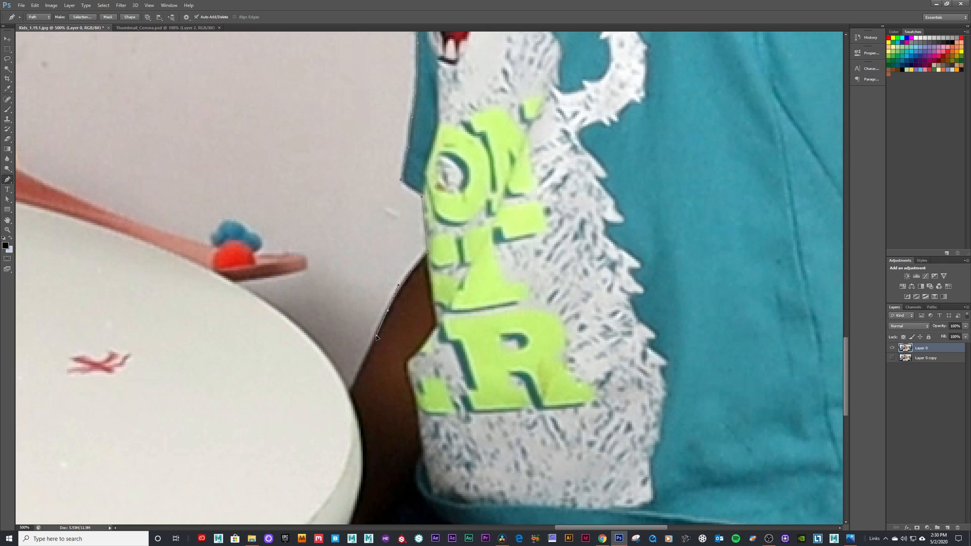
pyautogui.click(349, 393)
# Extend the Pen path along the table's rim and around the pointed tip of the woman's skirt
pyautogui.moveTo(319, 348); pyautogui.dragTo(300, 332)
pyautogui.moveTo(265, 302); pyautogui.dragTo(245, 290)
pyautogui.click(306, 271)
pyautogui.click(306, 256)
# Trace the outline of the blue pom-pom at the skirt's tip with the Pen path
pyautogui.click(255, 255)
pyautogui.moveTo(251, 232)
pyautogui.mouseDown()
pyautogui.moveTo(310, 221)
pyautogui.moveTo(212, 234)
pyautogui.moveTo(244, 233)
pyautogui.moveTo(237, 244)
pyautogui.moveTo(252, 234)
pyautogui.moveTo(250, 202)
pyautogui.moveTo(245, 232)
pyautogui.mouseUp()
pyautogui.hotkey('ctrl', '+')
pyautogui.hotkey('ctrl', '+')
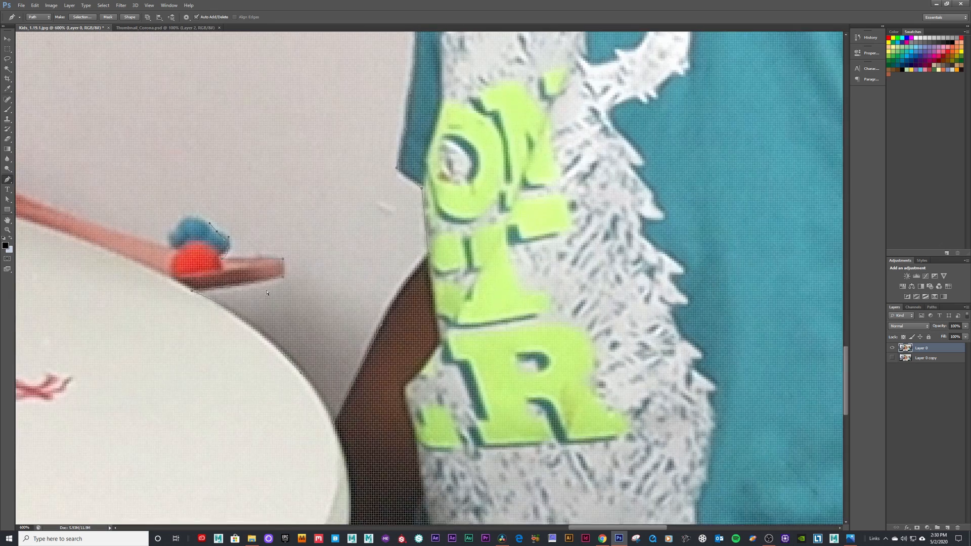
pyautogui.moveTo(201, 195); pyautogui.dragTo(370, 205)
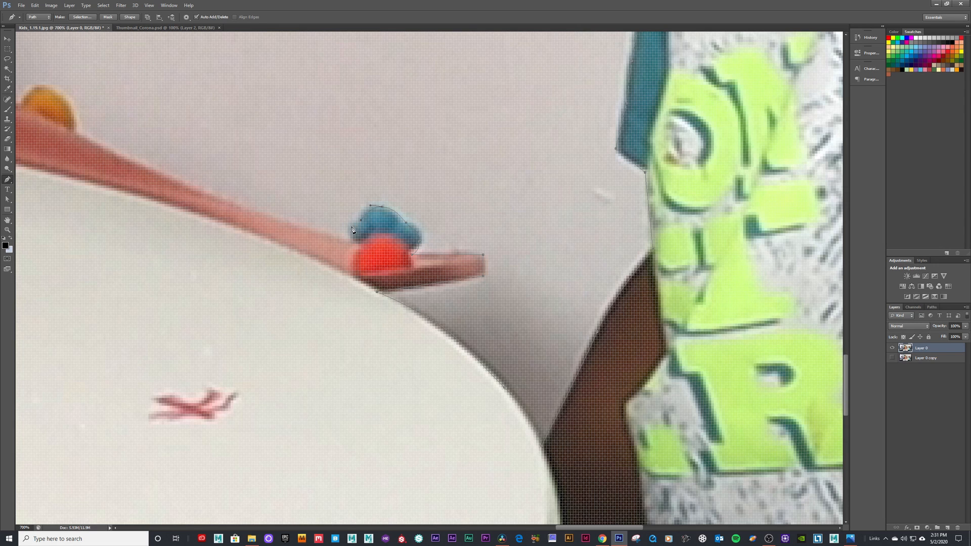
pyautogui.moveTo(350, 225); pyautogui.dragTo(349, 233)
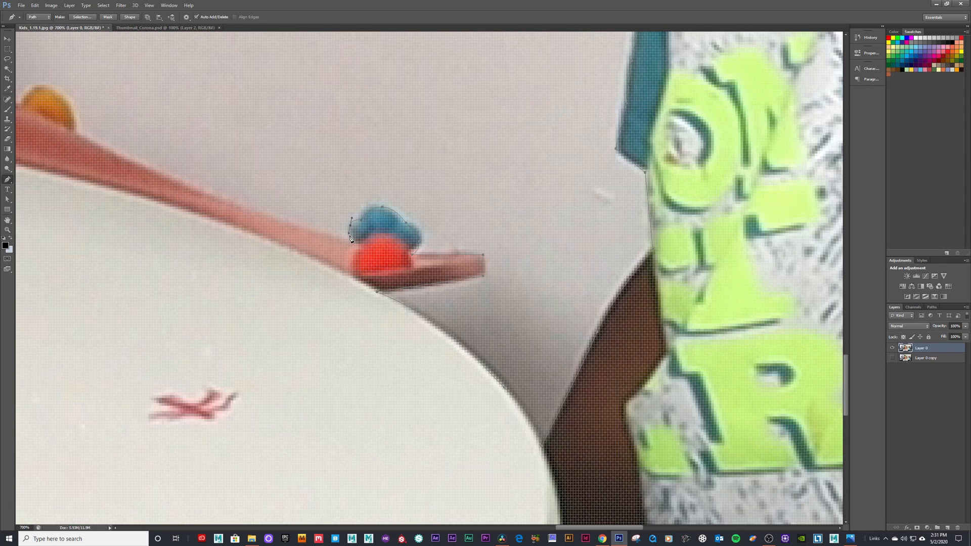
# Continue the path along the skirt's upper edge from the blue pom-pom to the orange pom-pom
pyautogui.click(281, 221)
pyautogui.moveTo(245, 196); pyautogui.dragTo(351, 230)
pyautogui.click(307, 214)
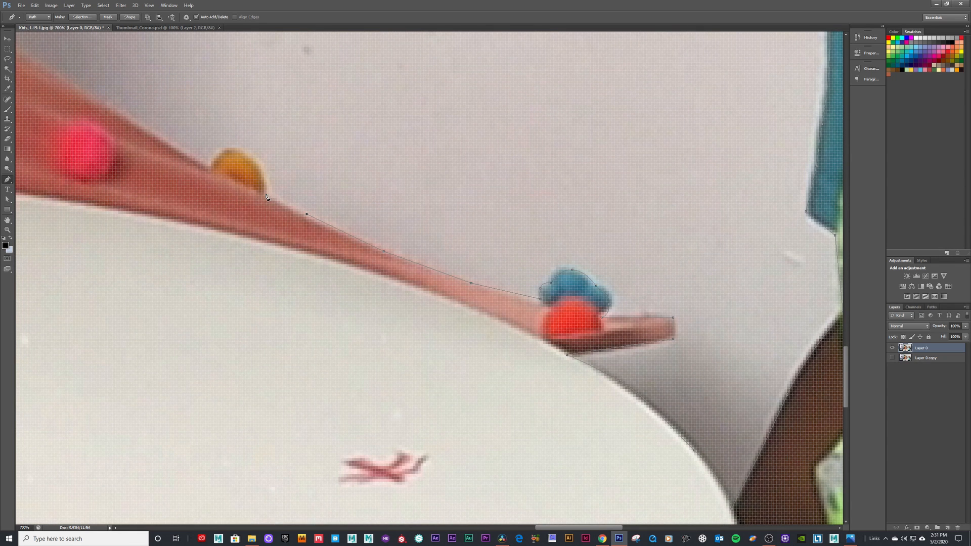
pyautogui.click(267, 192)
pyautogui.moveTo(267, 192); pyautogui.dragTo(312, 236)
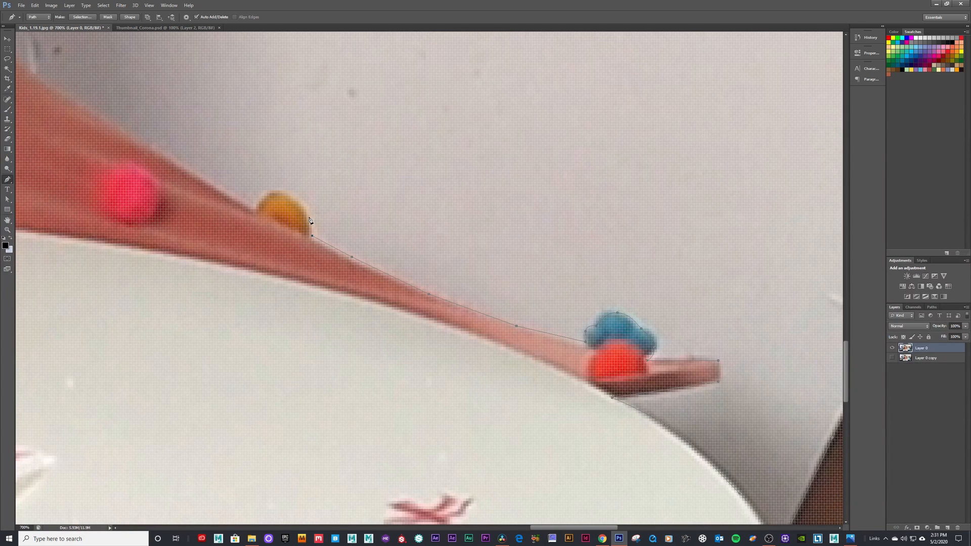
# Outline the orange pom-pom's rounded edge with closely spaced anchor points
pyautogui.click(309, 216)
pyautogui.click(304, 204)
pyautogui.click(293, 195)
pyautogui.click(280, 190)
pyautogui.click(269, 193)
pyautogui.click(259, 202)
pyautogui.click(254, 209)
# Trace the skirt's upper edge from the orange pom-pom to the waist and along the end of the yellow waistband
pyautogui.moveTo(231, 185); pyautogui.dragTo(302, 243)
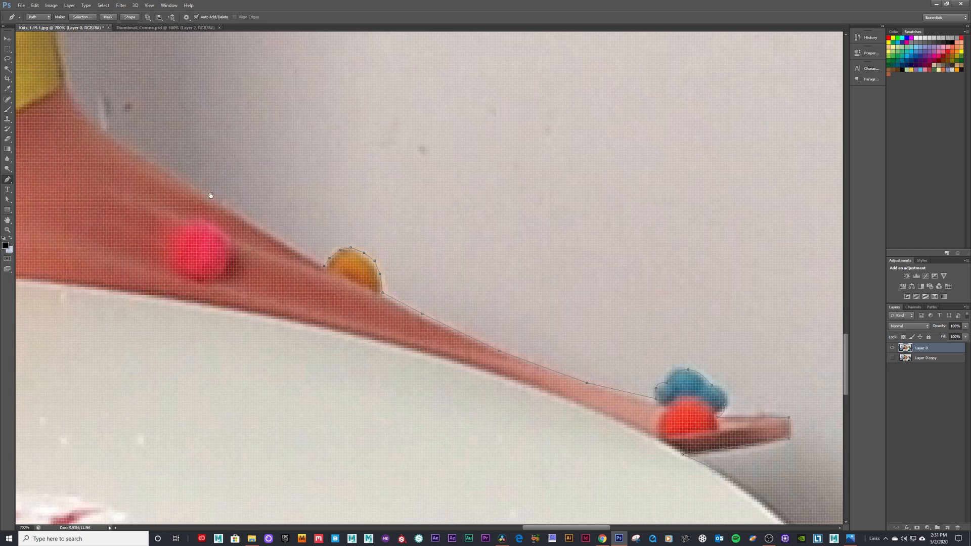
pyautogui.moveTo(210, 195); pyautogui.dragTo(284, 243)
pyautogui.click(288, 247)
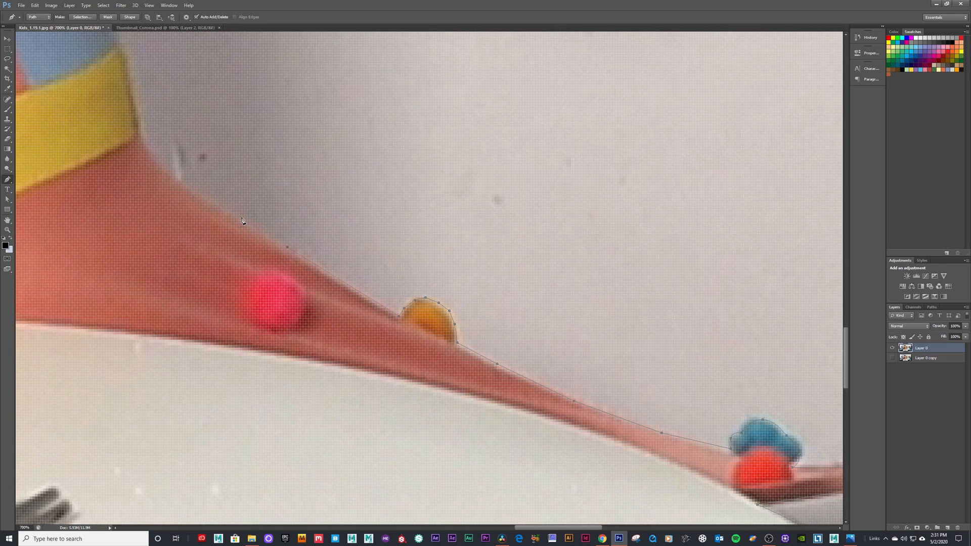
pyautogui.click(226, 210)
pyautogui.moveTo(169, 174); pyautogui.dragTo(278, 298)
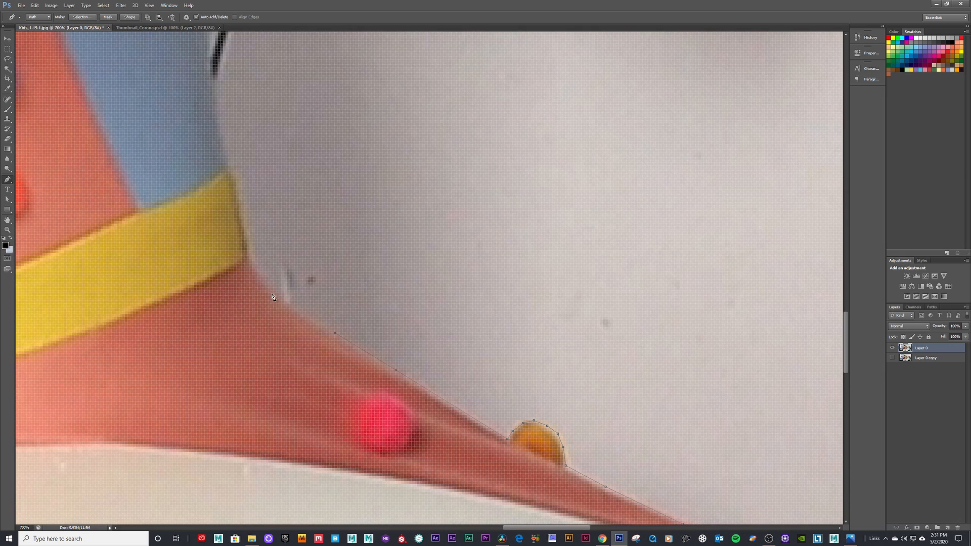
pyautogui.click(279, 297)
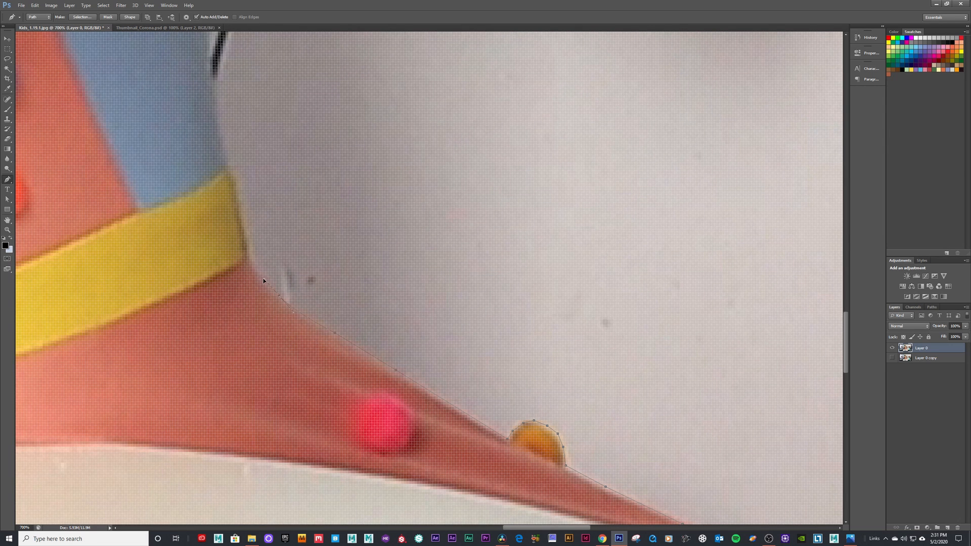
pyautogui.click(248, 256)
pyautogui.moveTo(258, 207); pyautogui.dragTo(273, 237)
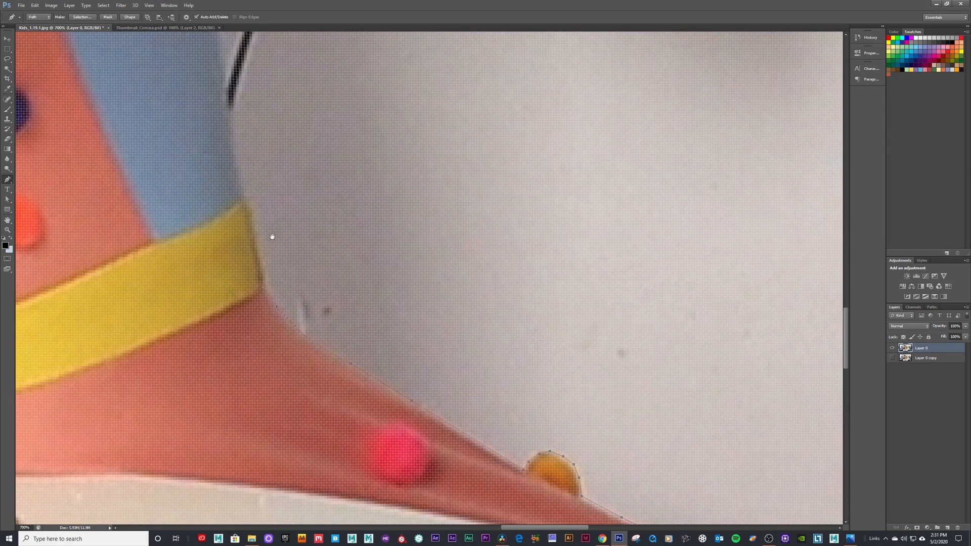
pyautogui.click(246, 202)
# Continue the path up the blue side of the dress to the tip of the yellow sleeve
pyautogui.moveTo(275, 165); pyautogui.dragTo(327, 343)
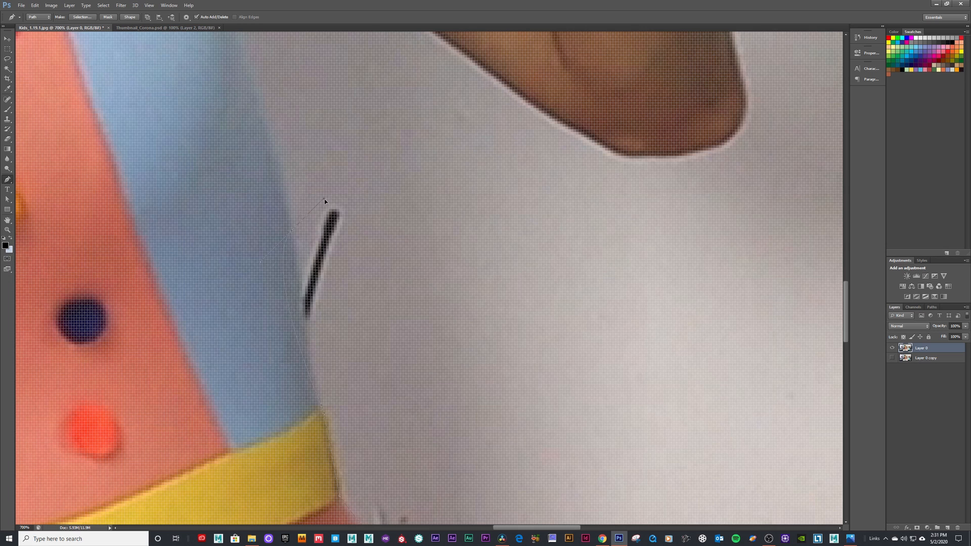
pyautogui.moveTo(314, 183)
pyautogui.mouseDown()
pyautogui.moveTo(254, 199)
pyautogui.moveTo(287, 170)
pyautogui.moveTo(286, 185)
pyautogui.moveTo(367, 293)
pyautogui.moveTo(393, 393)
pyautogui.mouseUp()
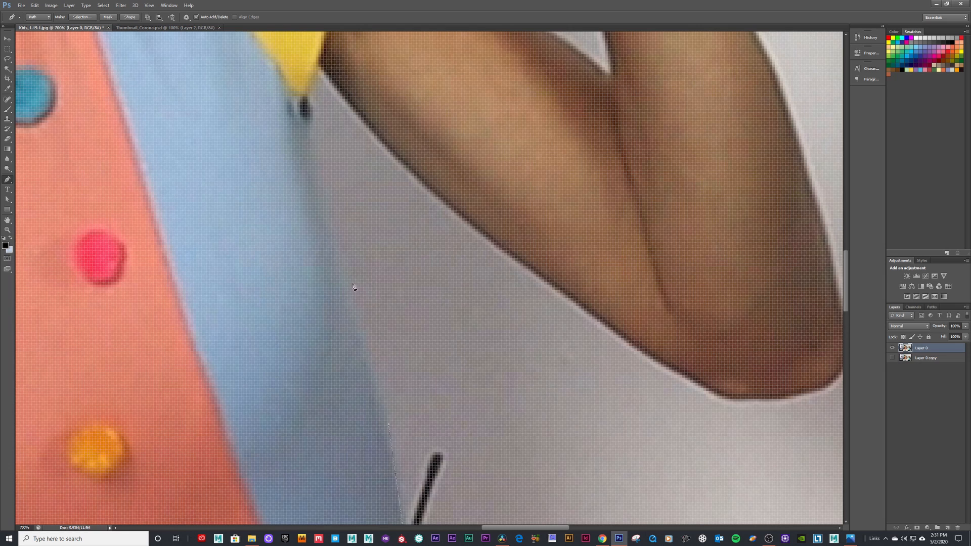
pyautogui.moveTo(344, 263); pyautogui.dragTo(328, 225)
pyautogui.moveTo(328, 174); pyautogui.dragTo(320, 245)
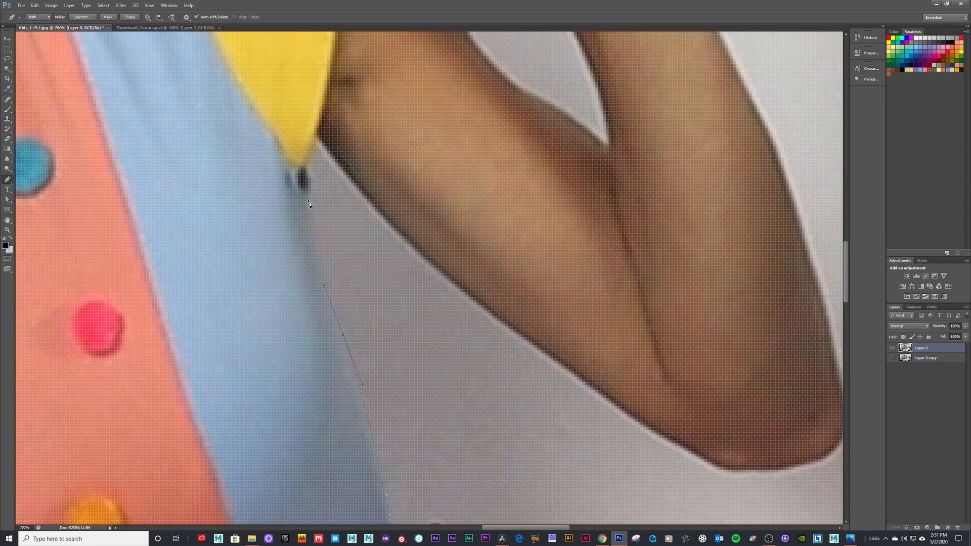
pyautogui.moveTo(309, 203); pyautogui.dragTo(313, 185)
# Trace the underside of the woman's raised upper arm and curve the path around her elbow
pyautogui.moveTo(317, 141); pyautogui.dragTo(378, 216)
pyautogui.moveTo(652, 405); pyautogui.dragTo(411, 260)
pyautogui.moveTo(449, 310); pyautogui.dragTo(456, 314)
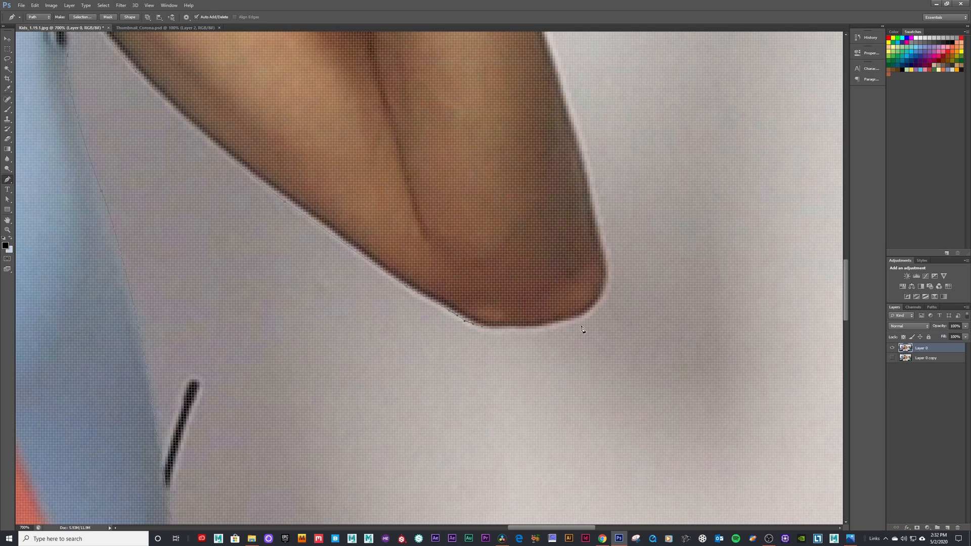
pyautogui.moveTo(563, 321); pyautogui.dragTo(605, 261)
# Extend the path up the outer edge of the woman's raised forearm toward the wrist
pyautogui.moveTo(590, 216); pyautogui.dragTo(600, 400)
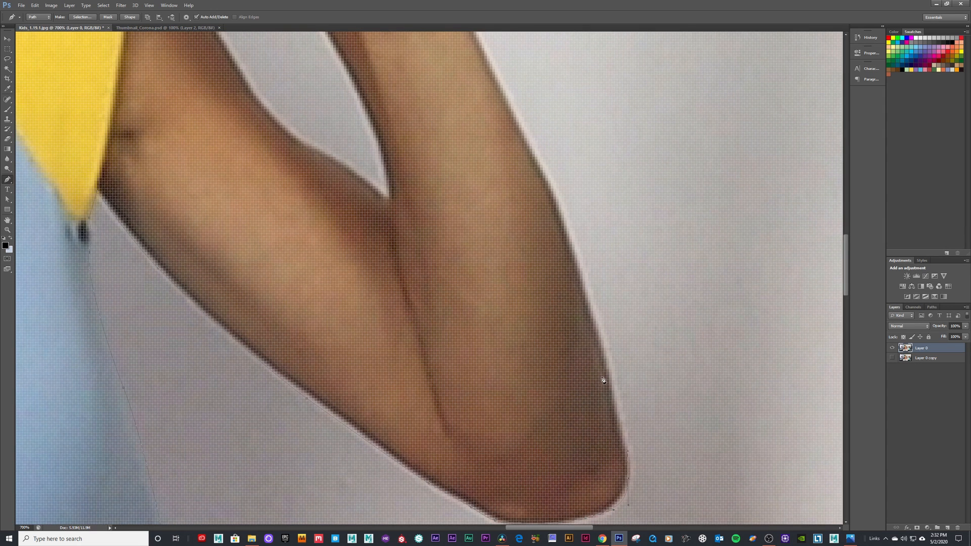
pyautogui.click(615, 409)
pyautogui.moveTo(605, 356); pyautogui.dragTo(591, 324)
pyautogui.moveTo(558, 209); pyautogui.dragTo(601, 410)
pyautogui.click(558, 316)
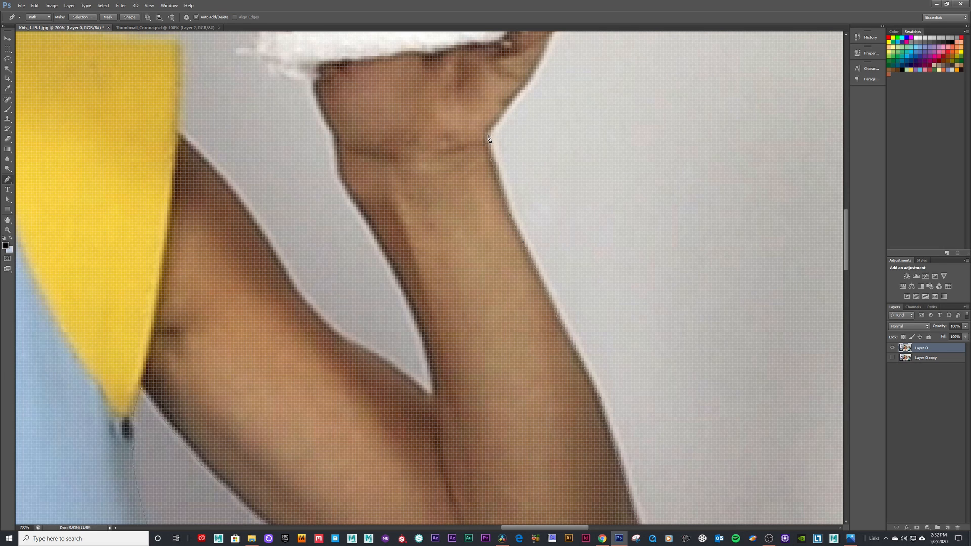
pyautogui.moveTo(529, 124); pyautogui.dragTo(409, 330)
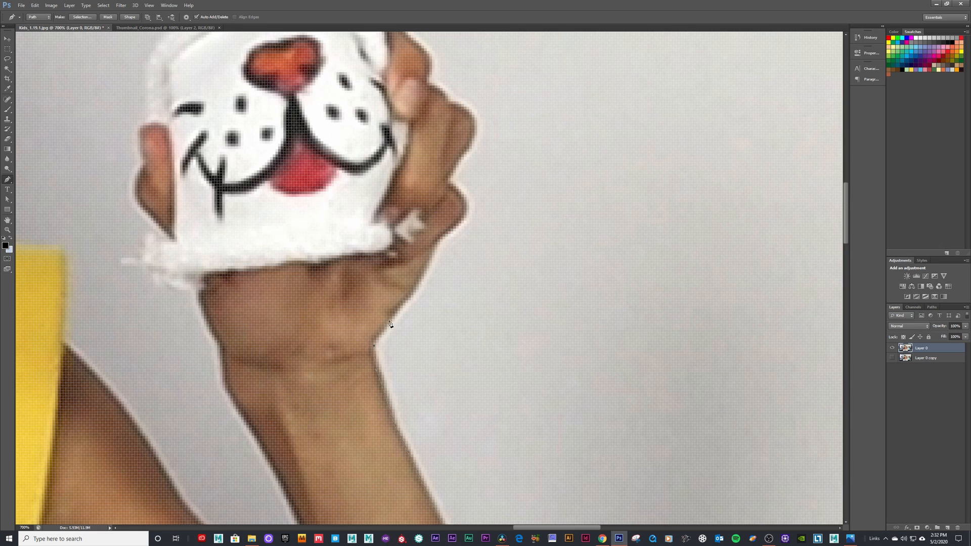
# Trace the outer edge of the raised hand from the wrist to the lowest finger
pyautogui.click(387, 326)
pyautogui.click(395, 314)
pyautogui.click(414, 293)
pyautogui.click(427, 263)
pyautogui.click(438, 243)
# Outline the curled fingers of the raised hand up to the edge of the white puppet
pyautogui.moveTo(450, 186); pyautogui.dragTo(410, 315)
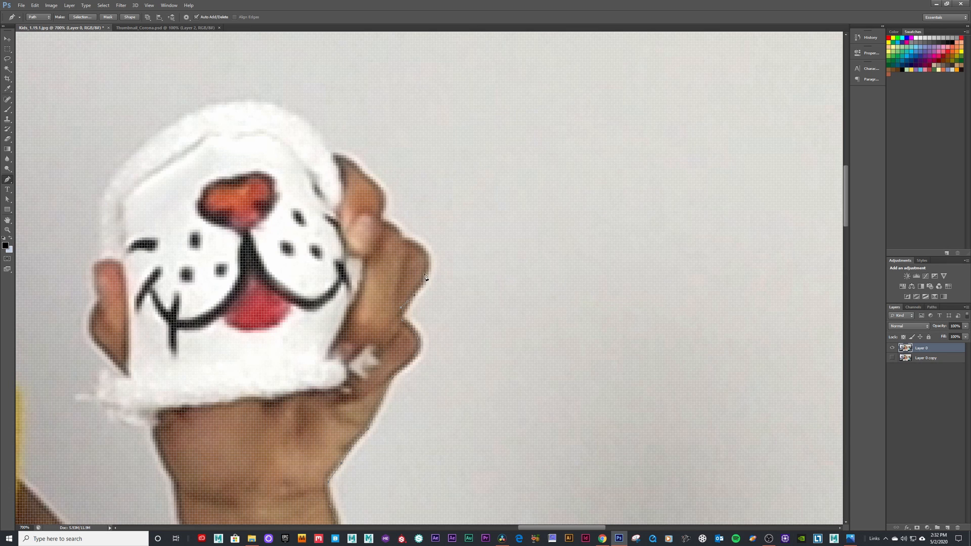
pyautogui.moveTo(429, 267); pyautogui.dragTo(430, 279)
pyautogui.click(411, 243)
pyautogui.click(403, 238)
pyautogui.click(382, 220)
pyautogui.click(384, 193)
pyautogui.click(352, 158)
pyautogui.click(326, 151)
# Trace over the white puppet's top and down its far side with straight segments
pyautogui.moveTo(308, 141); pyautogui.dragTo(341, 201)
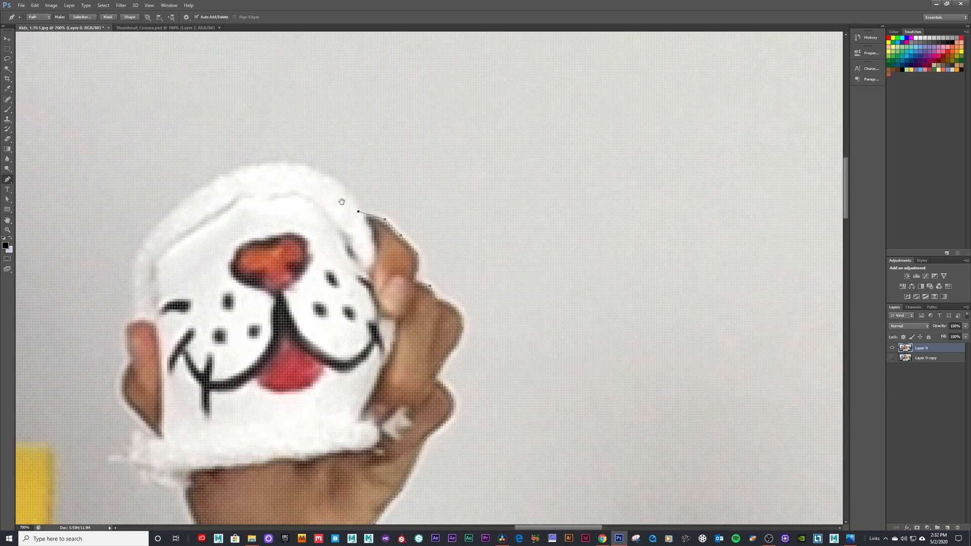
pyautogui.click(350, 193)
pyautogui.click(324, 174)
pyautogui.click(289, 164)
pyautogui.click(255, 169)
pyautogui.click(221, 179)
pyautogui.click(189, 201)
pyautogui.click(149, 241)
pyautogui.click(138, 265)
pyautogui.click(135, 286)
pyautogui.click(136, 320)
pyautogui.scroll(-1, 201, 262)
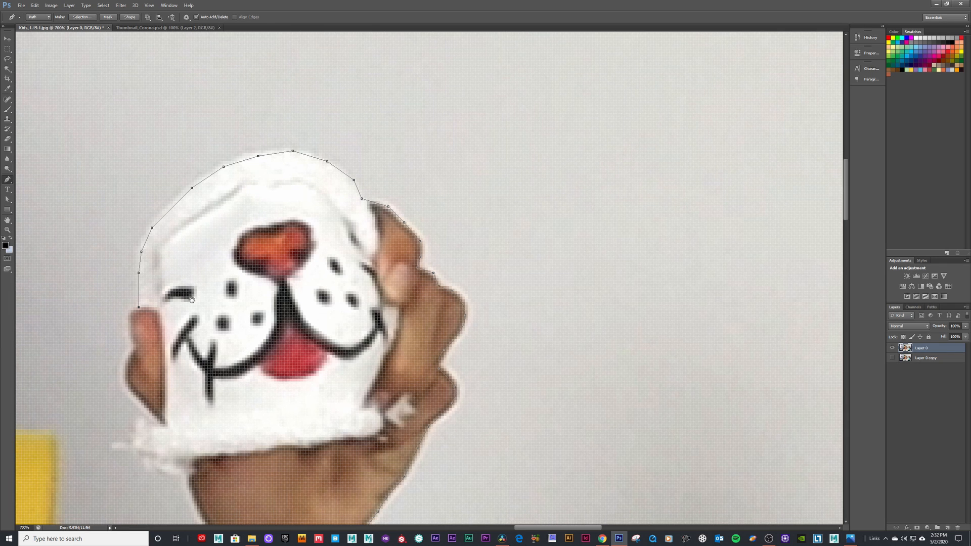
# Step back through the history to remove the straight-segment anchor points around the white puppet
pyautogui.click(861, 39)
pyautogui.click(811, 163)
pyautogui.click(818, 148)
pyautogui.click(816, 129)
# Retrace the white puppet's rounded top and far side with curved segments, down to the exposed fingertip
pyautogui.moveTo(282, 153); pyautogui.dragTo(223, 161)
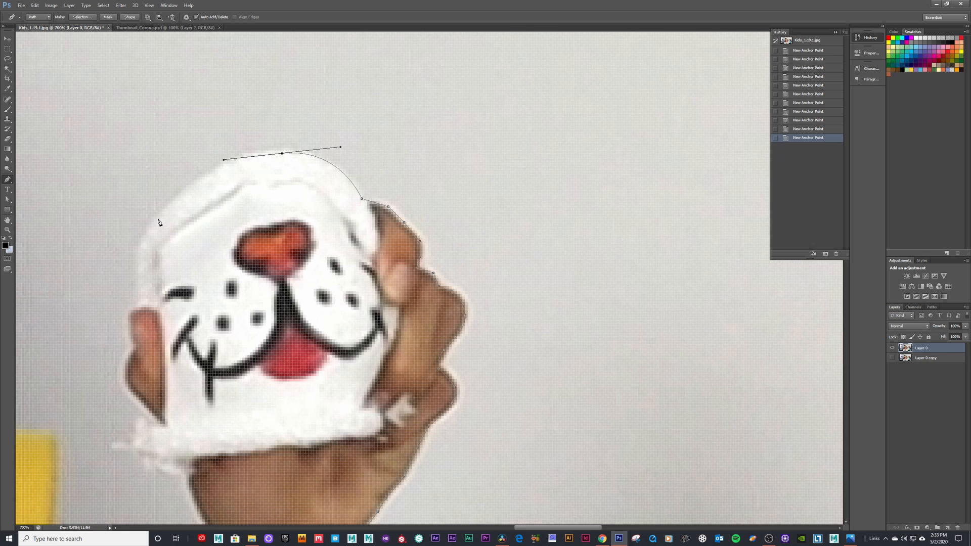
pyautogui.moveTo(158, 219); pyautogui.dragTo(226, 200)
pyautogui.click(204, 202)
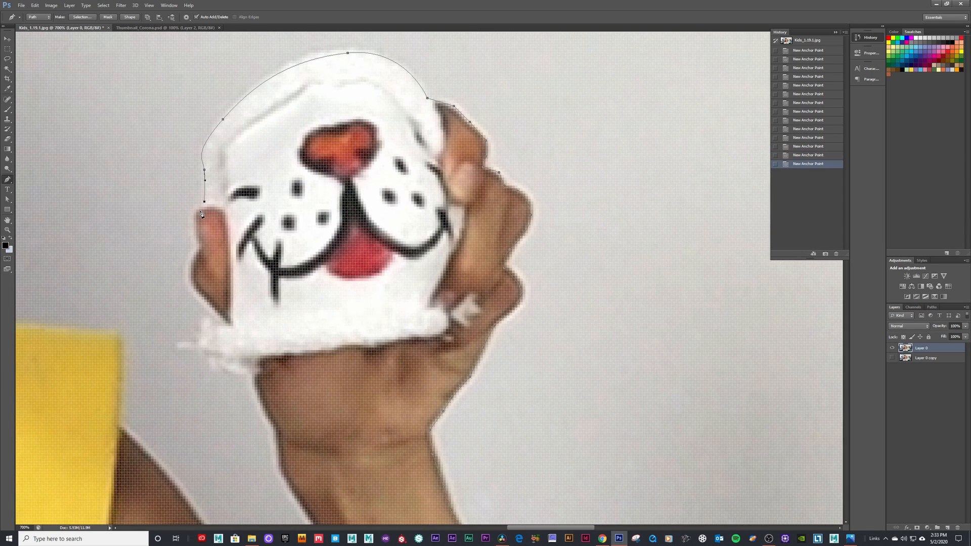
# Outline the exposed finger beside the puppet down to the puppet's fluffy hem
pyautogui.moveTo(193, 221); pyautogui.dragTo(193, 222)
pyautogui.click(199, 244)
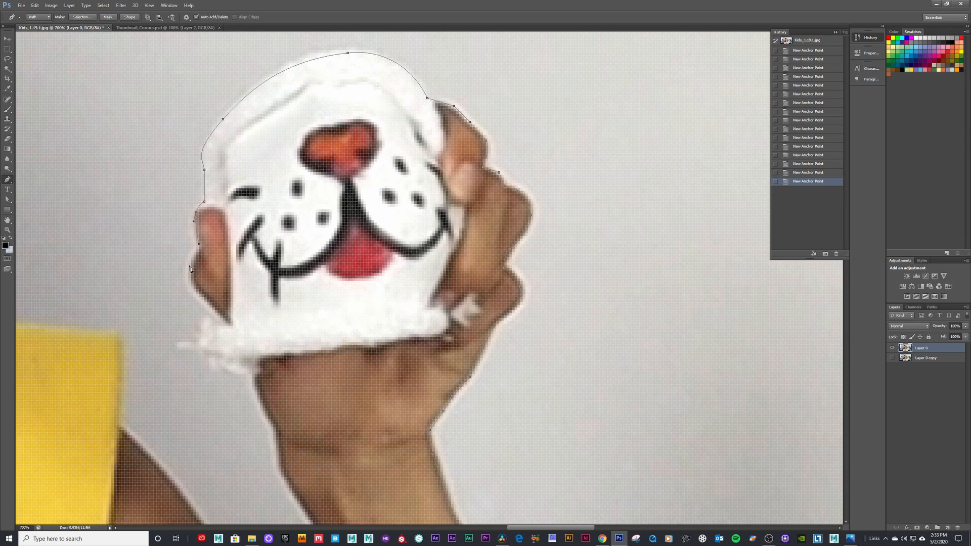
pyautogui.click(189, 270)
pyautogui.click(198, 294)
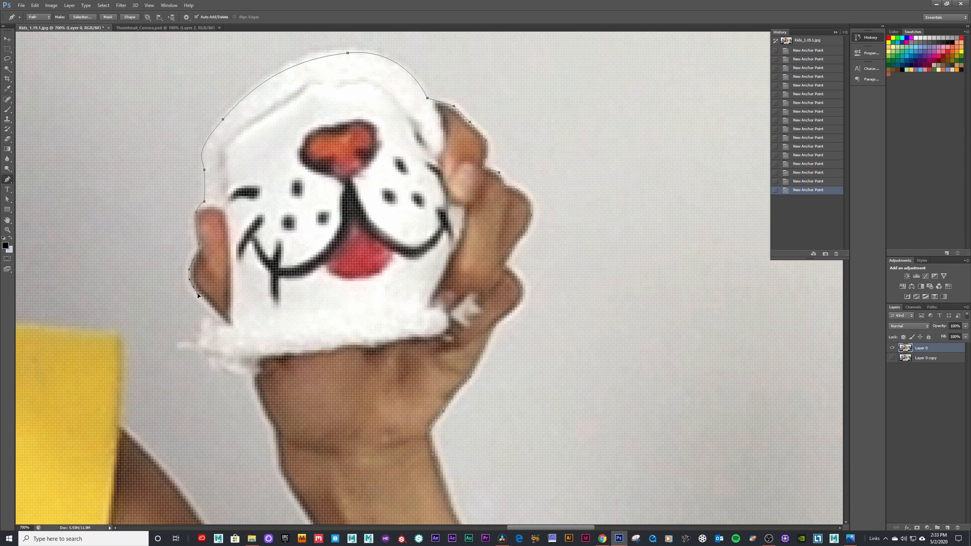
pyautogui.click(225, 323)
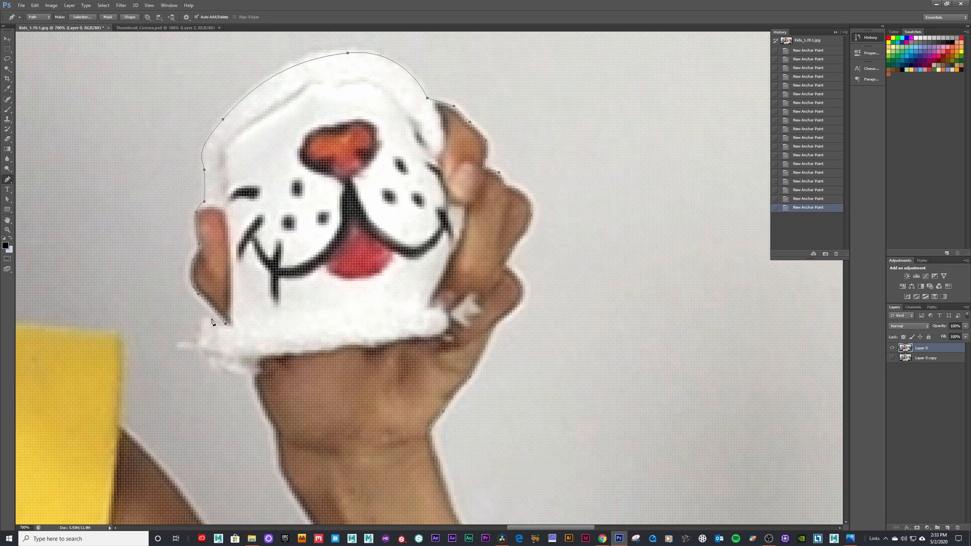
# Trace around the end of the puppet's fluffy white hem to where it meets the hand
pyautogui.click(212, 319)
pyautogui.click(201, 323)
pyautogui.click(194, 339)
pyautogui.click(204, 358)
pyautogui.click(210, 366)
pyautogui.click(226, 372)
pyautogui.click(247, 377)
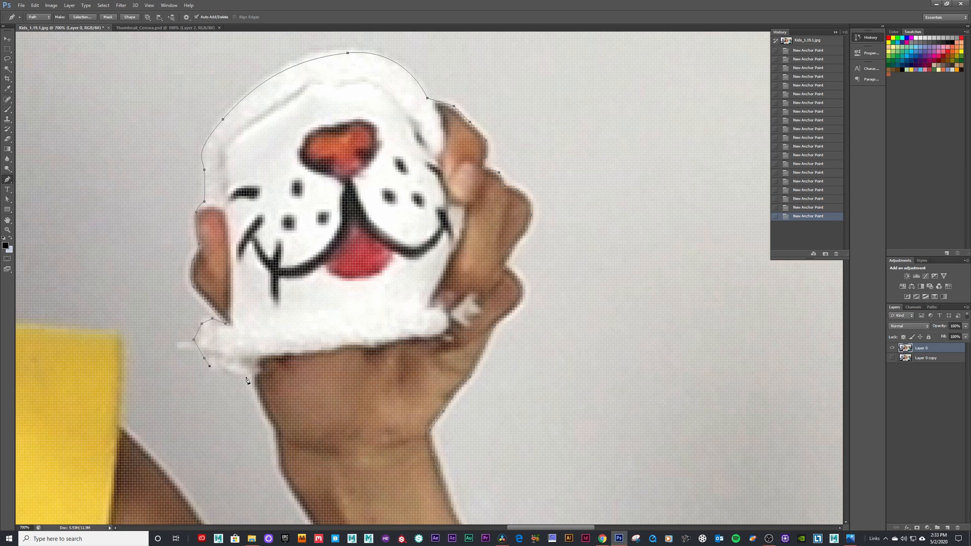
# Continue the path down the inner edge of the raised hand and past the wrist
pyautogui.moveTo(282, 418); pyautogui.dragTo(252, 242)
pyautogui.click(236, 233)
pyautogui.click(246, 253)
pyautogui.click(245, 263)
pyautogui.click(248, 291)
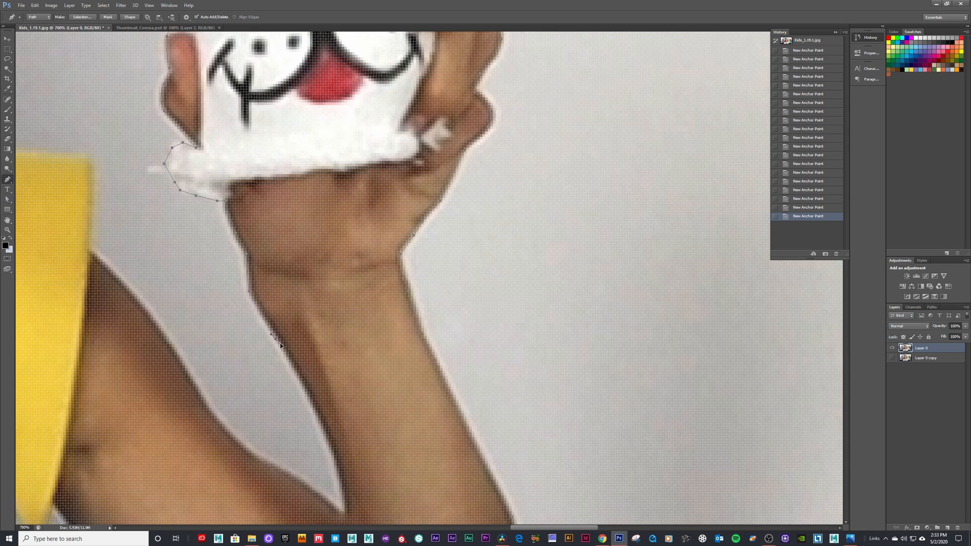
# Extend the path down the inner edge of the raised forearm to the crook of the elbow
pyautogui.moveTo(297, 329); pyautogui.dragTo(290, 185)
pyautogui.click(292, 224)
pyautogui.click(306, 259)
pyautogui.click(320, 292)
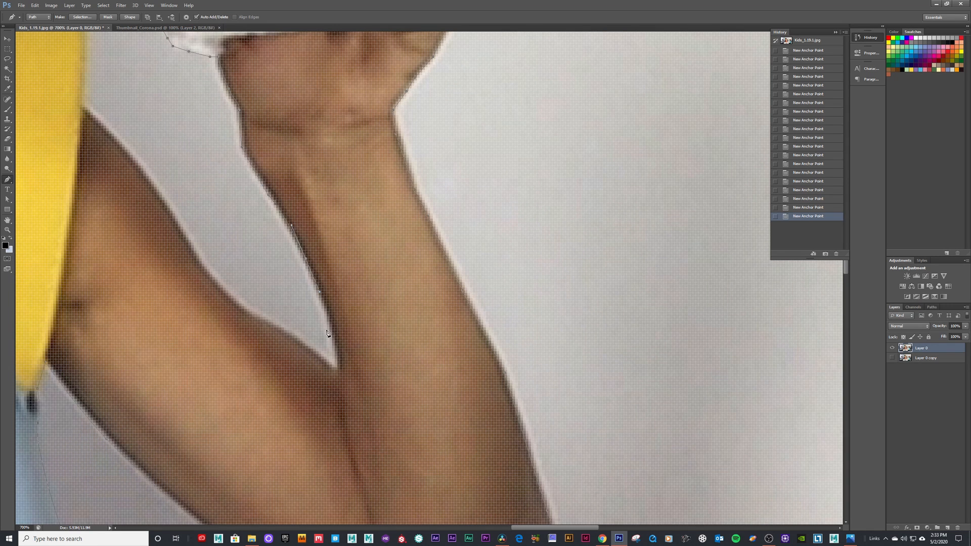
pyautogui.click(335, 344)
pyautogui.click(336, 368)
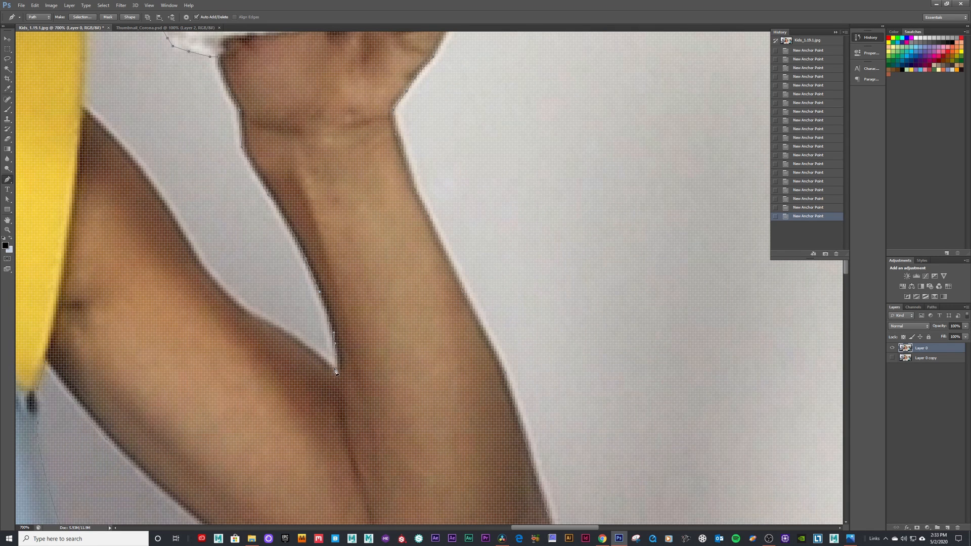
# Trace the upper edge of the woman's upper arm from the elbow crook to the yellow sleeve
pyautogui.click(277, 330)
pyautogui.click(259, 323)
pyautogui.click(242, 309)
pyautogui.moveTo(192, 205); pyautogui.dragTo(264, 303)
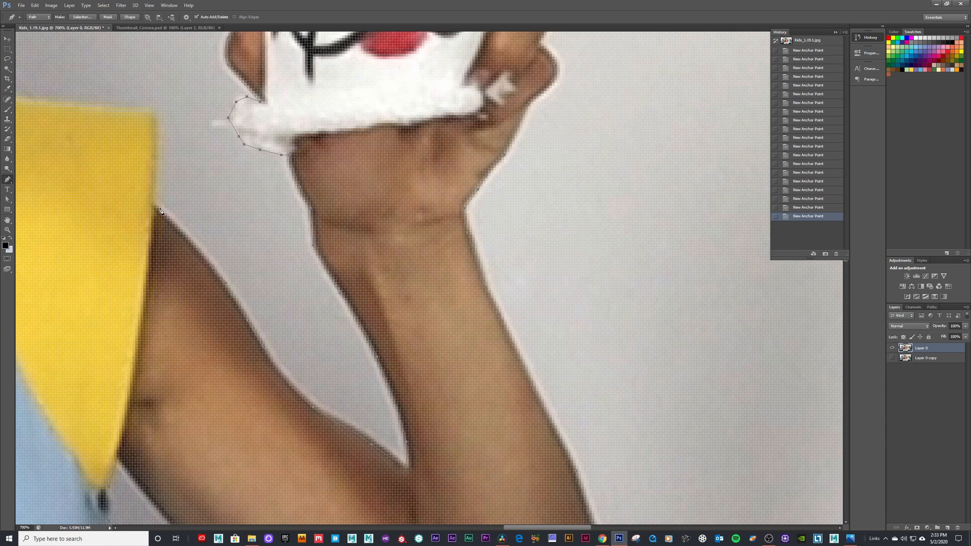
pyautogui.moveTo(183, 162); pyautogui.dragTo(183, 209)
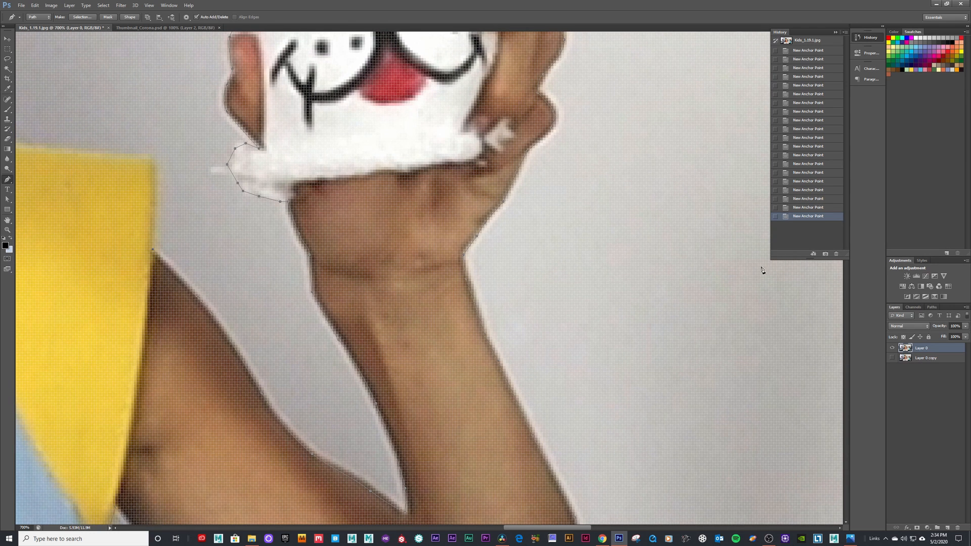
# Collapse the History panel and reopen it
pyautogui.click(836, 32)
pyautogui.click(864, 40)
pyautogui.click(864, 40)
pyautogui.click(170, 6)
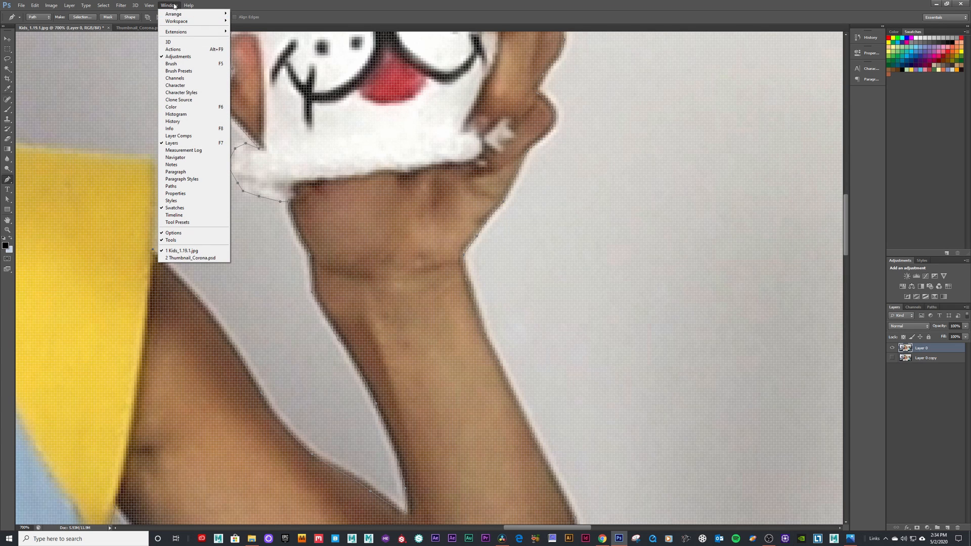
pyautogui.click(192, 123)
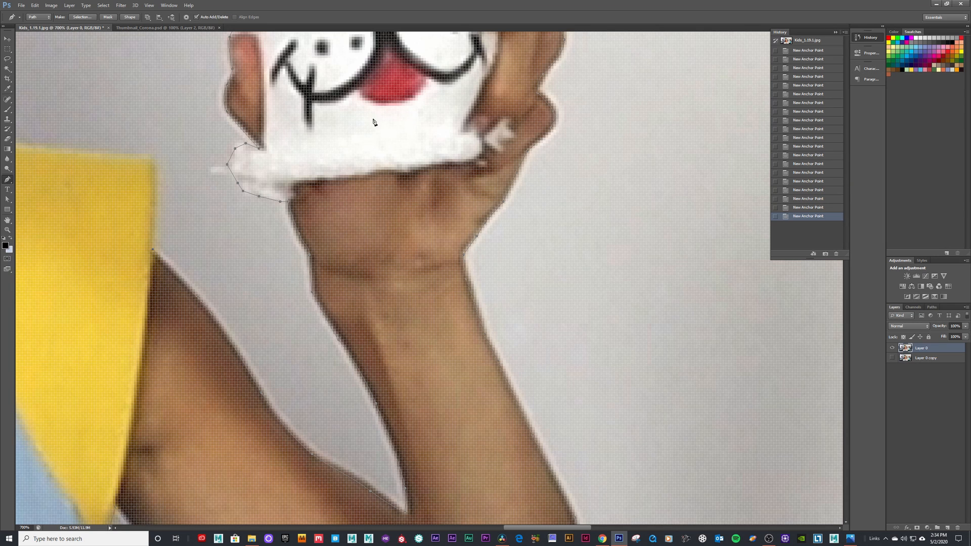
# Step back through the recorded anchor point states in the History to the original image state
pyautogui.moveTo(375, 121); pyautogui.dragTo(375, 284)
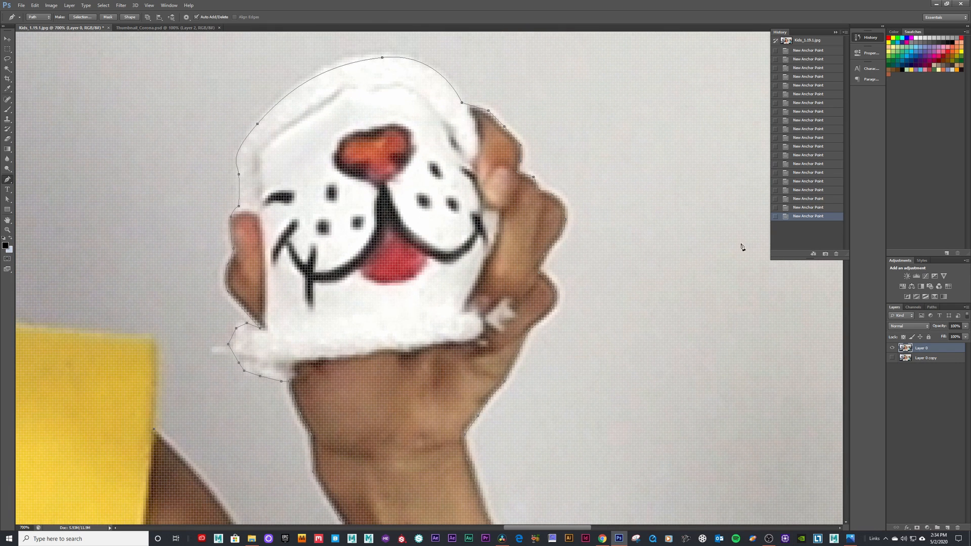
pyautogui.click(801, 206)
pyautogui.click(802, 198)
pyautogui.click(804, 191)
pyautogui.click(806, 173)
pyautogui.click(806, 163)
pyautogui.click(806, 155)
pyautogui.click(808, 146)
pyautogui.click(808, 138)
pyautogui.click(809, 129)
pyautogui.click(810, 103)
pyautogui.click(810, 85)
pyautogui.click(811, 77)
pyautogui.click(811, 68)
pyautogui.click(811, 59)
pyautogui.click(811, 50)
pyautogui.click(810, 42)
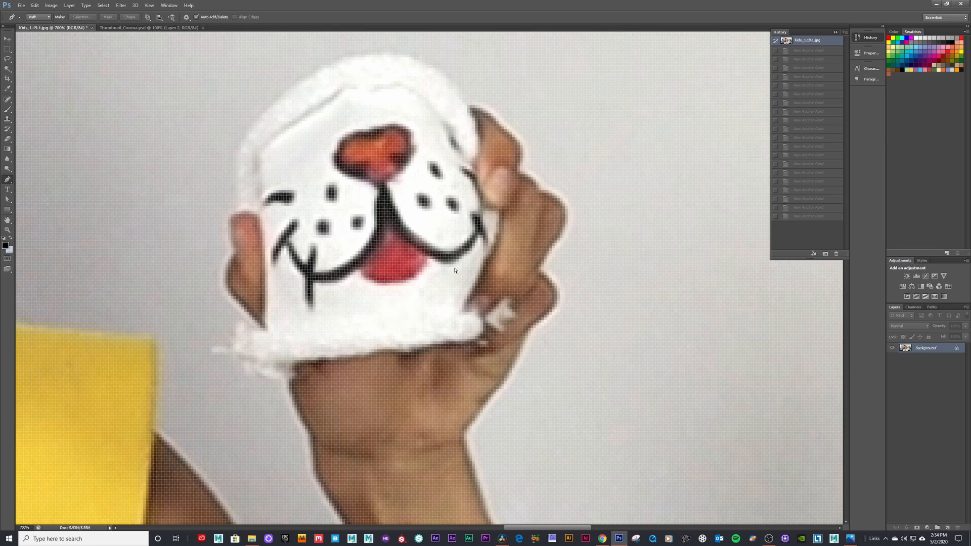
# Compare earlier and later History states of the path, ending on the most recent anchor point state
pyautogui.hotkey('ctrl', '-')
pyautogui.hotkey('ctrl', '-')
pyautogui.click(812, 51)
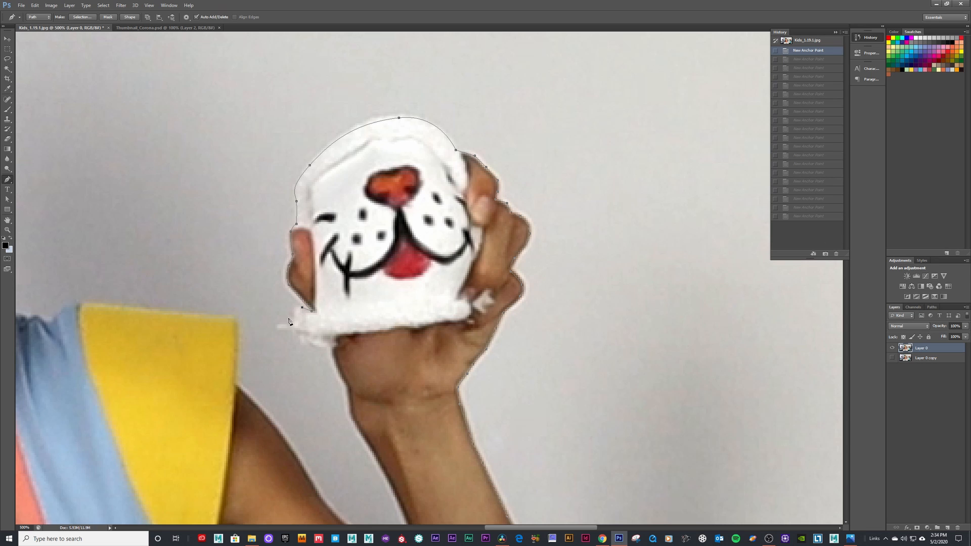
pyautogui.moveTo(325, 348); pyautogui.dragTo(322, 290)
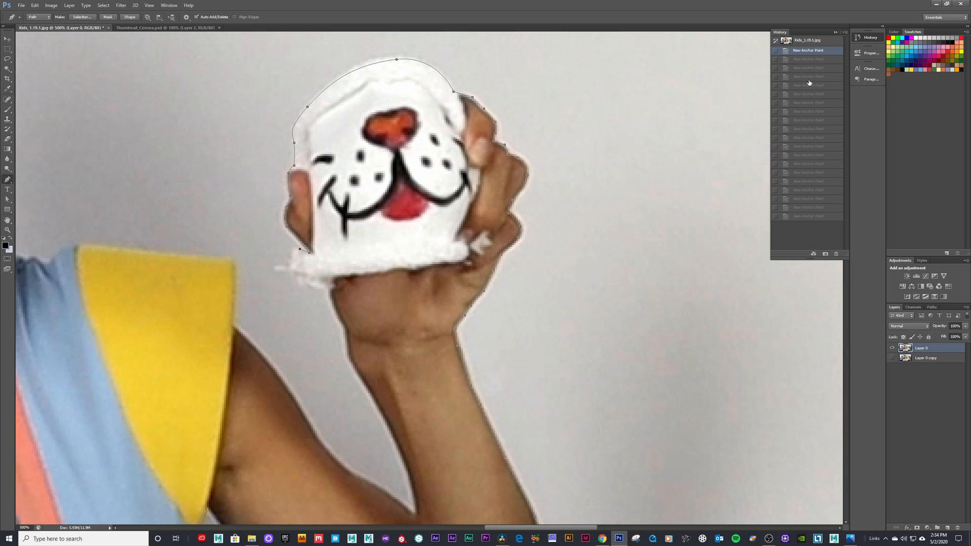
pyautogui.click(814, 216)
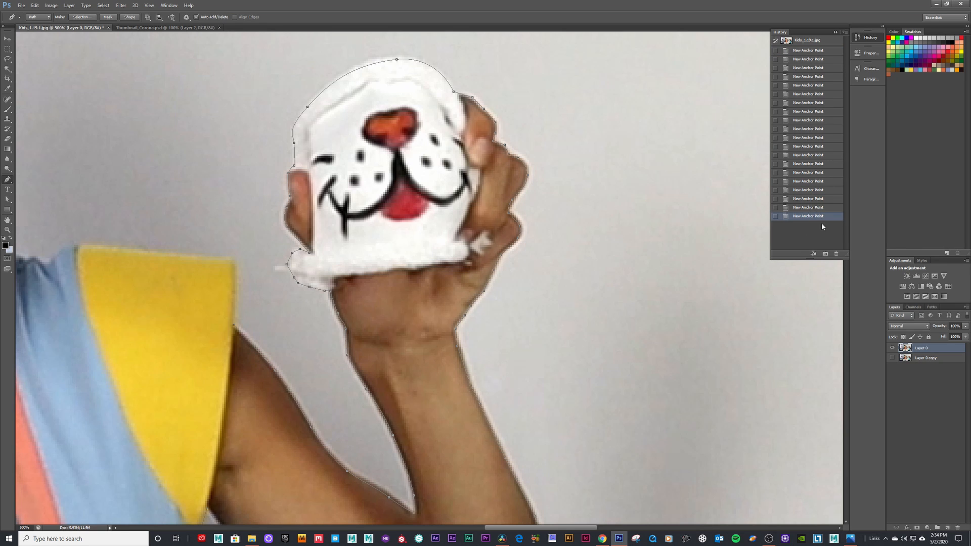
pyautogui.click(815, 113)
pyautogui.click(816, 217)
# Trace the yellow sleeve's outer corner and top edge, and continue along the blue shoulder toward the earring
pyautogui.moveTo(256, 277); pyautogui.dragTo(358, 265)
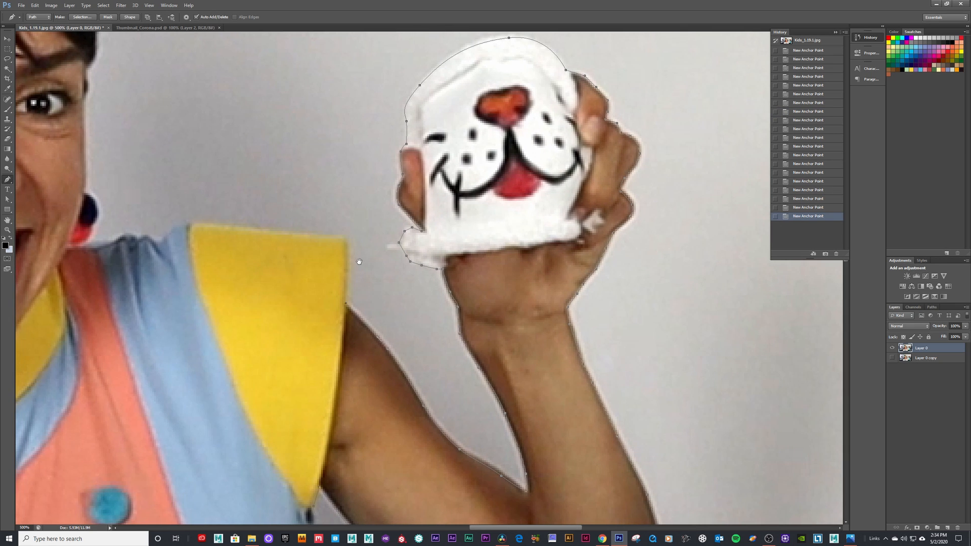
pyautogui.click(349, 244)
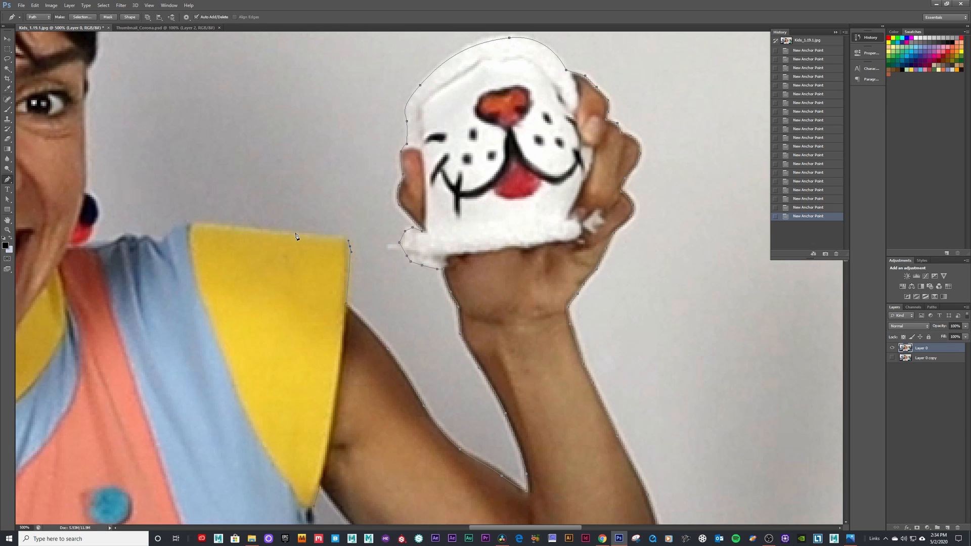
pyautogui.click(188, 224)
pyautogui.moveTo(161, 237); pyautogui.dragTo(218, 235)
pyautogui.click(227, 232)
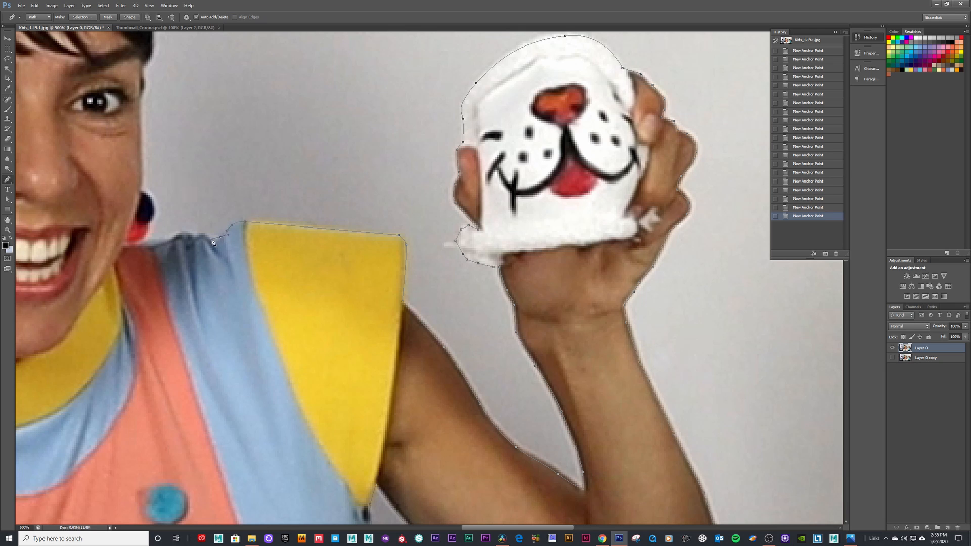
pyautogui.moveTo(201, 233); pyautogui.dragTo(183, 232)
# Examine the magenta outline around the woman's cutout in Thumbnail_Corona.psd, and return to Kids_1.19.1.jpg
pyautogui.click(126, 28)
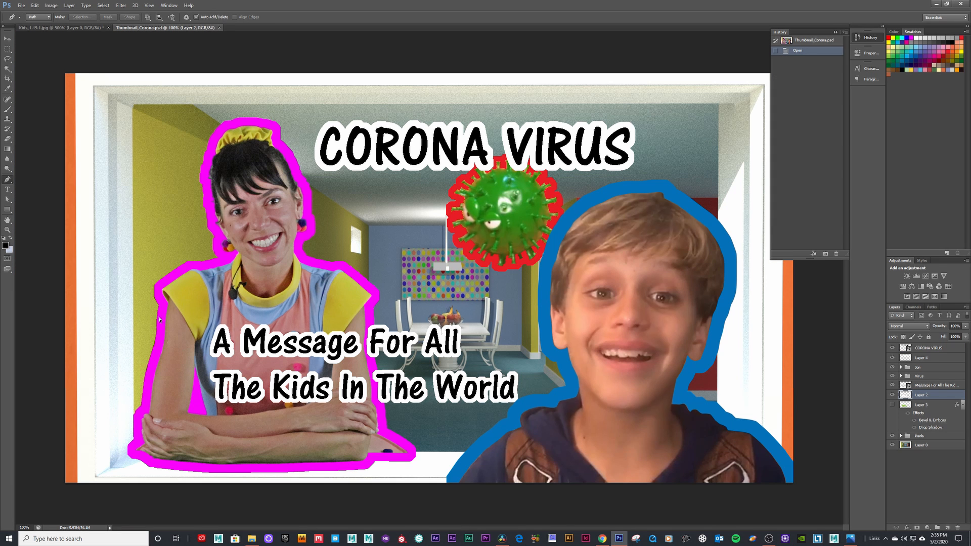
pyautogui.hotkey('ctrl', '+')
pyautogui.hotkey('ctrl', '+')
pyautogui.hotkey('ctrl', '+')
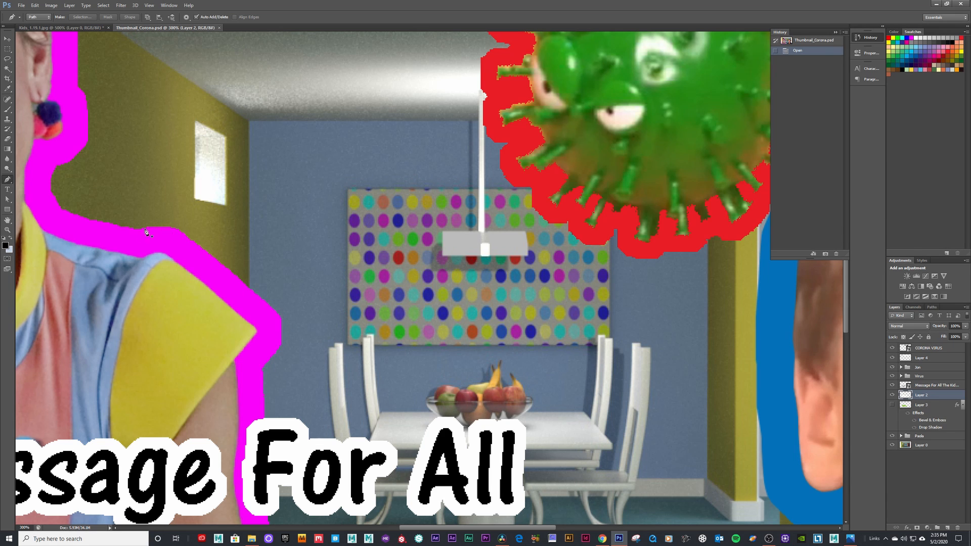
pyautogui.moveTo(88, 168); pyautogui.dragTo(240, 307)
pyautogui.hotkey('ctrl', '-')
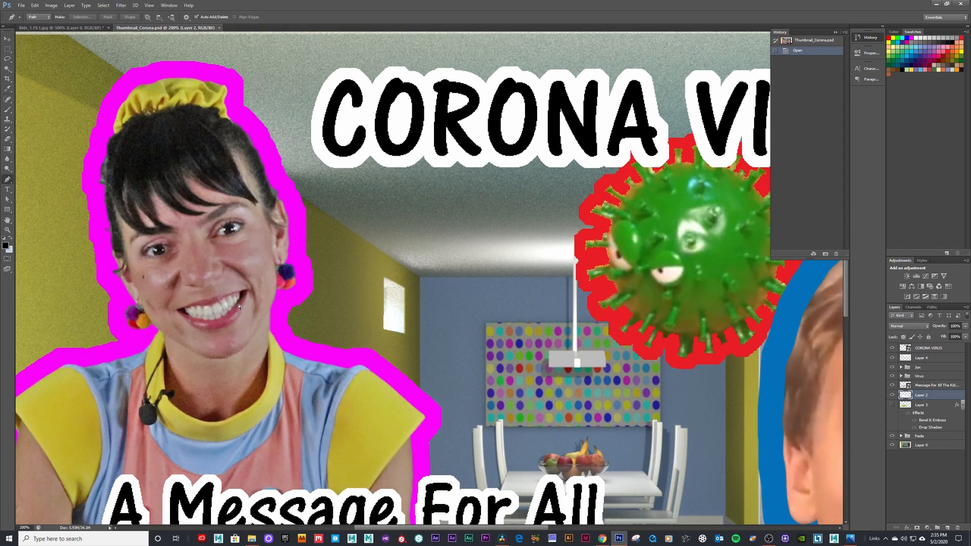
pyautogui.hotkey('ctrl', '-')
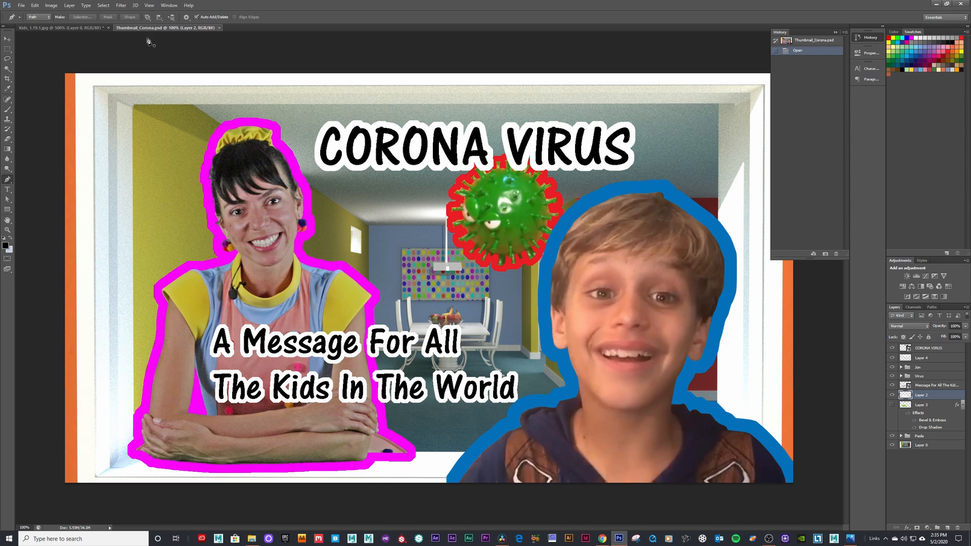
pyautogui.click(76, 28)
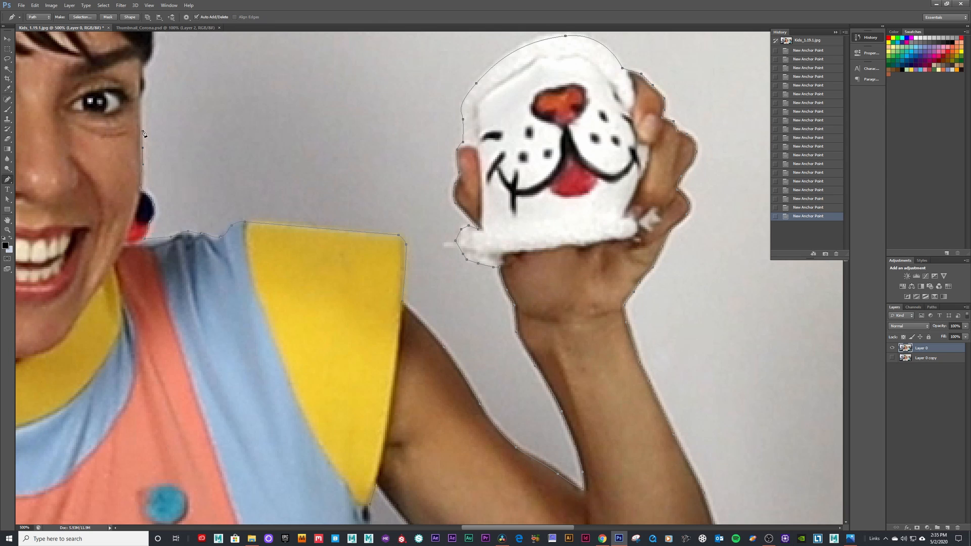
# Continue the path up the side of the woman's face and along the outer edge of her black hair
pyautogui.moveTo(173, 100); pyautogui.dragTo(218, 212)
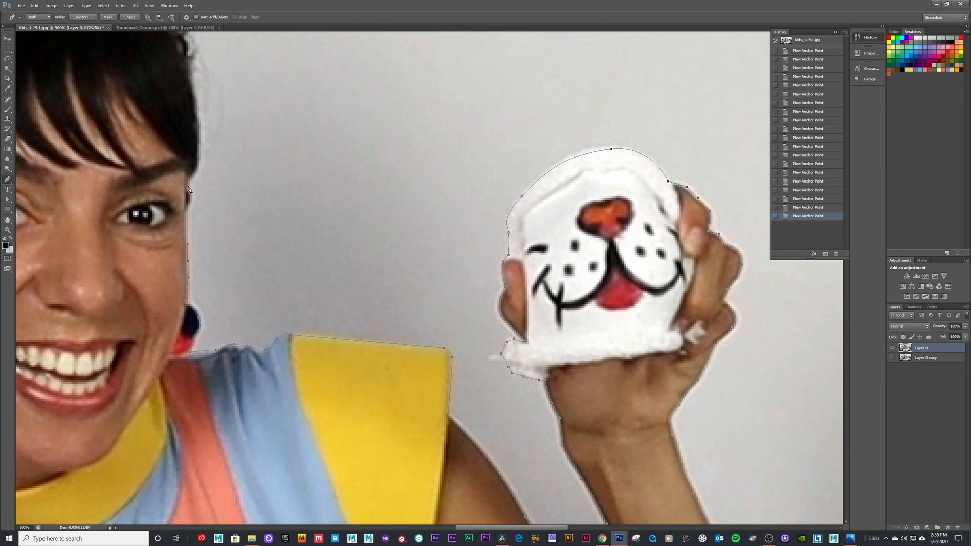
pyautogui.moveTo(188, 187); pyautogui.dragTo(185, 181)
pyautogui.moveTo(225, 102); pyautogui.dragTo(235, 185)
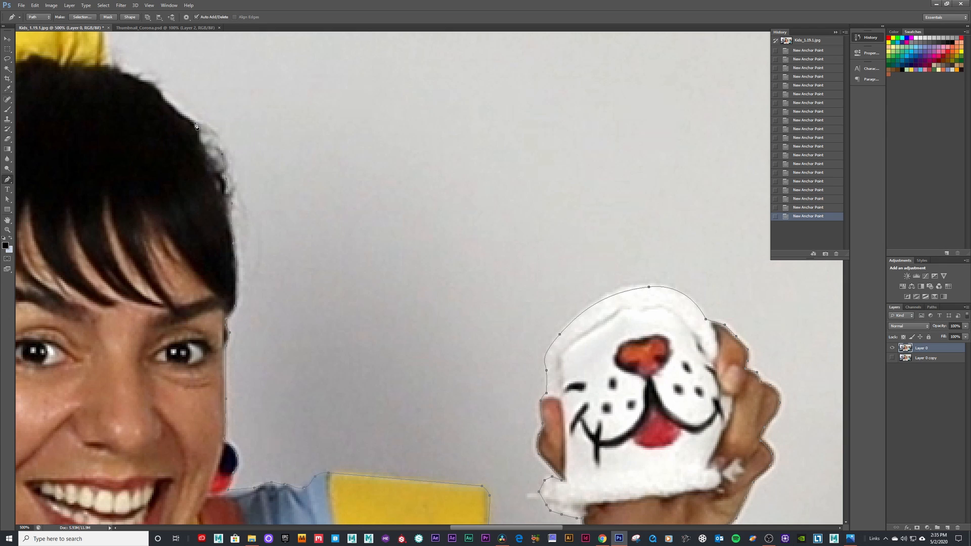
pyautogui.click(161, 95)
pyautogui.moveTo(186, 137); pyautogui.dragTo(241, 185)
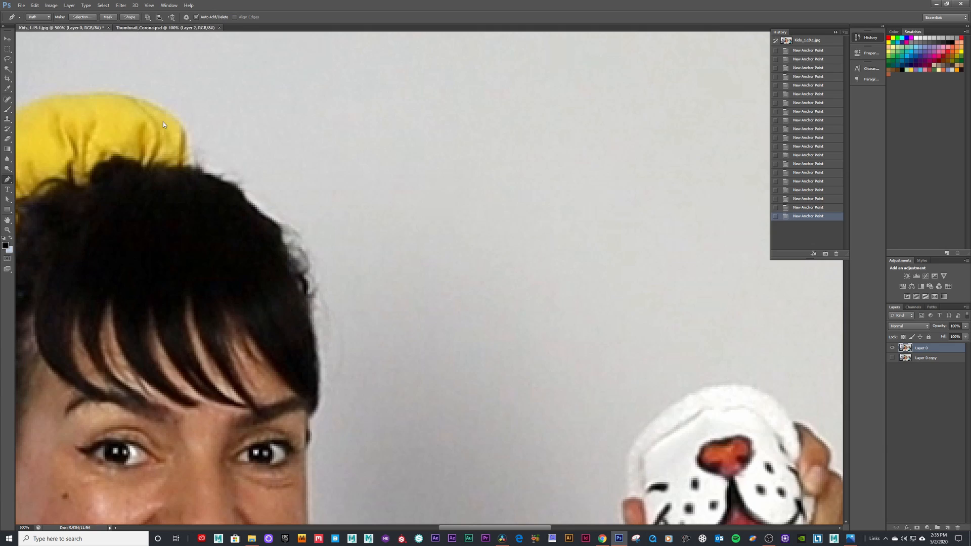
# Check the finished hair cutout in Thumbnail_Corona.psd, and extend the path to where the hair meets the yellow scrunchie
pyautogui.click(147, 27)
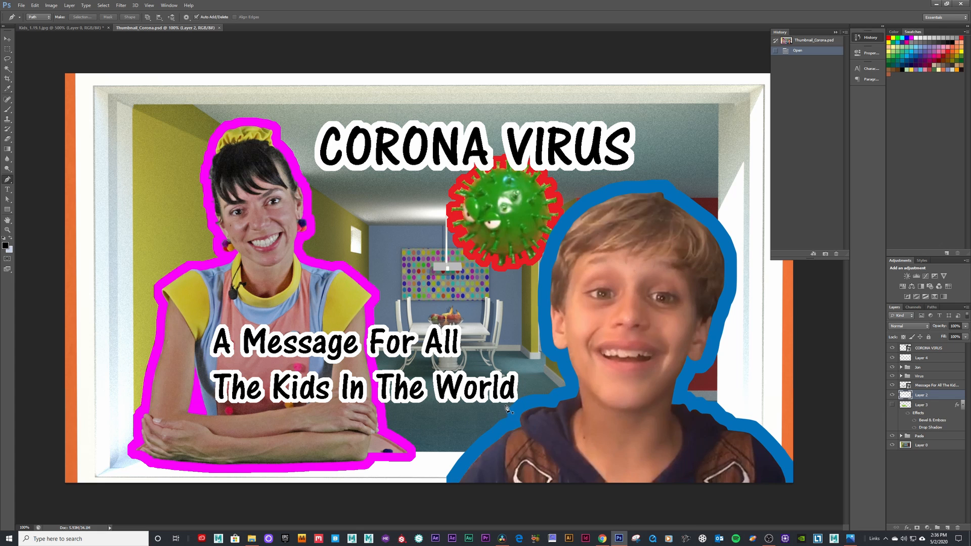
pyautogui.click(89, 28)
pyautogui.moveTo(188, 182); pyautogui.dragTo(212, 193)
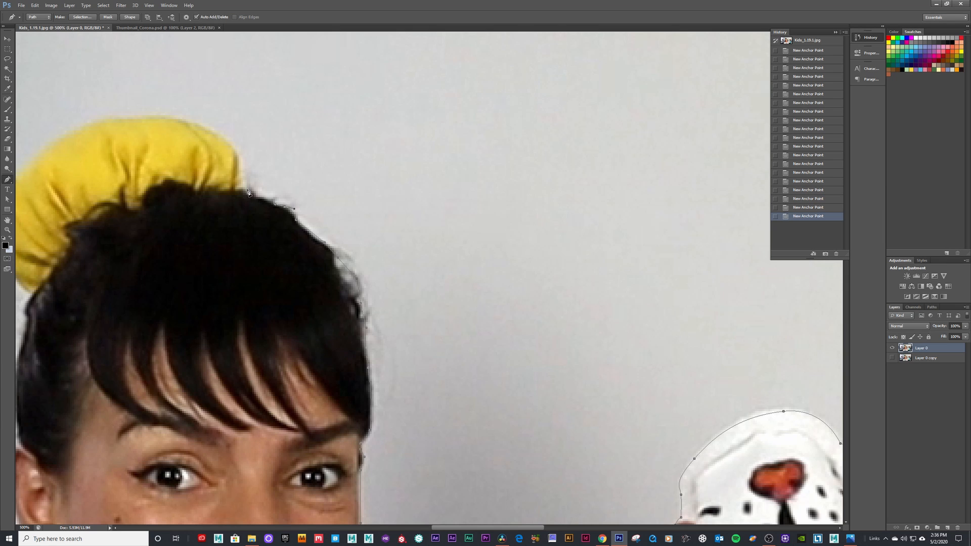
pyautogui.moveTo(250, 165); pyautogui.dragTo(257, 179)
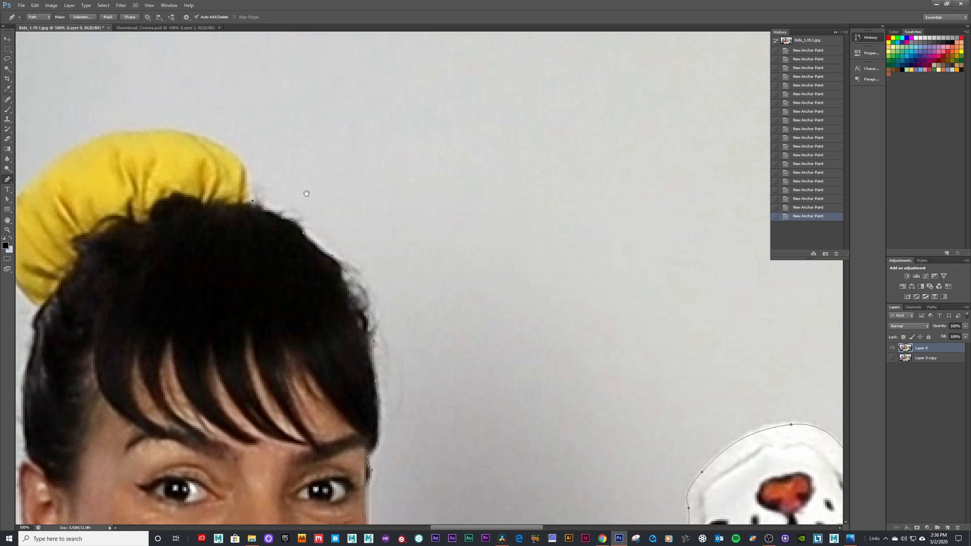
# Trace around the yellow scrunchie with curved segments, down to the hair on its far side
pyautogui.moveTo(306, 193); pyautogui.dragTo(400, 222)
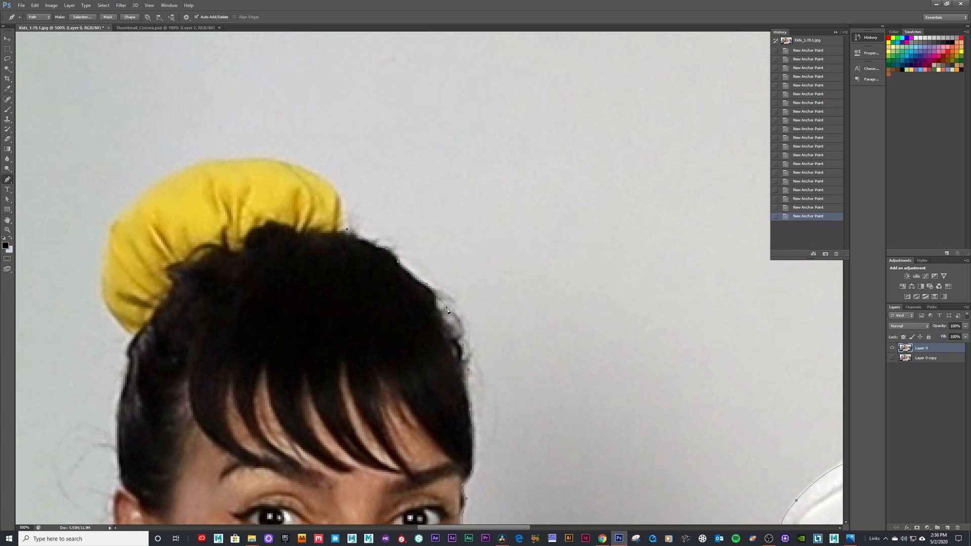
pyautogui.click(341, 199)
pyautogui.moveTo(321, 174); pyautogui.dragTo(301, 166)
pyautogui.moveTo(216, 161); pyautogui.dragTo(177, 167)
pyautogui.moveTo(131, 211); pyautogui.dragTo(140, 234)
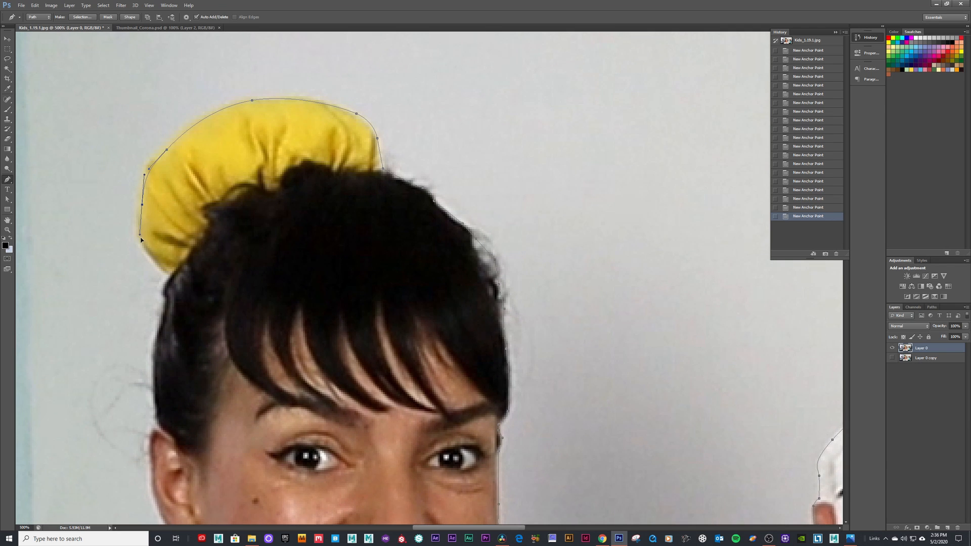
pyautogui.click(162, 266)
# Continue the path down the back edge of the hair to the top of the woman's ear
pyautogui.moveTo(179, 301); pyautogui.dragTo(248, 200)
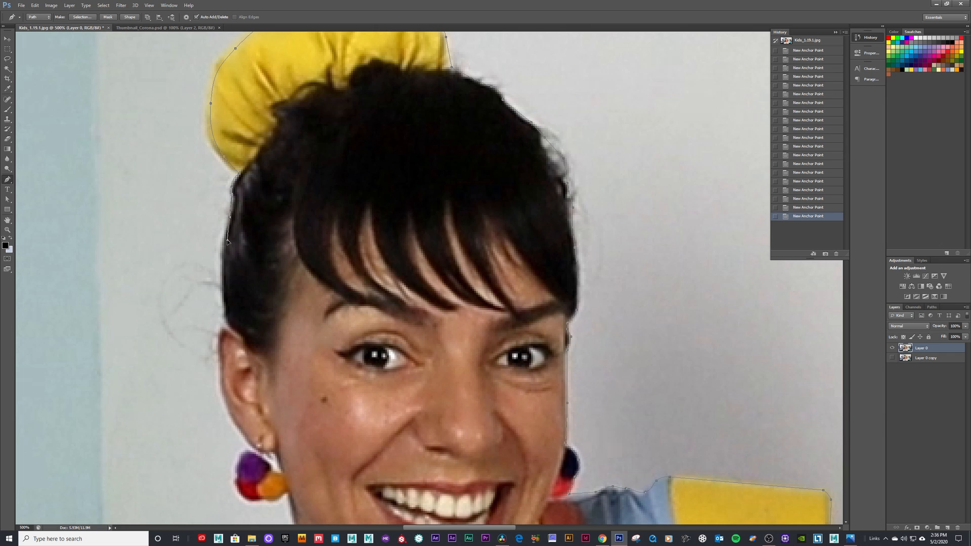
pyautogui.moveTo(228, 241); pyautogui.dragTo(224, 246)
pyautogui.moveTo(239, 278); pyautogui.dragTo(282, 182)
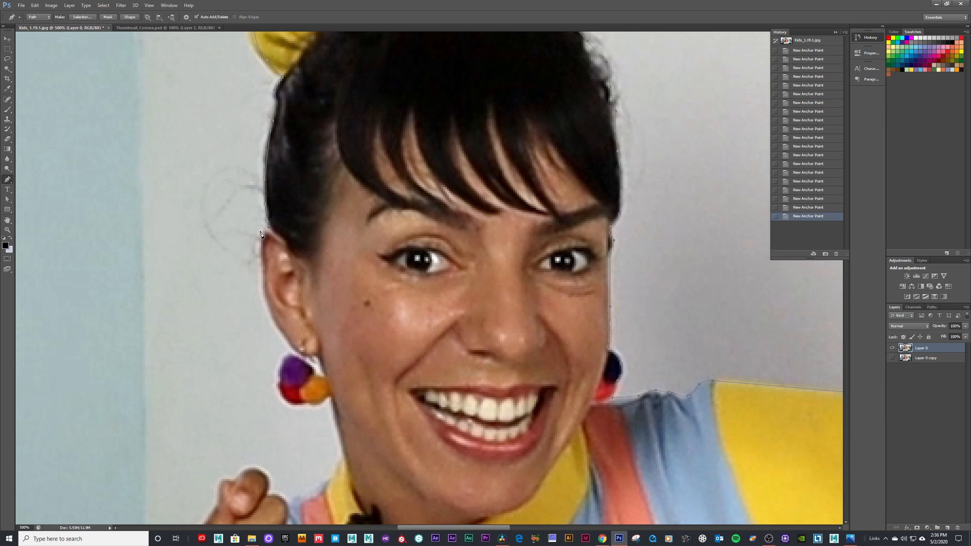
pyautogui.moveTo(260, 230); pyautogui.dragTo(259, 239)
# Outline the woman's ear and the multicoloured pom-pom earring hanging below it
pyautogui.scroll(-2, 268, 253)
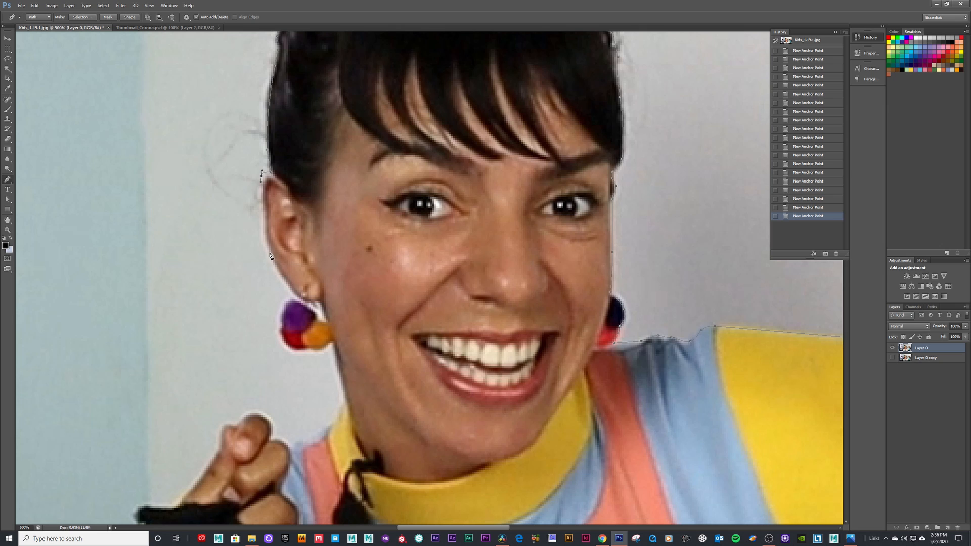
pyautogui.moveTo(270, 257); pyautogui.dragTo(282, 279)
pyautogui.click(290, 300)
pyautogui.moveTo(282, 312); pyautogui.dragTo(292, 352)
pyautogui.moveTo(324, 350); pyautogui.dragTo(335, 348)
# Trace down the neck and yellow collar, and along the blue shoulder to the raised fingers
pyautogui.scroll(-4, 333, 325)
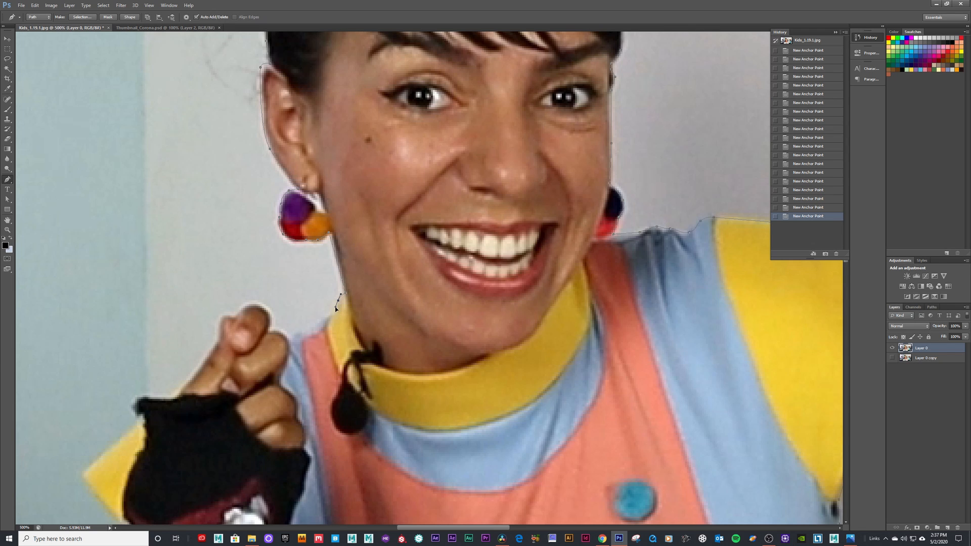
pyautogui.moveTo(294, 334); pyautogui.dragTo(272, 346)
pyautogui.scroll(-3, 282, 244)
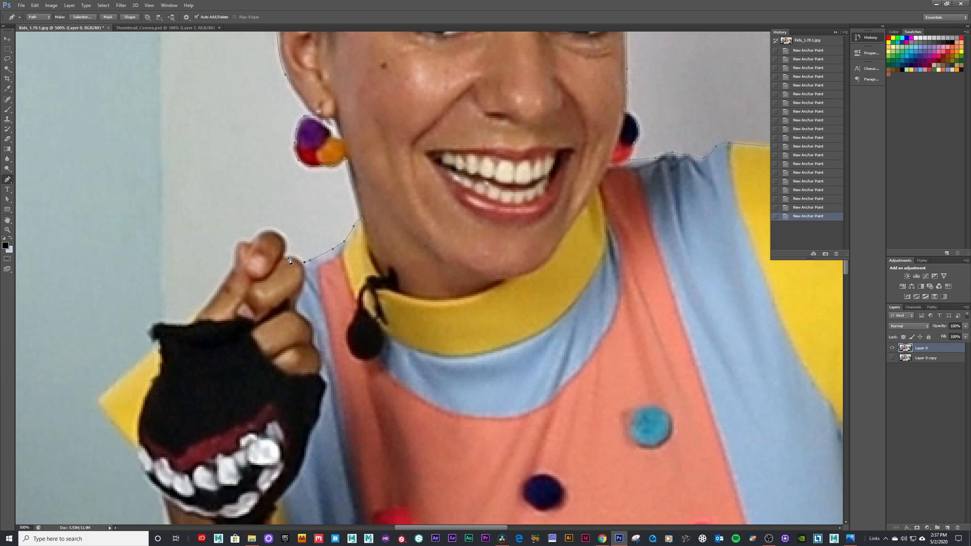
# Trace around the raised fingers and down to the top corner of the black puppet
pyautogui.moveTo(263, 231); pyautogui.dragTo(293, 191)
pyautogui.moveTo(289, 227); pyautogui.dragTo(225, 260)
pyautogui.moveTo(220, 264); pyautogui.dragTo(229, 277)
pyautogui.click(230, 282)
# Outline the pointed corner of the yellow sleeve sticking out behind the black puppet
pyautogui.moveTo(266, 234); pyautogui.dragTo(330, 160)
pyautogui.click(234, 261)
pyautogui.moveTo(237, 270); pyautogui.dragTo(244, 281)
pyautogui.click(270, 308)
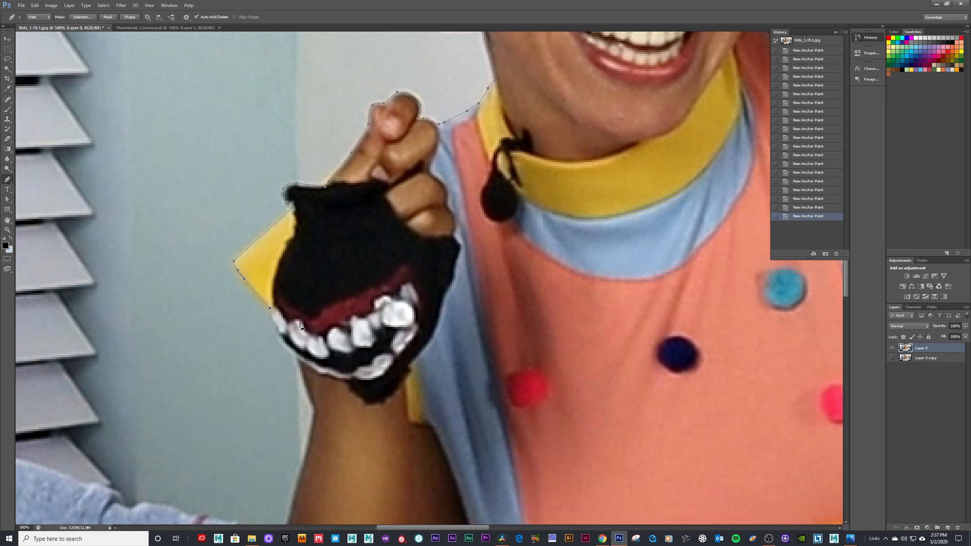
# Continue the path past the black puppet's toothed edge and onto the wrist below it
pyautogui.moveTo(300, 325); pyautogui.dragTo(344, 186)
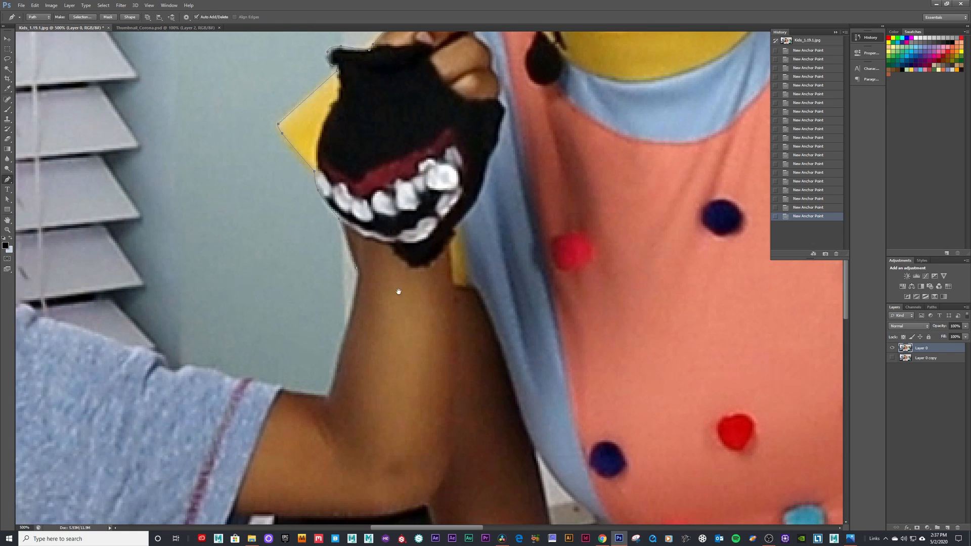
pyautogui.moveTo(397, 289); pyautogui.dragTo(414, 215)
pyautogui.moveTo(389, 159); pyautogui.dragTo(383, 174)
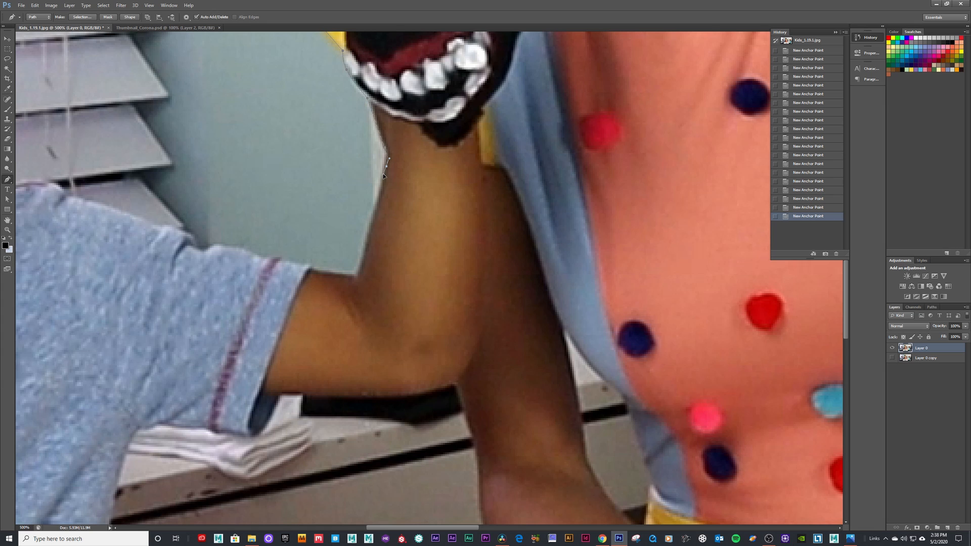
# Trace the path down the boy's raised forearm into the crook of his elbow
pyautogui.moveTo(373, 223); pyautogui.dragTo(369, 240)
pyautogui.moveTo(343, 274); pyautogui.dragTo(362, 276)
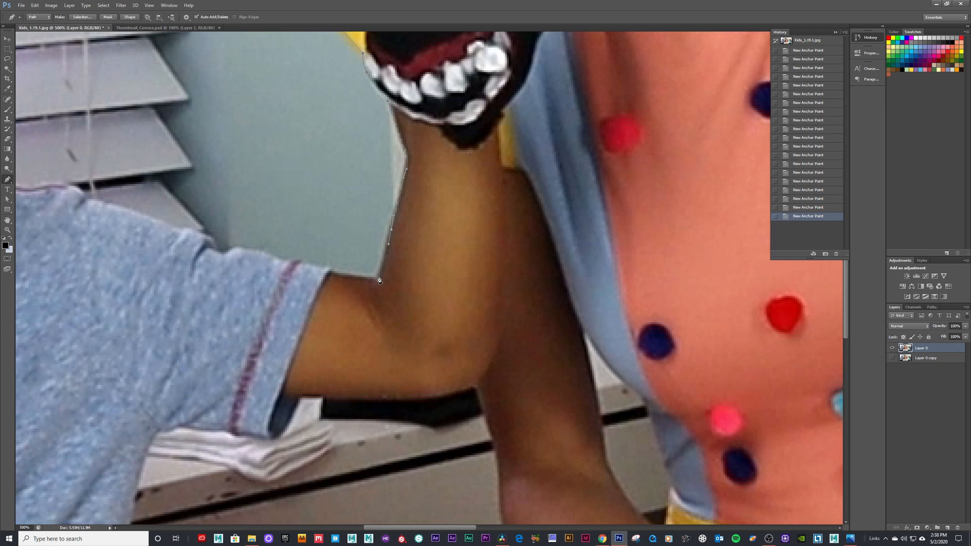
pyautogui.click(378, 277)
pyautogui.moveTo(369, 283); pyautogui.dragTo(341, 279)
pyautogui.hotkey('ctrl', 'z')
pyautogui.click(379, 276)
# Continue the path along the boy's upper arm and over his blue-grey sleeve and shoulder to the neck
pyautogui.click(334, 274)
pyautogui.click(299, 262)
pyautogui.click(249, 249)
pyautogui.moveTo(147, 188); pyautogui.dragTo(348, 246)
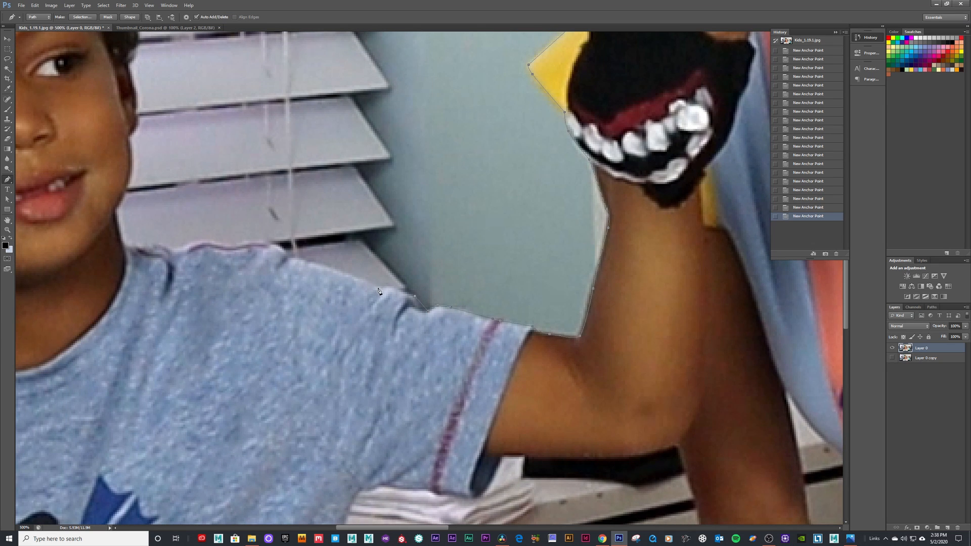
pyautogui.click(285, 256)
pyautogui.moveTo(162, 201); pyautogui.dragTo(300, 240)
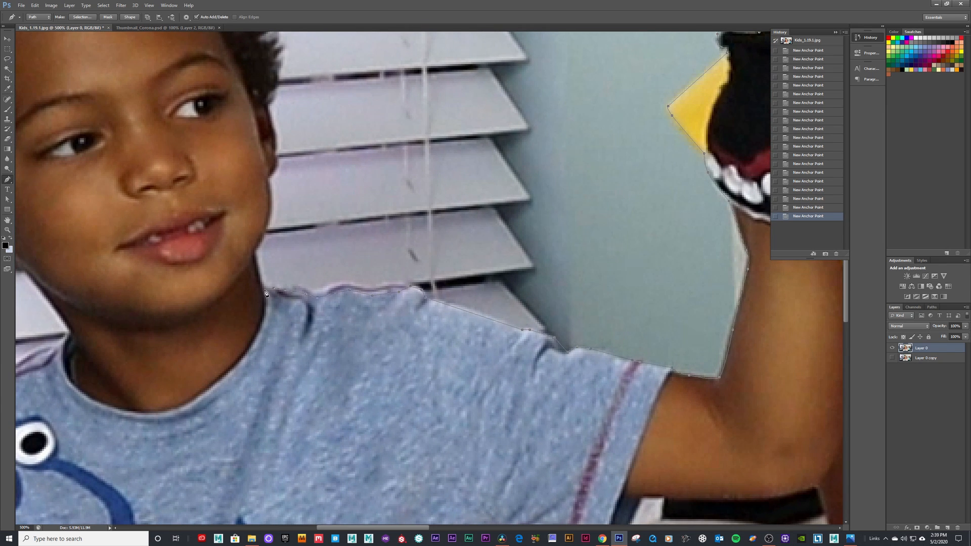
# Trace up the boy's neck and cheek, around his ear and onto the edge of his hair
pyautogui.moveTo(264, 238); pyautogui.dragTo(269, 231)
pyautogui.moveTo(272, 216); pyautogui.dragTo(271, 212)
pyautogui.click(277, 157)
pyautogui.moveTo(308, 190)
pyautogui.mouseDown()
pyautogui.moveTo(342, 266)
pyautogui.moveTo(359, 346)
pyautogui.moveTo(310, 205)
pyautogui.mouseUp()
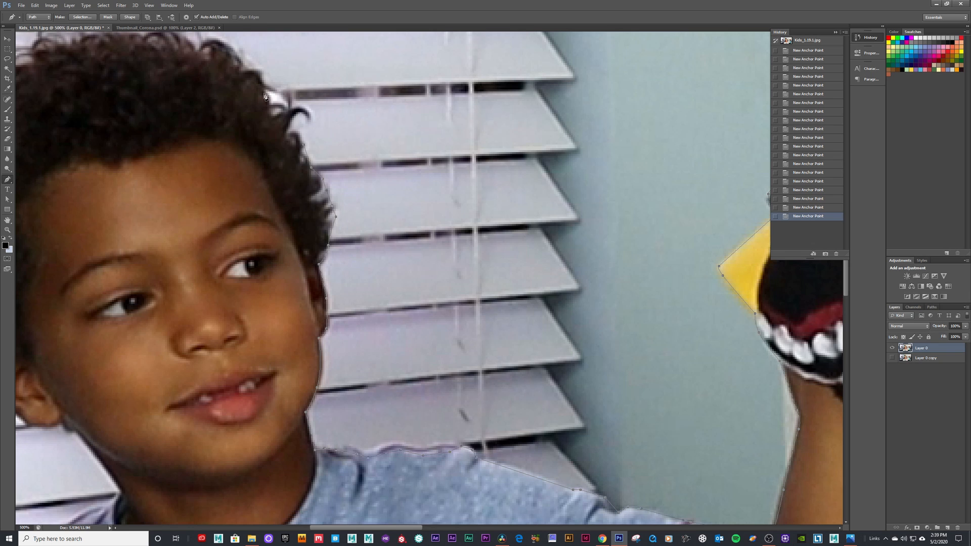
pyautogui.moveTo(248, 78); pyautogui.dragTo(340, 169)
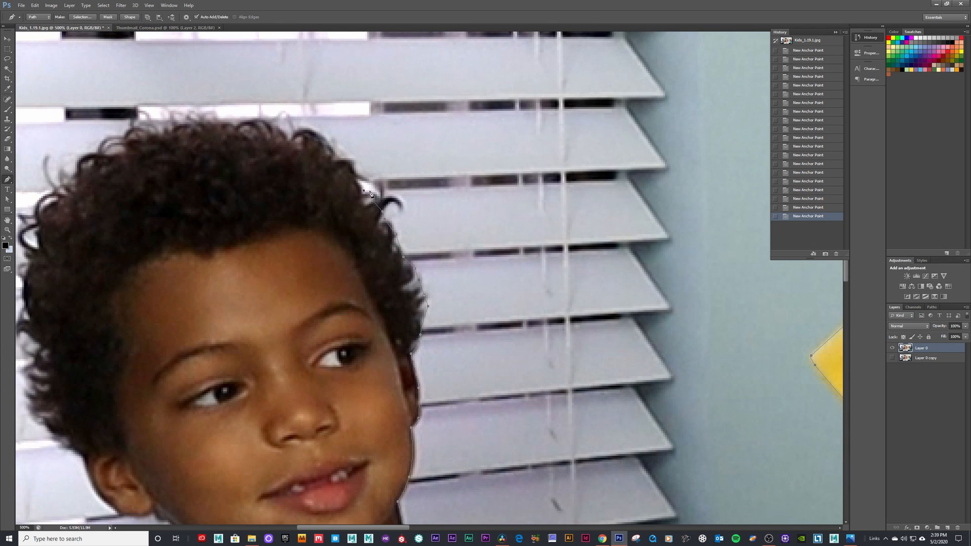
# Compare with the cutout edges in Thumbnail_Corona.psd, and trace over the top of the boy's curly hair in Kids_1.19.1.jpg
pyautogui.click(169, 28)
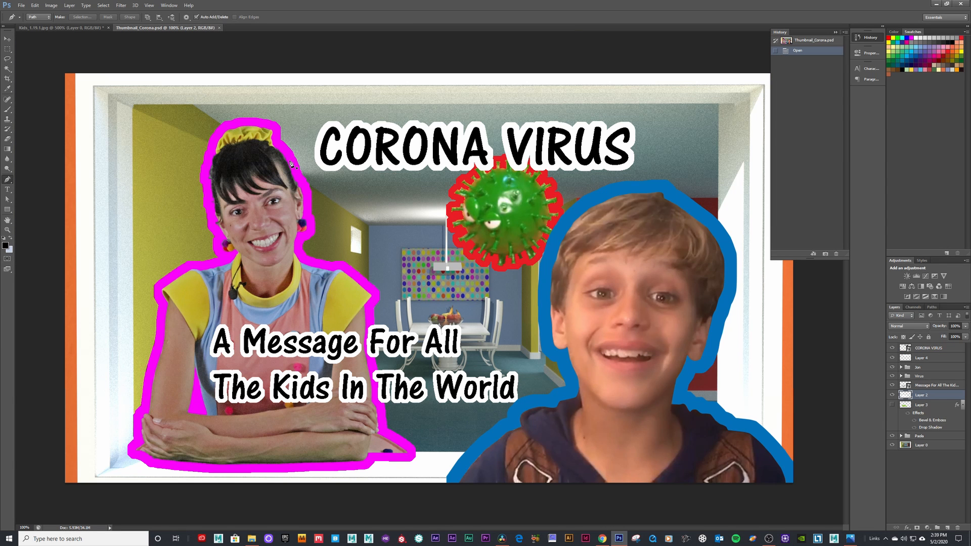
pyautogui.click(73, 29)
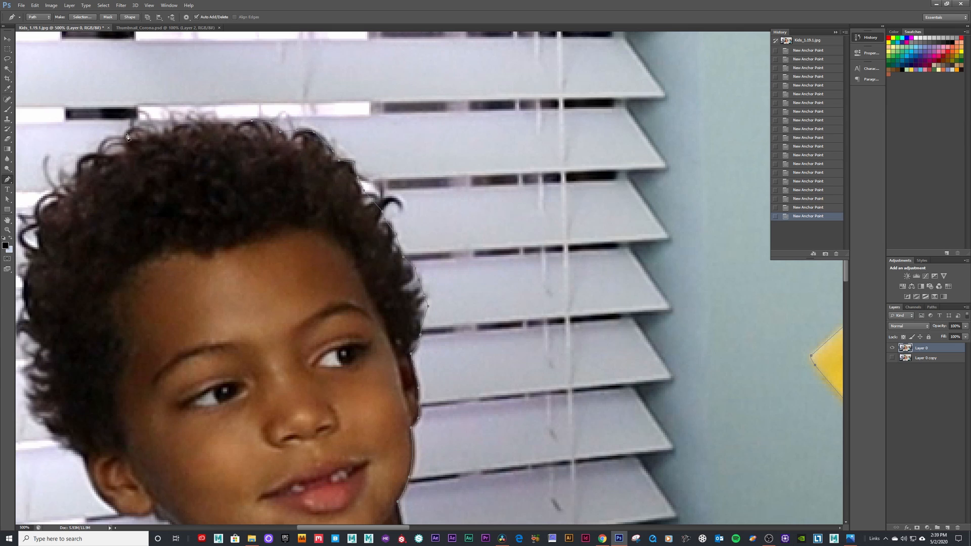
pyautogui.click(227, 120)
pyautogui.click(210, 118)
pyautogui.moveTo(180, 146); pyautogui.dragTo(332, 116)
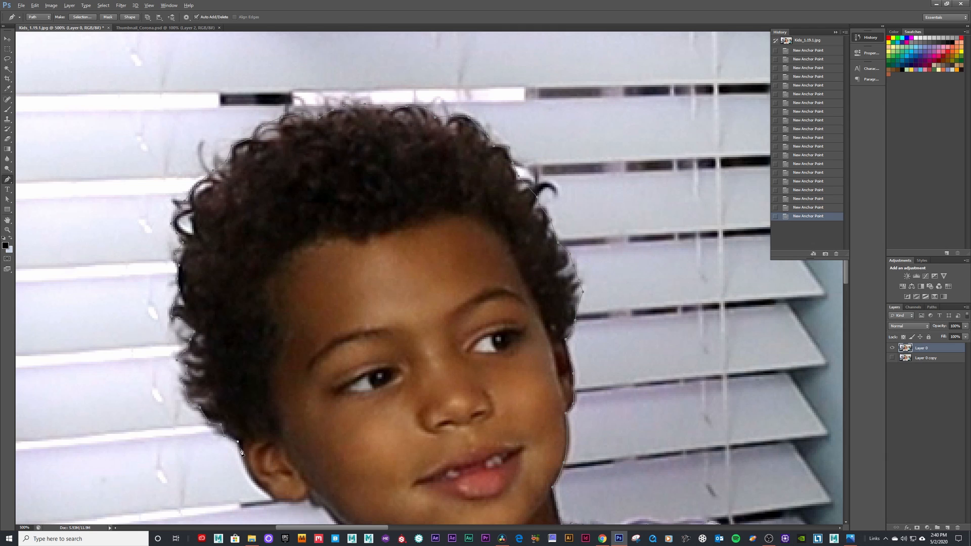
# Add anchor points around the boy's other ear and step back past the last misplaced one
pyautogui.moveTo(236, 445); pyautogui.dragTo(260, 302)
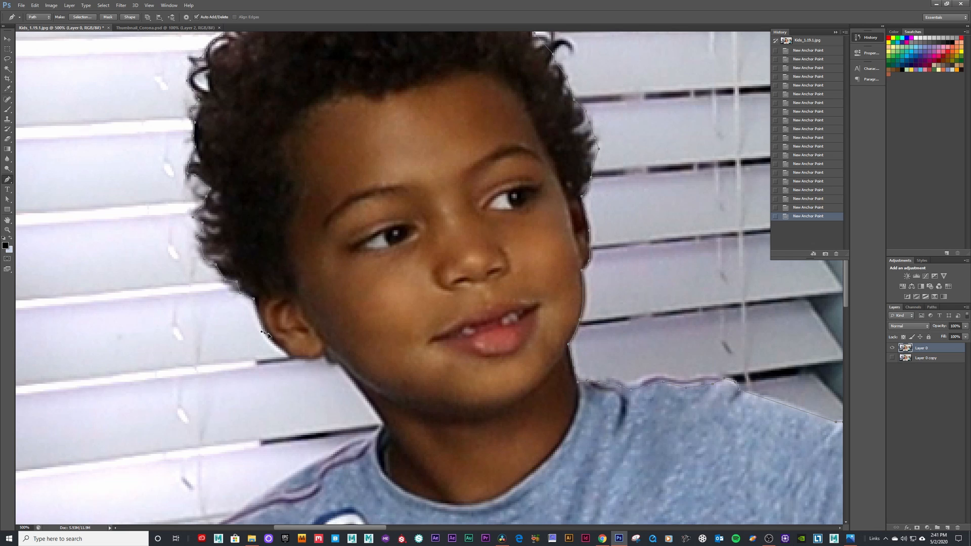
pyautogui.moveTo(262, 352); pyautogui.dragTo(259, 222)
pyautogui.click(285, 348)
pyautogui.moveTo(259, 225)
pyautogui.mouseDown()
pyautogui.moveTo(276, 239)
pyautogui.moveTo(278, 220)
pyautogui.moveTo(245, 213)
pyautogui.mouseUp()
pyautogui.moveTo(273, 237); pyautogui.dragTo(263, 245)
pyautogui.click(813, 208)
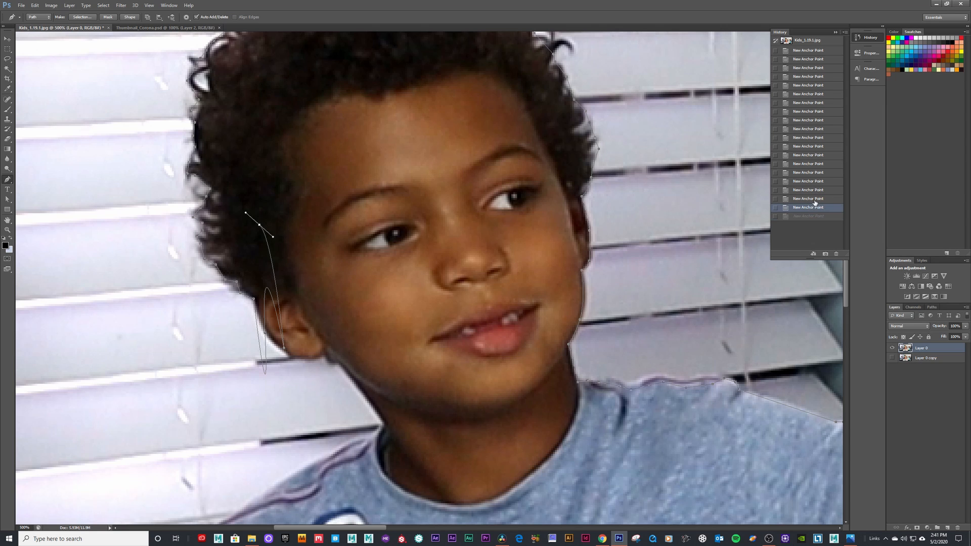
# Reposition the stray anchor points and their handles with the Direct Selection tool so the path follows the ear and earlobe
pyautogui.click(6, 200)
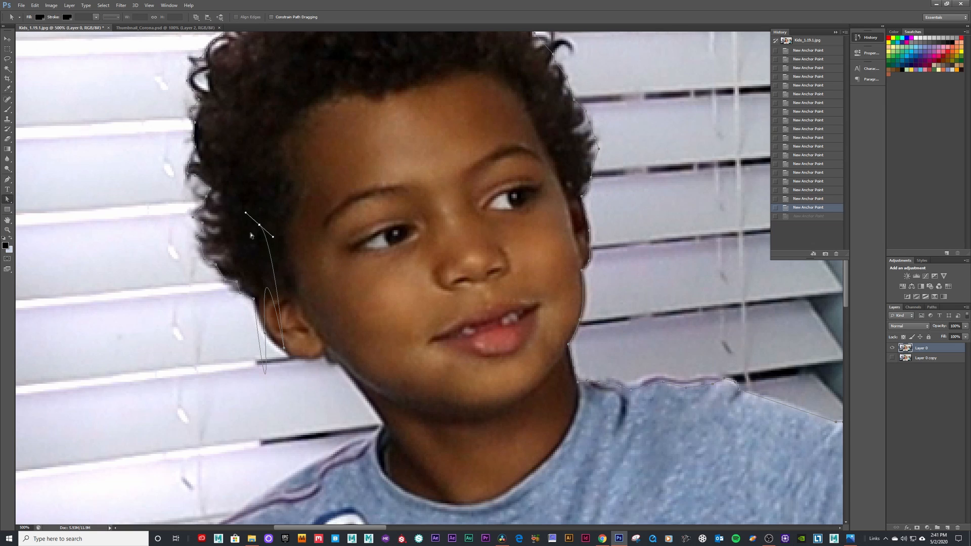
pyautogui.moveTo(259, 224); pyautogui.dragTo(306, 316)
pyautogui.moveTo(316, 353); pyautogui.dragTo(319, 360)
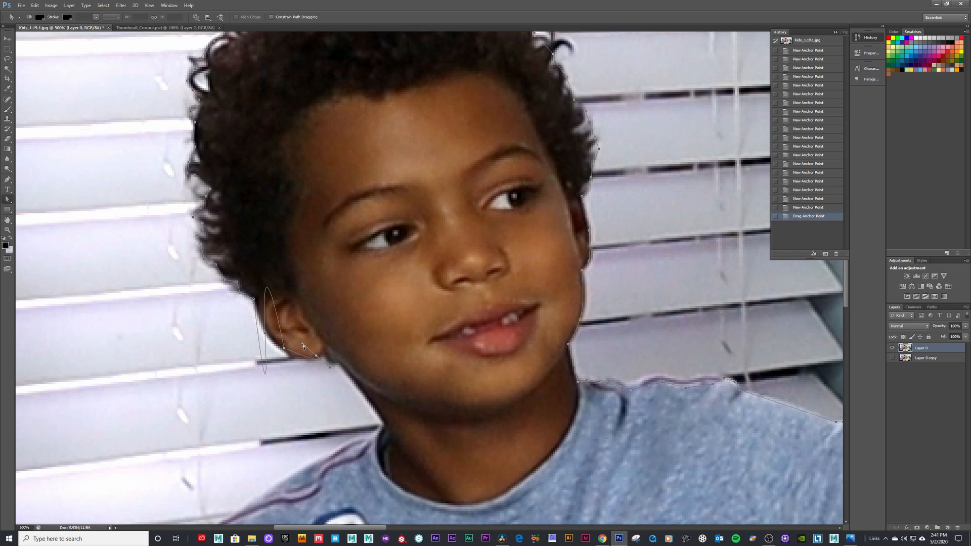
pyautogui.moveTo(307, 342)
pyautogui.mouseDown()
pyautogui.moveTo(333, 351)
pyautogui.moveTo(310, 372)
pyautogui.moveTo(333, 353)
pyautogui.moveTo(297, 357)
pyautogui.mouseUp()
pyautogui.moveTo(260, 223); pyautogui.dragTo(284, 357)
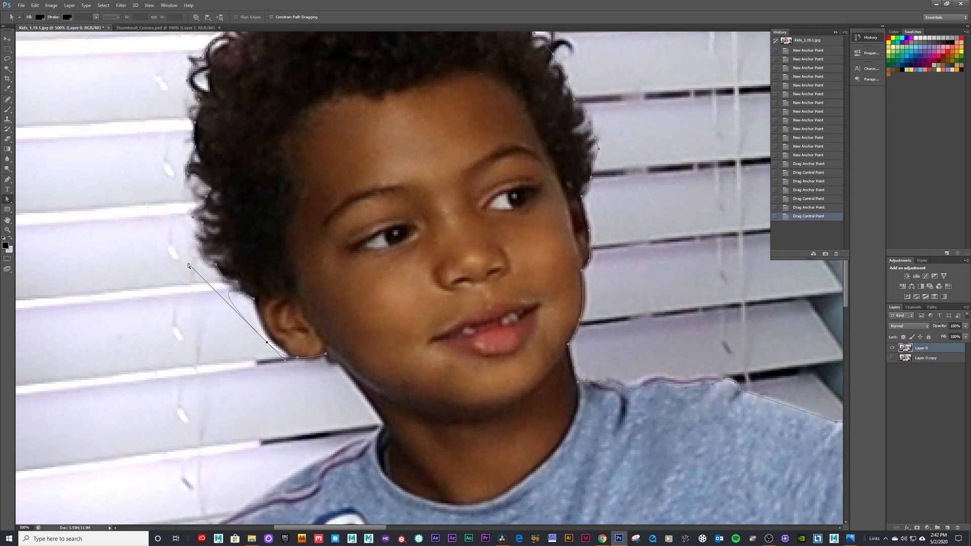
pyautogui.moveTo(189, 264); pyautogui.dragTo(252, 325)
pyautogui.moveTo(267, 342); pyautogui.dragTo(269, 336)
pyautogui.click(326, 354)
# Resume the path below the earlobe and trace along the jaw down to the shirt collar
pyautogui.click(8, 180)
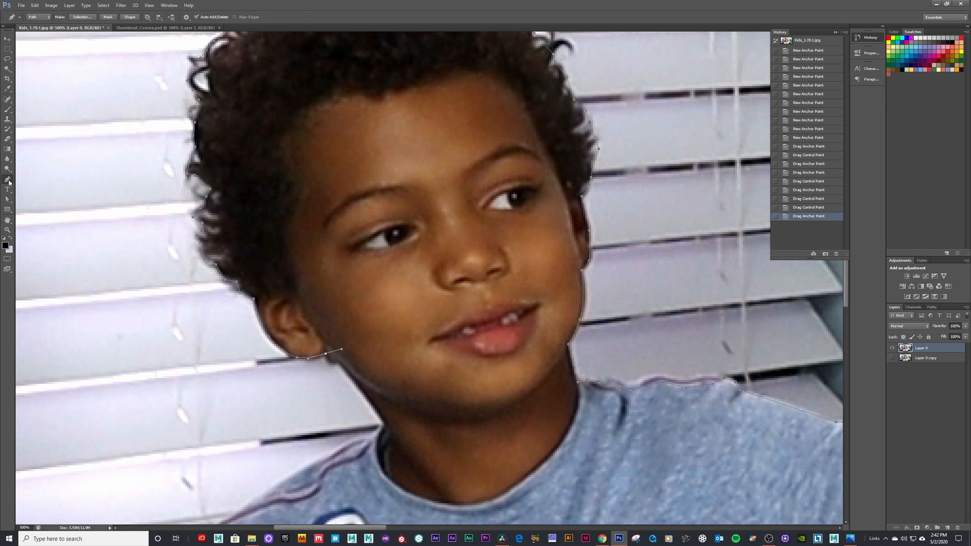
pyautogui.click(326, 357)
pyautogui.moveTo(341, 364); pyautogui.dragTo(345, 376)
pyautogui.hotkey('ctrl', 'z')
pyautogui.click(341, 363)
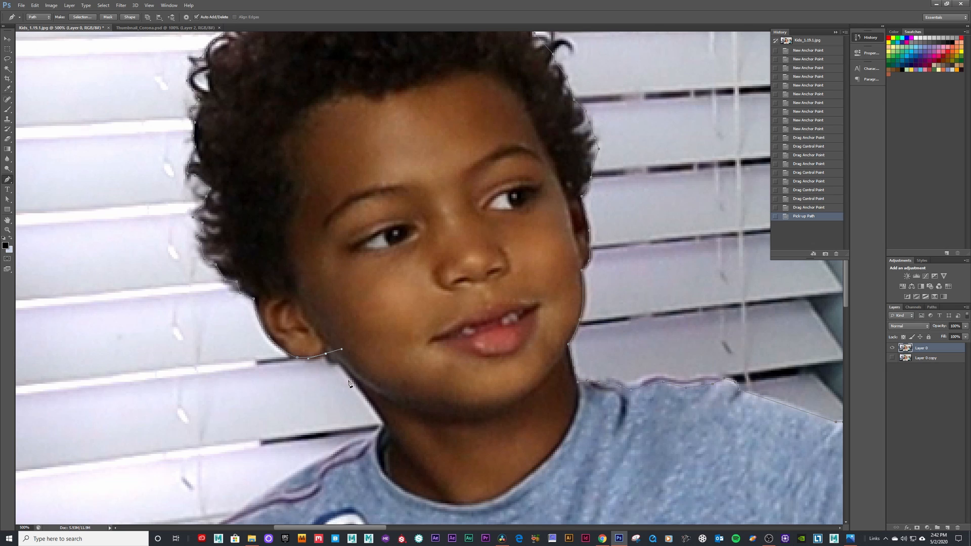
pyautogui.click(383, 422)
# Adjust the curve handle where the earlobe meets the jaw
pyautogui.click(8, 199)
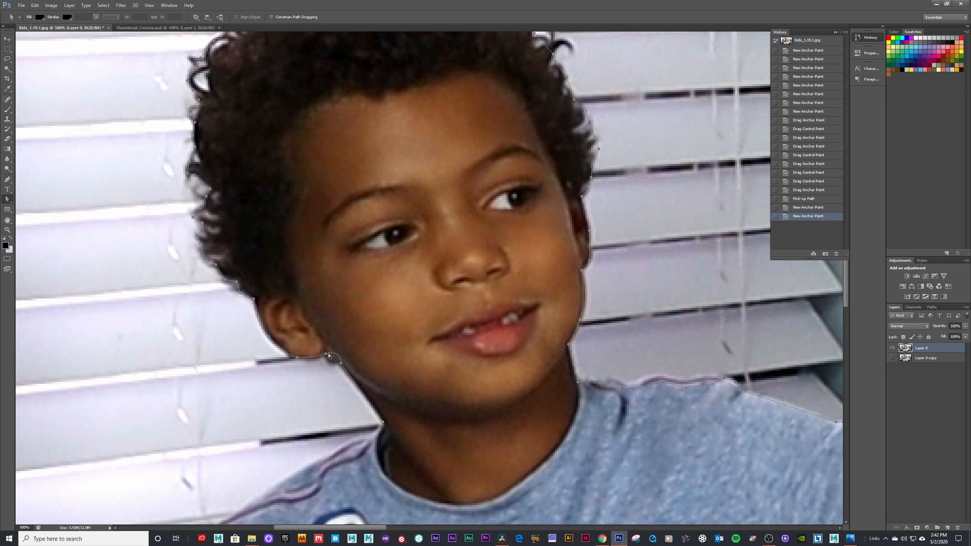
pyautogui.moveTo(332, 361)
pyautogui.mouseDown()
pyautogui.moveTo(344, 353)
pyautogui.moveTo(334, 354)
pyautogui.mouseUp()
pyautogui.moveTo(330, 352); pyautogui.dragTo(330, 352)
# Resume the path at the collar and trace along the shirt's shoulder seam to the tip of the shoulder
pyautogui.click(7, 179)
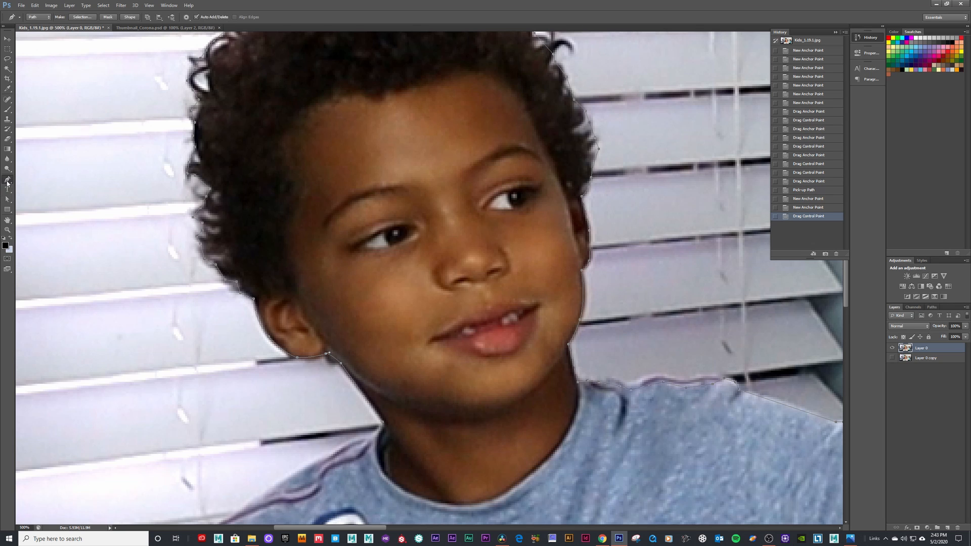
pyautogui.click(384, 424)
pyautogui.click(309, 465)
pyautogui.moveTo(242, 438); pyautogui.dragTo(412, 182)
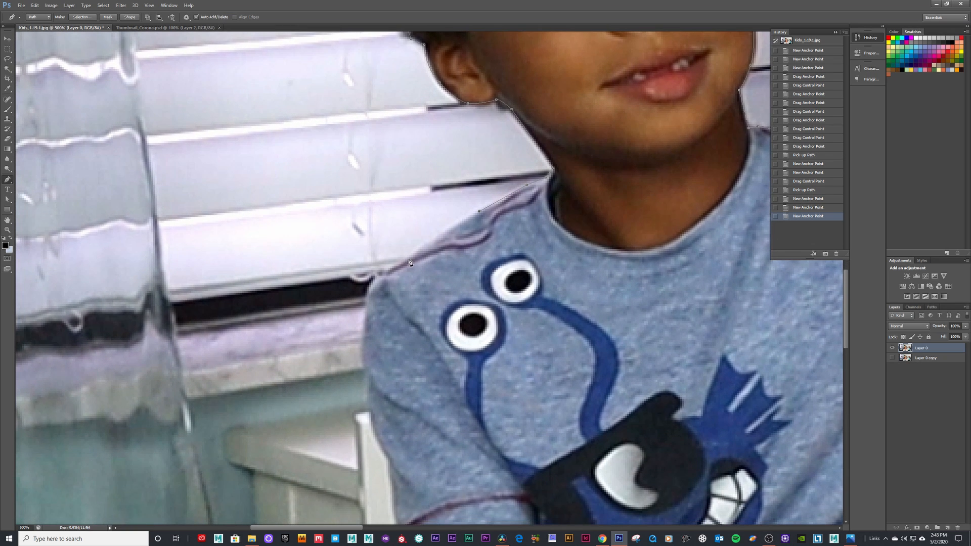
pyautogui.moveTo(407, 255); pyautogui.dragTo(390, 269)
pyautogui.click(383, 274)
# Trace from the shoulder tip down the upper outer edge of the boy's sleeve
pyautogui.click(367, 303)
pyautogui.moveTo(364, 365); pyautogui.dragTo(370, 377)
pyautogui.moveTo(383, 426); pyautogui.dragTo(377, 271)
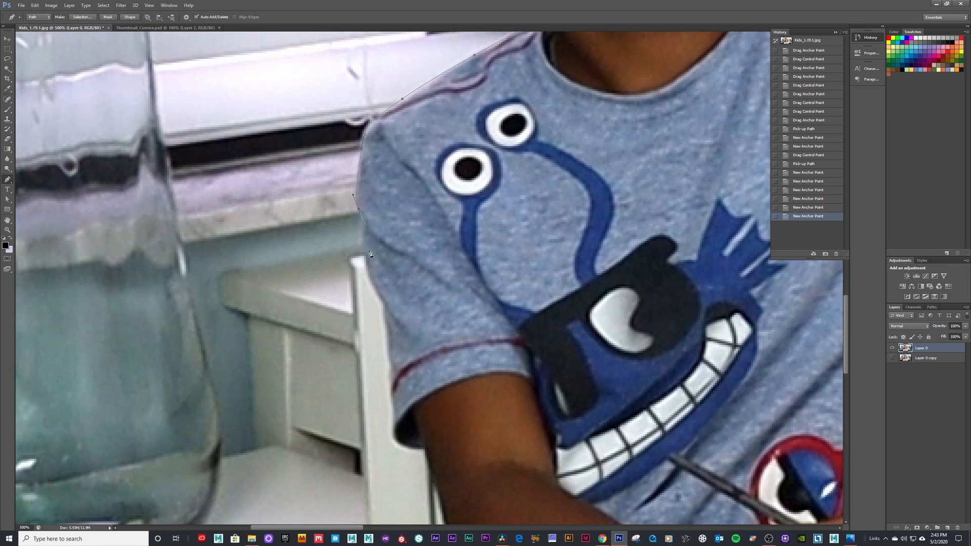
pyautogui.click(364, 259)
pyautogui.click(366, 263)
# Continue down the lower sleeve and around its cuff to where the bare arm begins
pyautogui.click(384, 305)
pyautogui.click(389, 363)
pyautogui.click(393, 435)
pyautogui.click(413, 449)
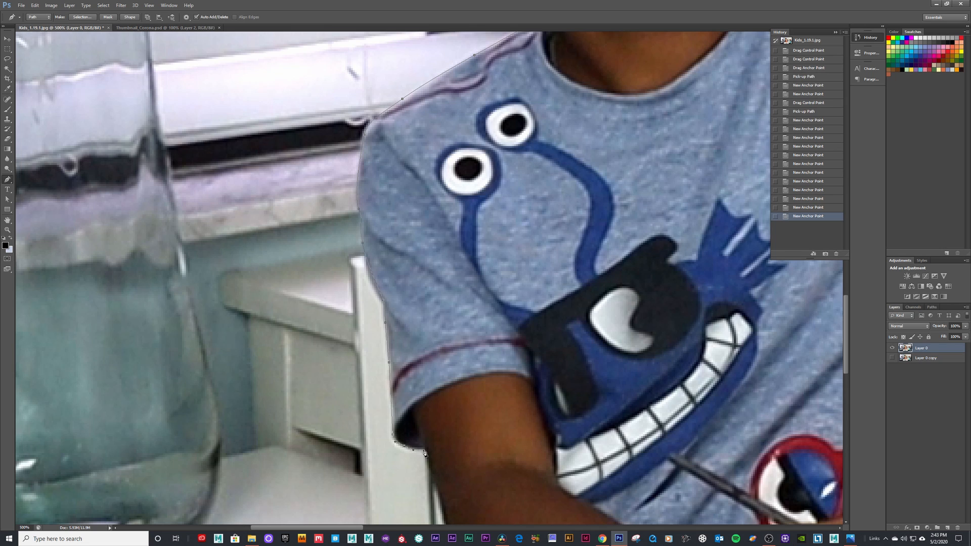
pyautogui.click(424, 450)
# Trace down the back of the boy's arm to the shirt's green print beside the elbow
pyautogui.moveTo(509, 441); pyautogui.dragTo(435, 245)
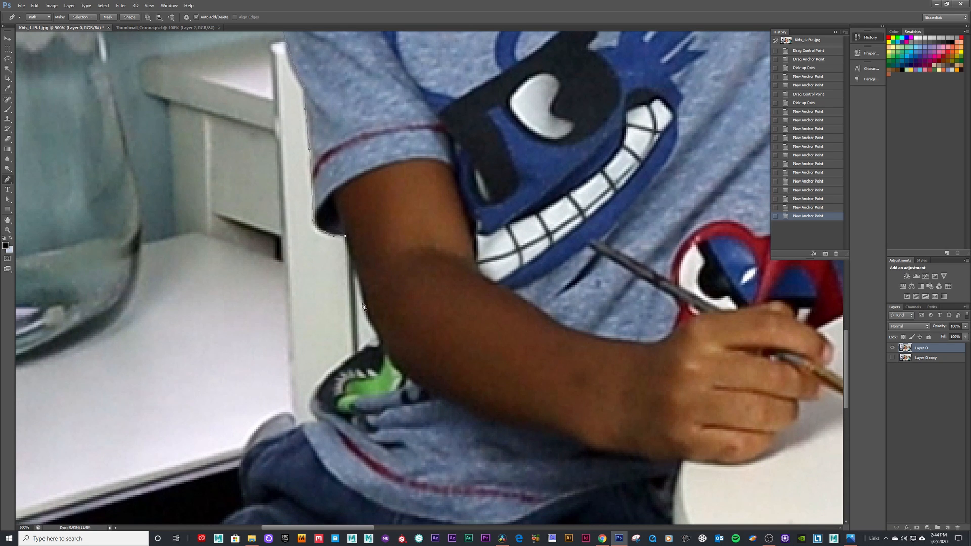
pyautogui.moveTo(362, 300); pyautogui.dragTo(368, 319)
pyautogui.click(378, 339)
pyautogui.moveTo(379, 341); pyautogui.dragTo(377, 340)
pyautogui.click(380, 342)
# Trace around the shirt's lower edge and along the jeans down to the bottom edge of the photo
pyautogui.moveTo(402, 334); pyautogui.dragTo(496, 141)
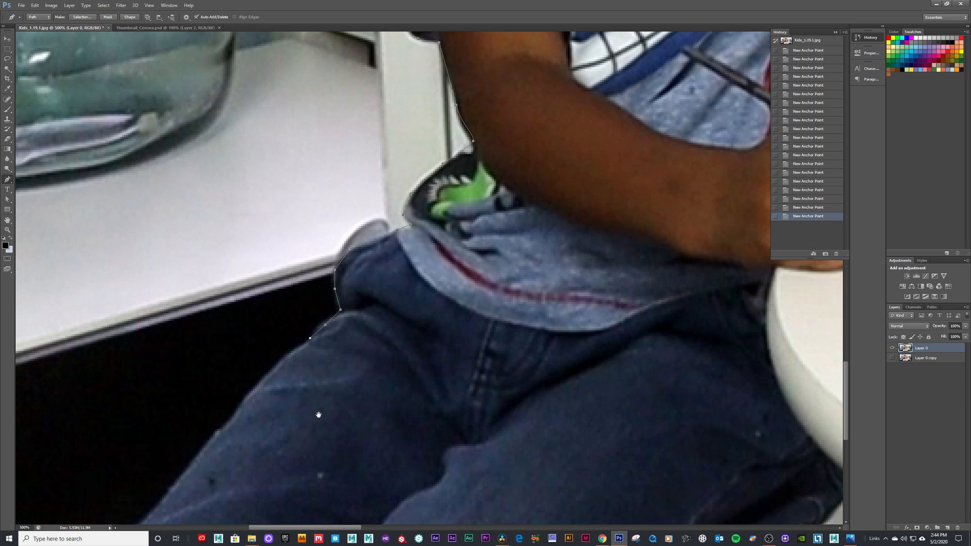
pyautogui.moveTo(413, 326); pyautogui.dragTo(434, 305)
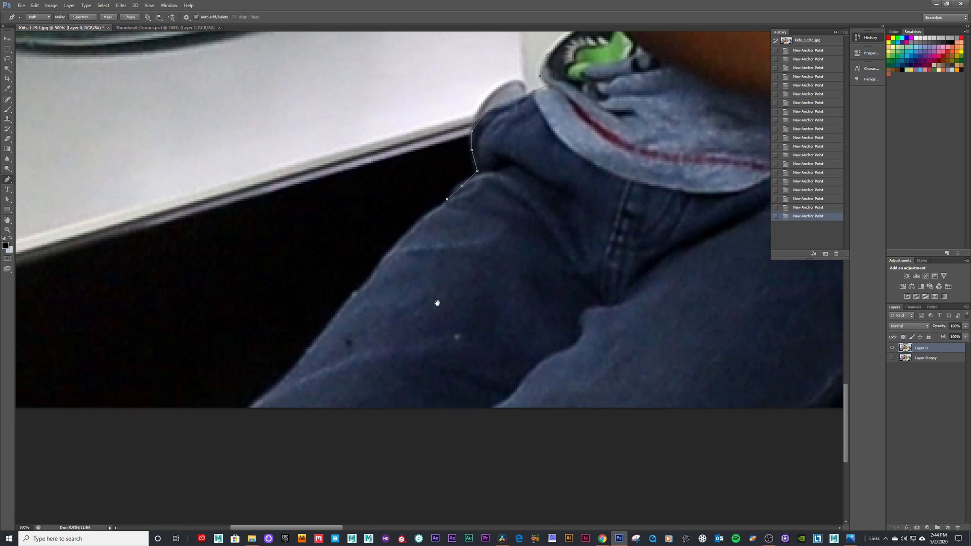
pyautogui.click(413, 232)
pyautogui.click(313, 350)
# Run the path along the photo's bottom edge and close it at the starting anchor by the other boy's trousers
pyautogui.moveTo(476, 402); pyautogui.dragTo(253, 369)
pyautogui.moveTo(819, 342); pyautogui.dragTo(279, 320)
pyautogui.moveTo(657, 323); pyautogui.dragTo(579, 320)
pyautogui.moveTo(733, 351); pyautogui.dragTo(333, 357)
pyautogui.moveTo(672, 355); pyautogui.dragTo(414, 359)
pyautogui.moveTo(672, 348); pyautogui.dragTo(372, 348)
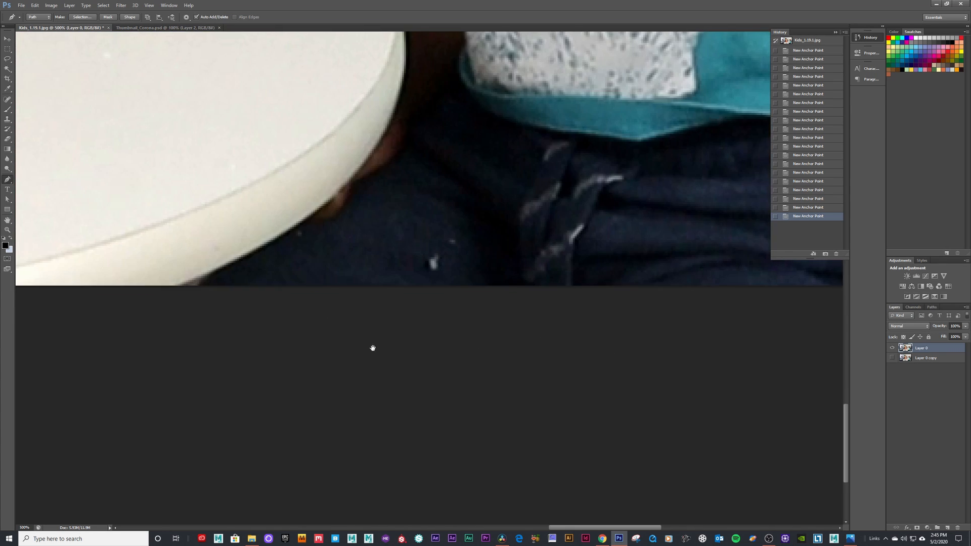
pyautogui.moveTo(664, 322); pyautogui.dragTo(193, 318)
pyautogui.moveTo(550, 299); pyautogui.dragTo(504, 297)
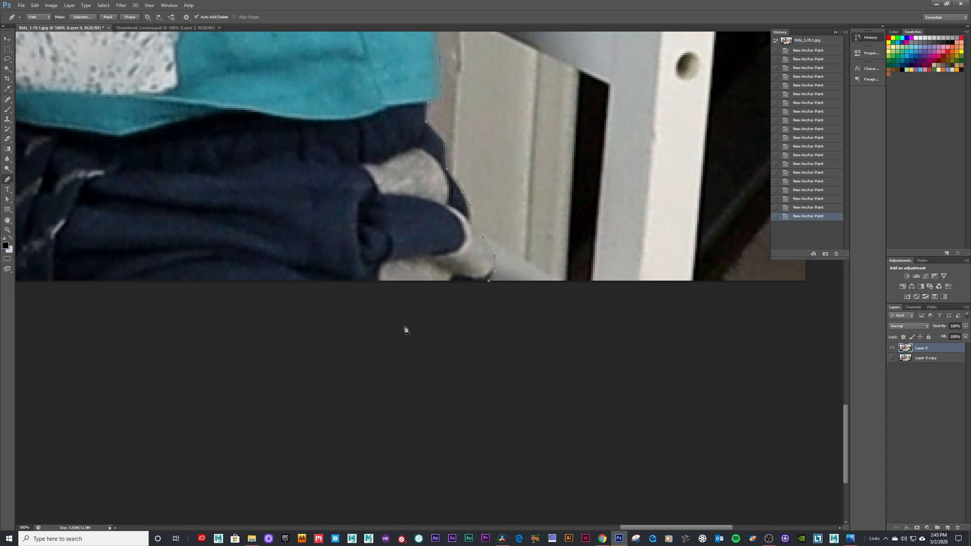
pyautogui.click(489, 283)
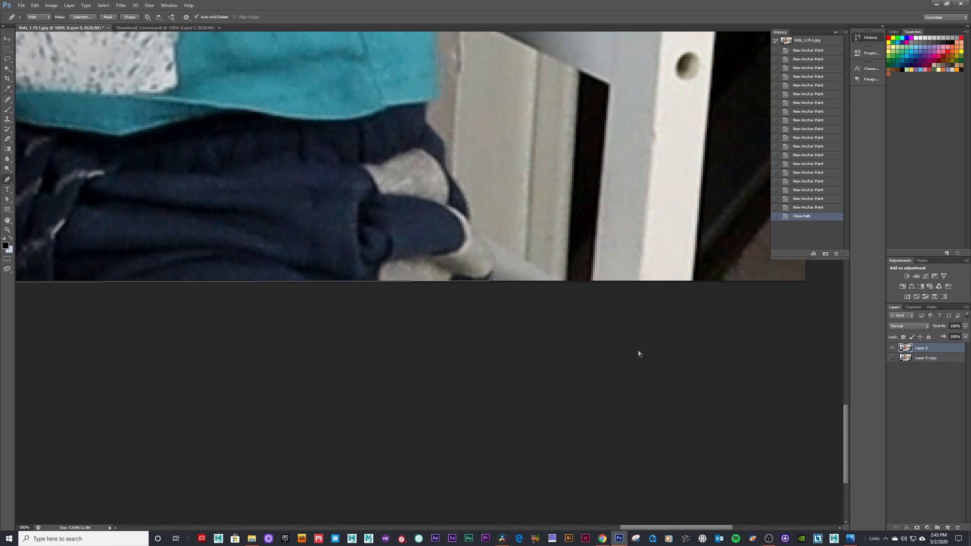
# Examine the closed path around the woman and both children, first on the whole photo and then close up
pyautogui.hotkey('ctrl', '0')
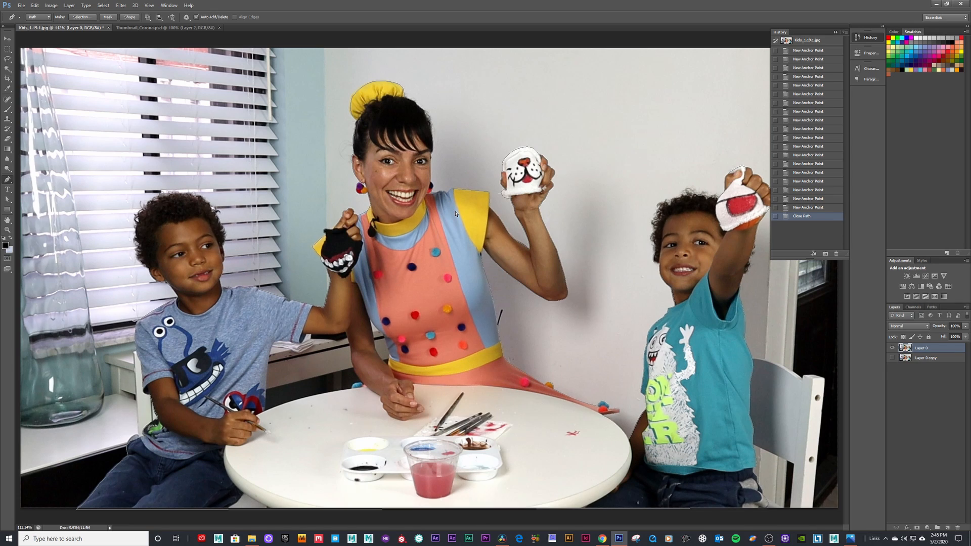
pyautogui.scroll(3, 456, 214)
pyautogui.scroll(-4, 456, 214)
pyautogui.scroll(-1, 456, 214)
pyautogui.scroll(2, 456, 214)
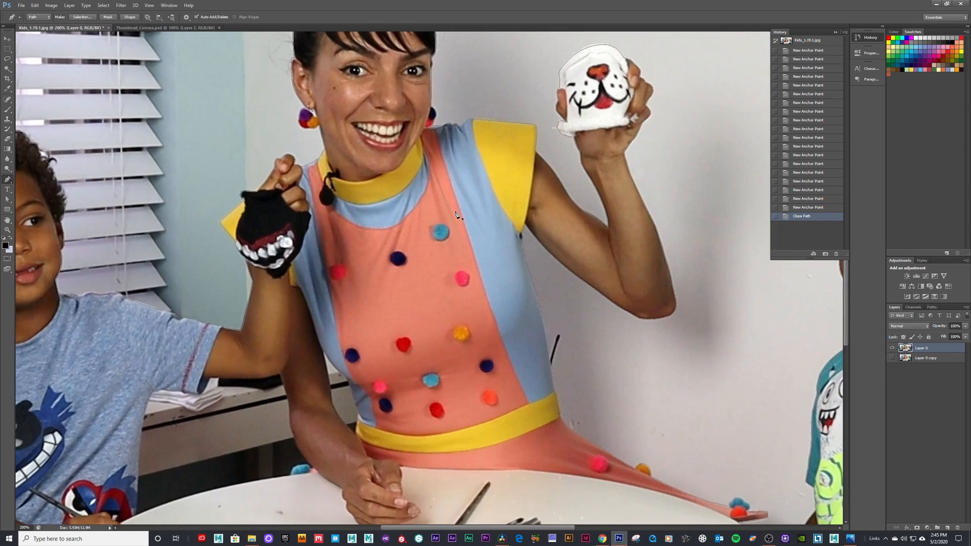
pyautogui.moveTo(394, 203); pyautogui.dragTo(186, 263)
pyautogui.moveTo(586, 374); pyautogui.dragTo(525, 338)
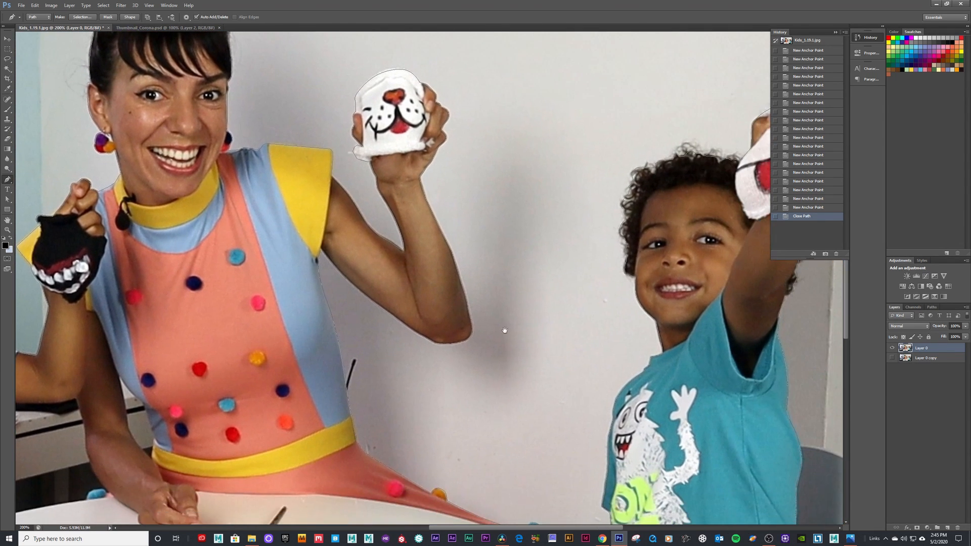
pyautogui.moveTo(353, 280); pyautogui.dragTo(334, 278)
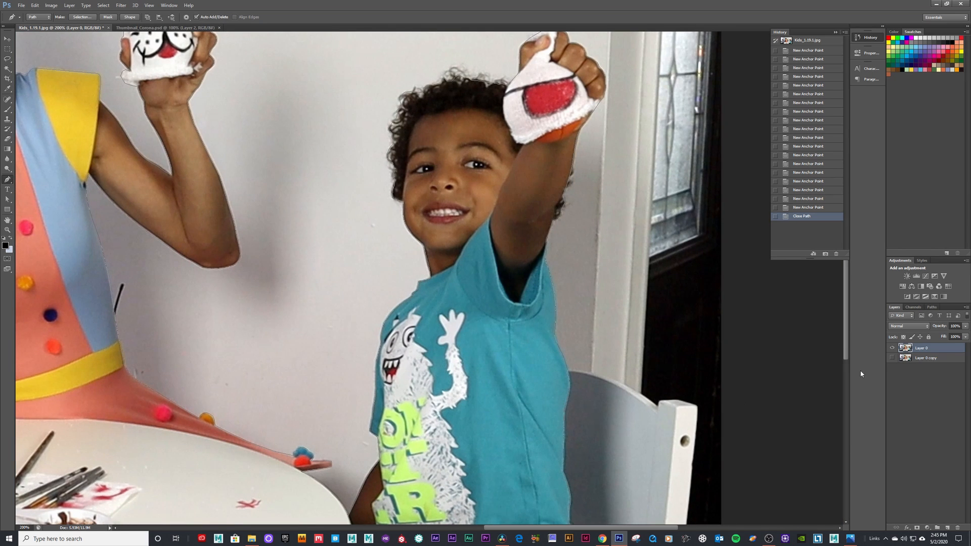
pyautogui.doubleClick(922, 349)
pyautogui.click(955, 352)
pyautogui.rightClick(928, 354)
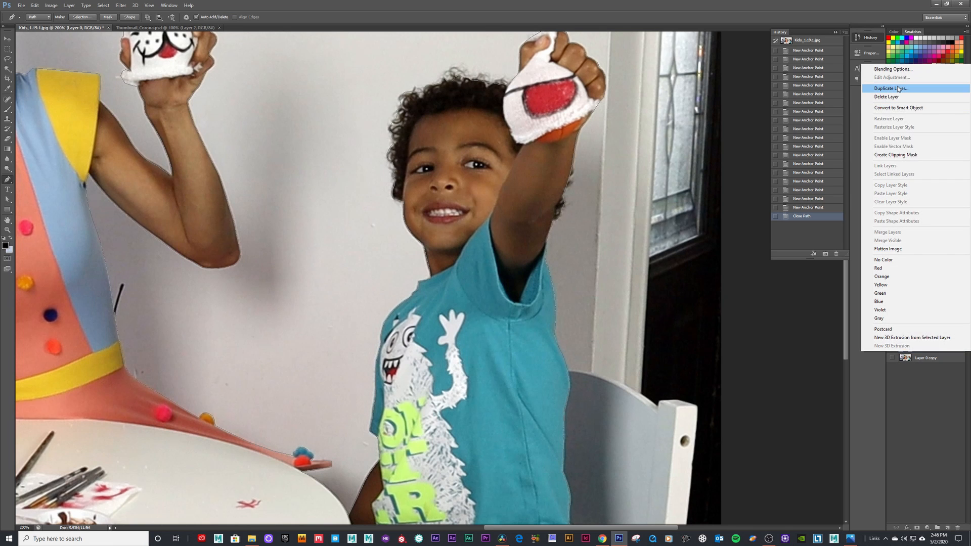
pyautogui.click(915, 408)
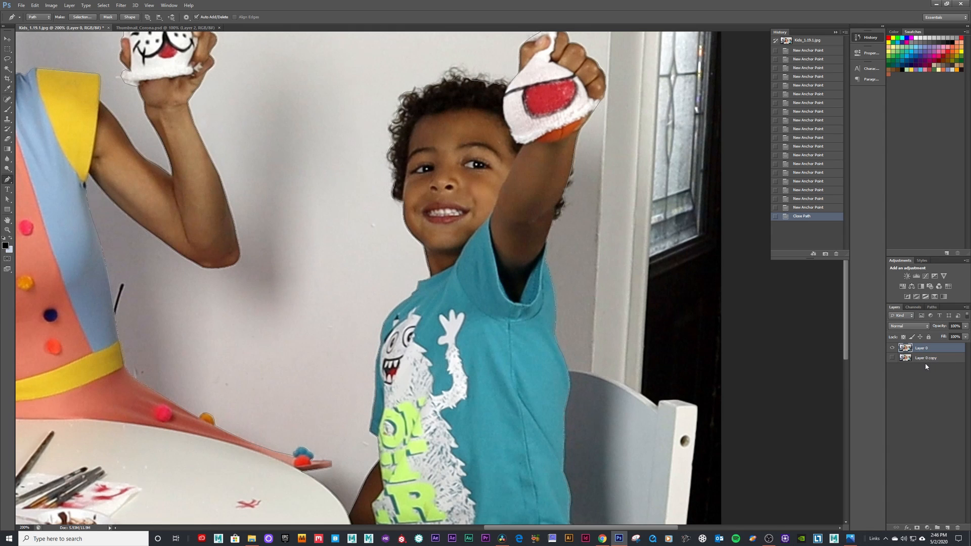
# Rename the Layer 0 copy layer as BG
pyautogui.click(926, 359)
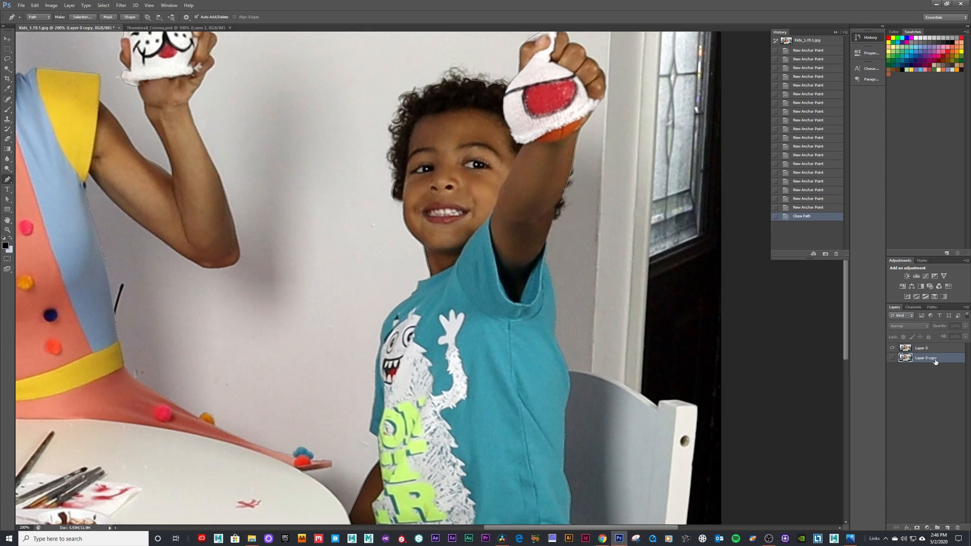
pyautogui.doubleClick(932, 359)
pyautogui.write('BG')
pyautogui.press('Return')
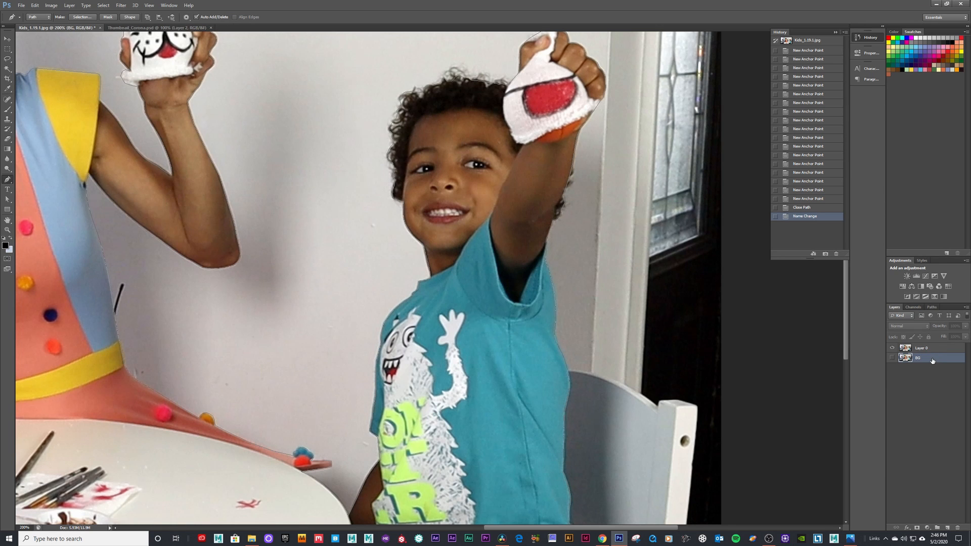
# Rename Layer 0 as Family
pyautogui.doubleClick(919, 348)
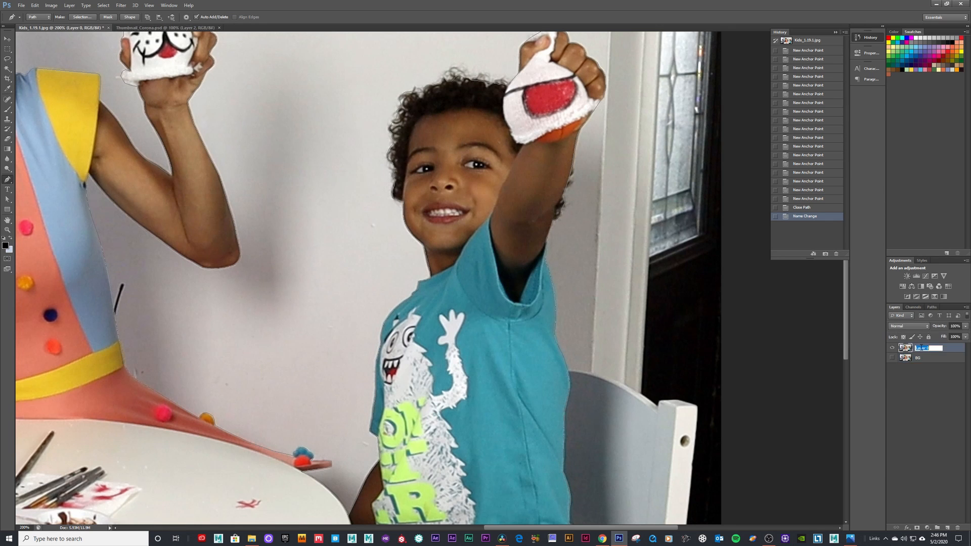
pyautogui.write('Family')
pyautogui.press('Return')
# Try to convert the closed path into a feathered selection, and undo it
pyautogui.click(8, 202)
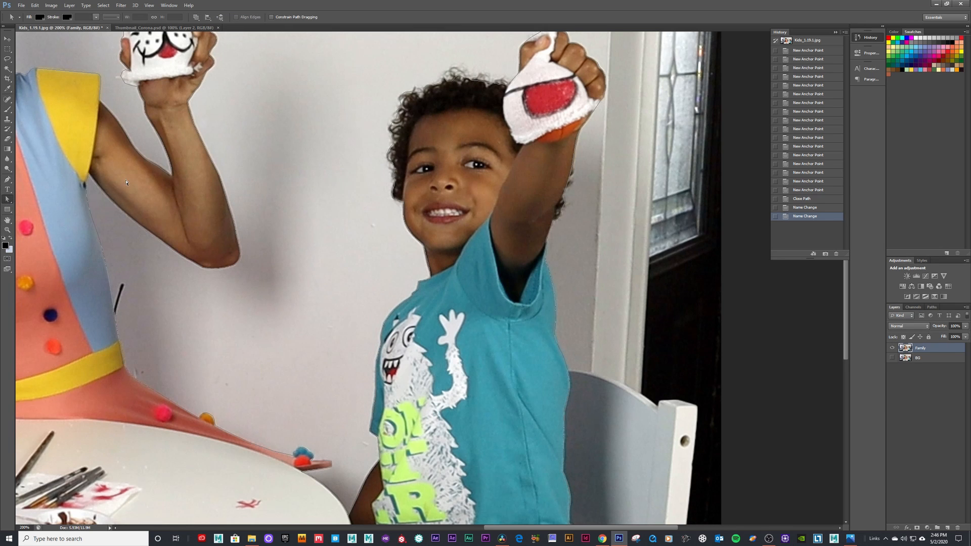
pyautogui.rightClick(170, 175)
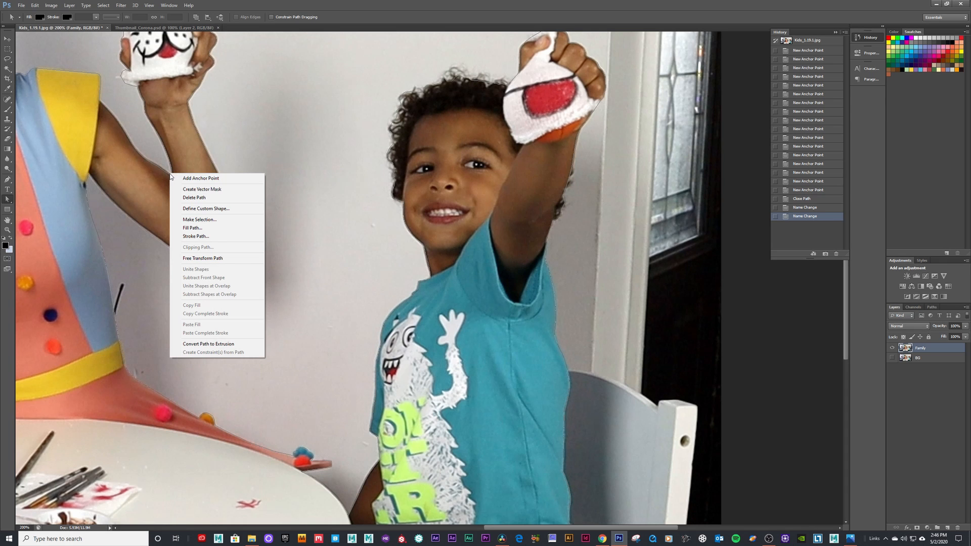
pyautogui.rightClick(202, 147)
pyautogui.rightClick(339, 103)
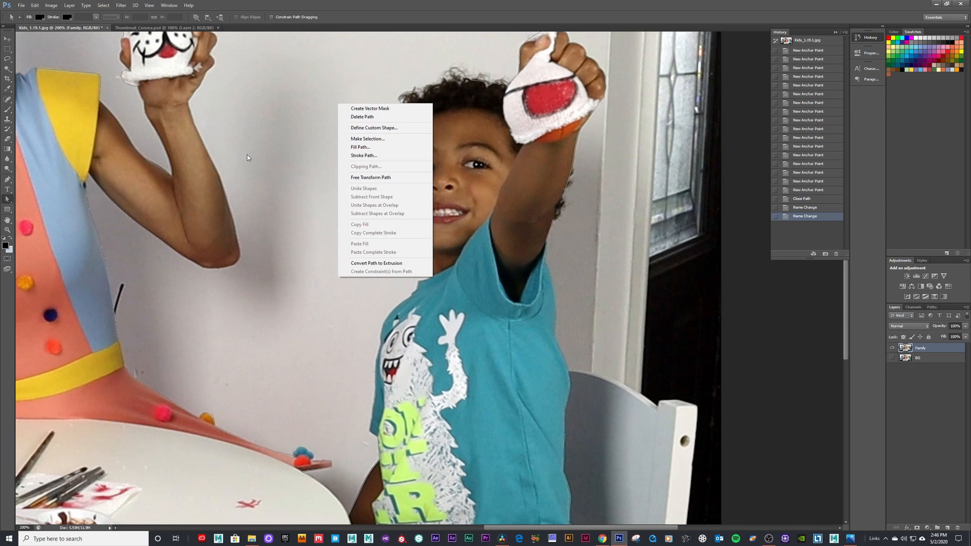
pyautogui.rightClick(278, 154)
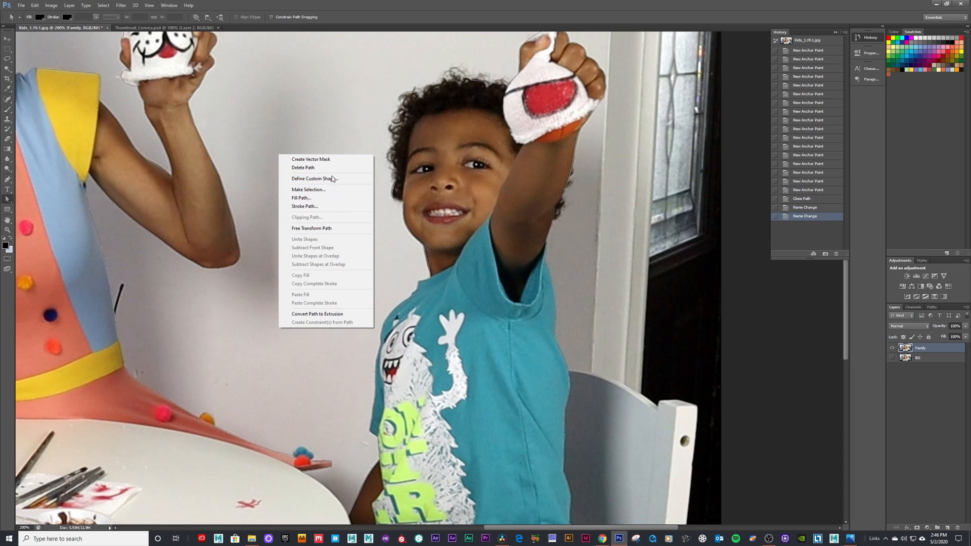
pyautogui.click(327, 190)
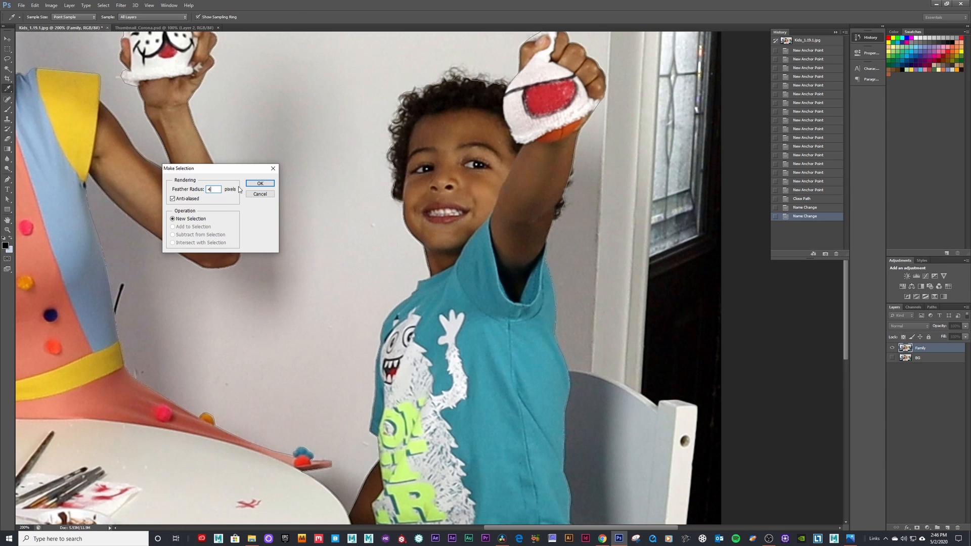
pyautogui.press('Return')
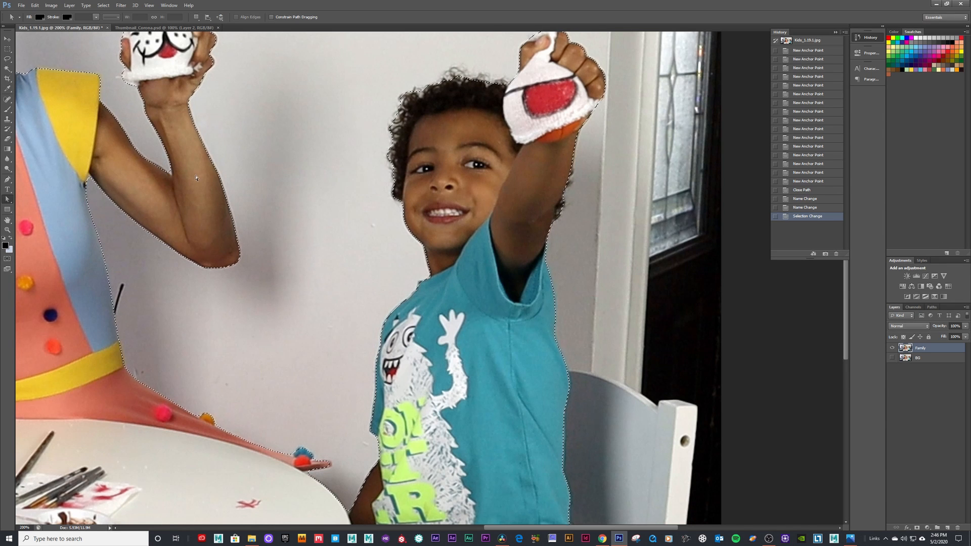
pyautogui.hotkey('ctrl', 'z')
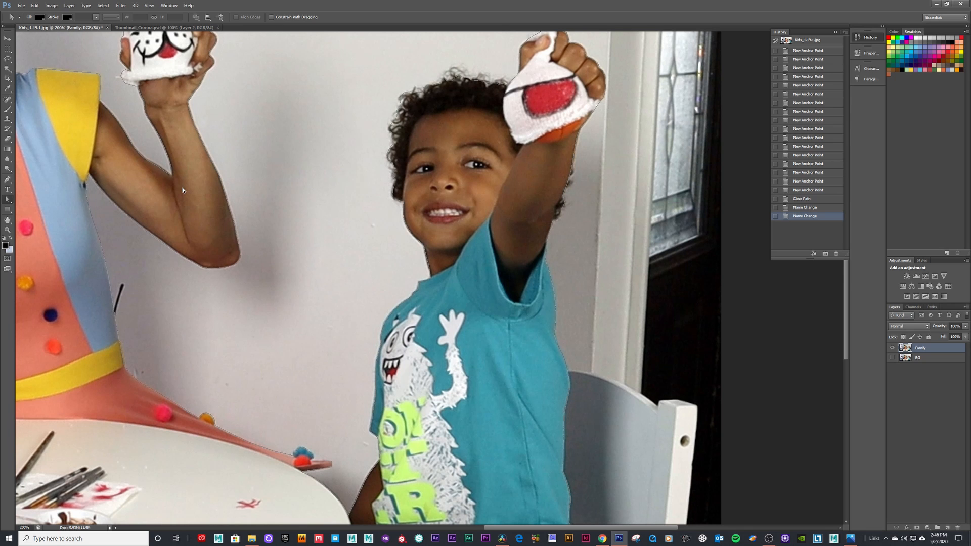
# Convert the closed path into a new anti-aliased selection with a feather radius of 0 pixels
pyautogui.rightClick(171, 171)
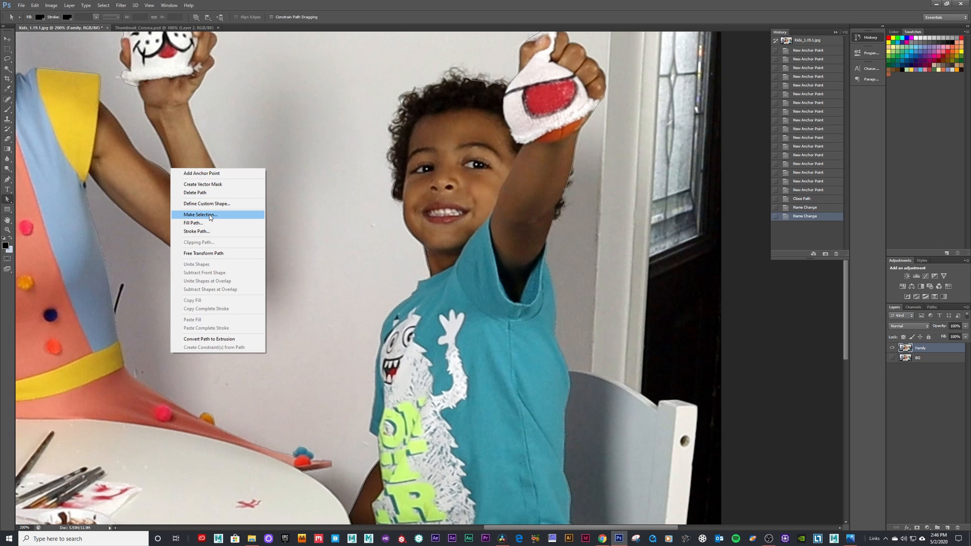
pyautogui.click(210, 217)
pyautogui.write('0')
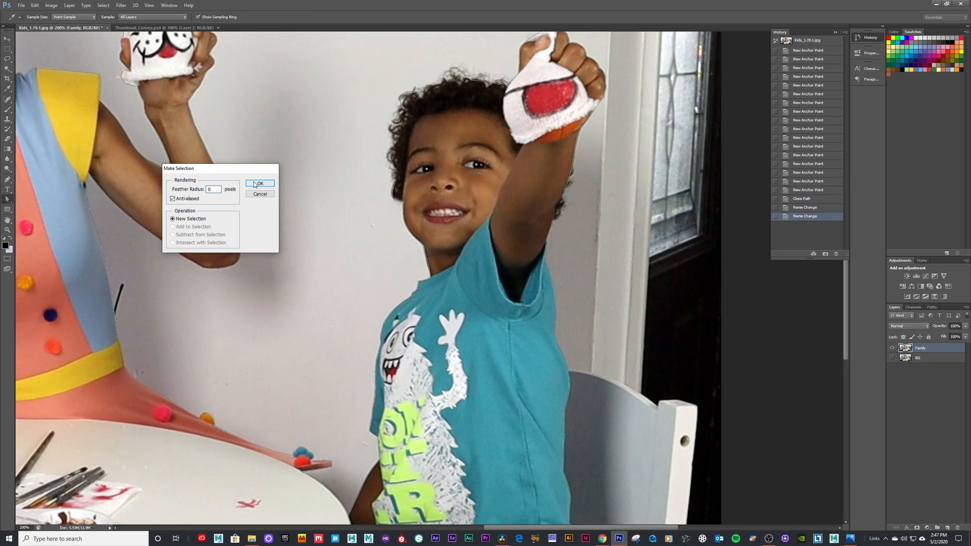
pyautogui.click(260, 183)
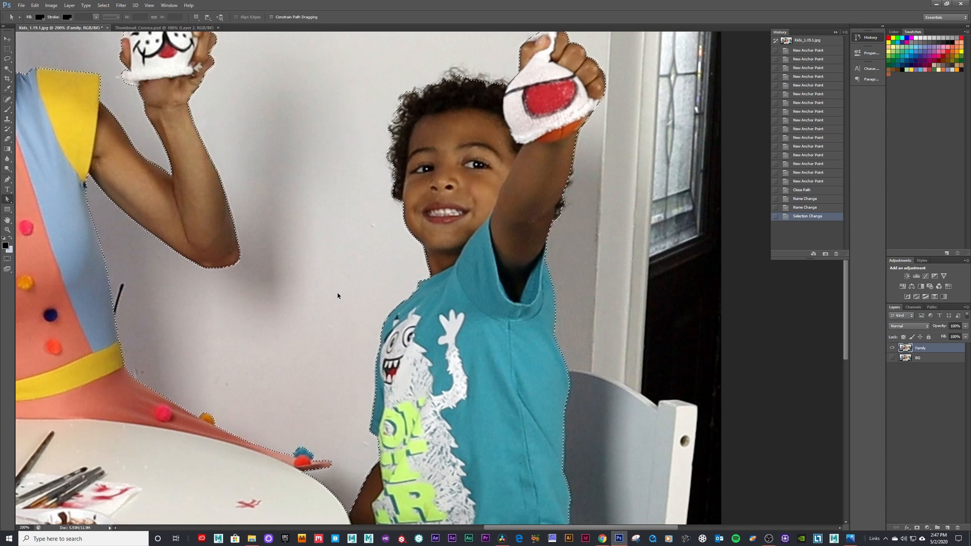
# Hide the Family layer, show the BG layer, and delete the selected figures and table from BG
pyautogui.hotkey('ctrl', '-')
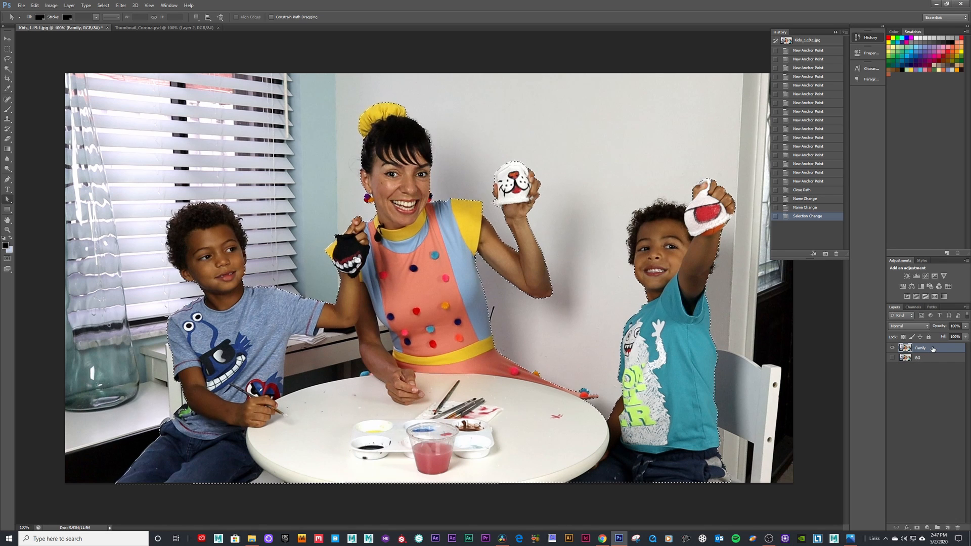
pyautogui.click(893, 349)
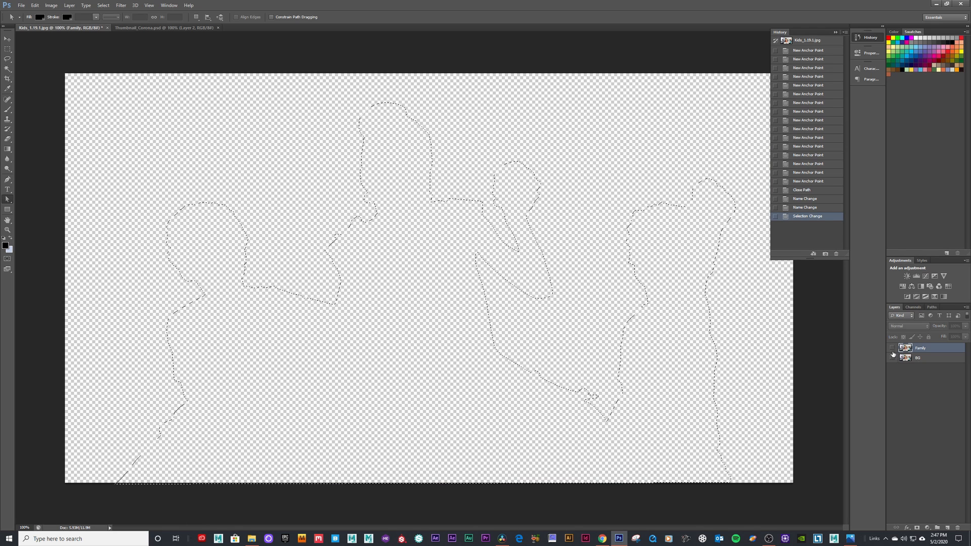
pyautogui.click(893, 359)
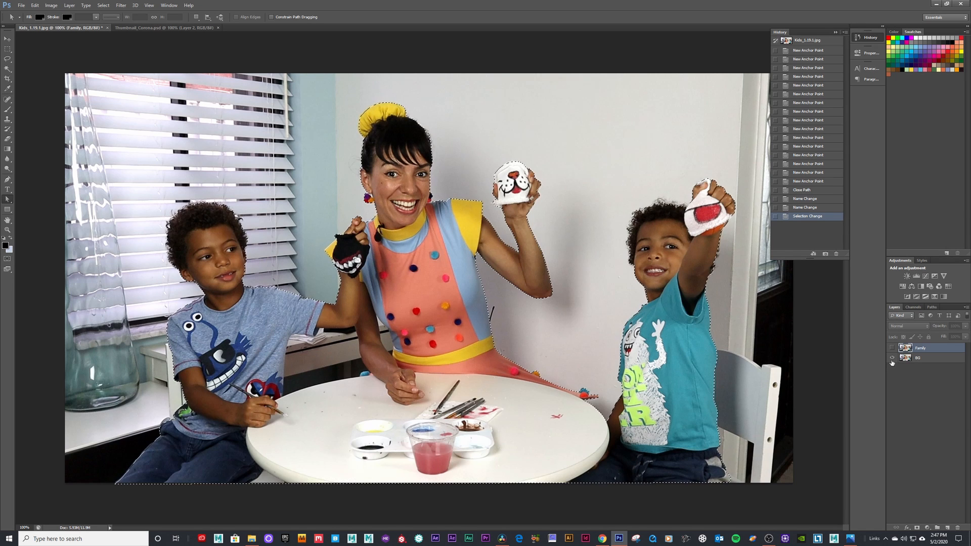
pyautogui.click(925, 359)
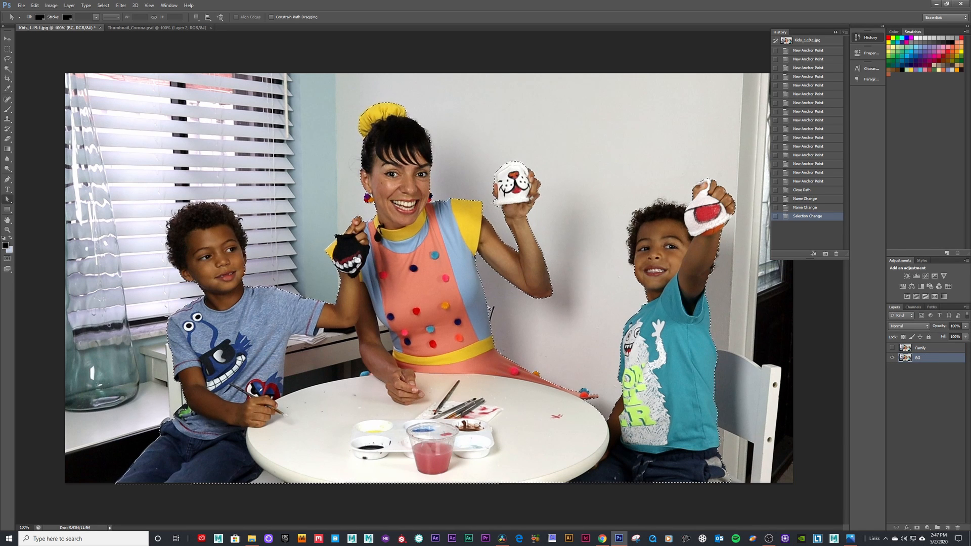
pyautogui.press('Delete')
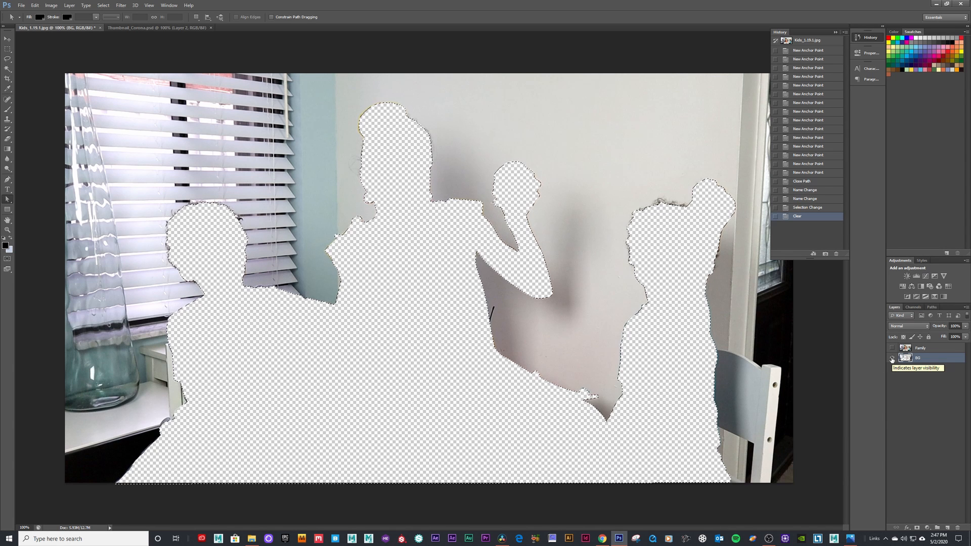
# Show only the Family layer, invert the selection, and delete the background around the figures from it
pyautogui.click(892, 359)
pyautogui.click(932, 350)
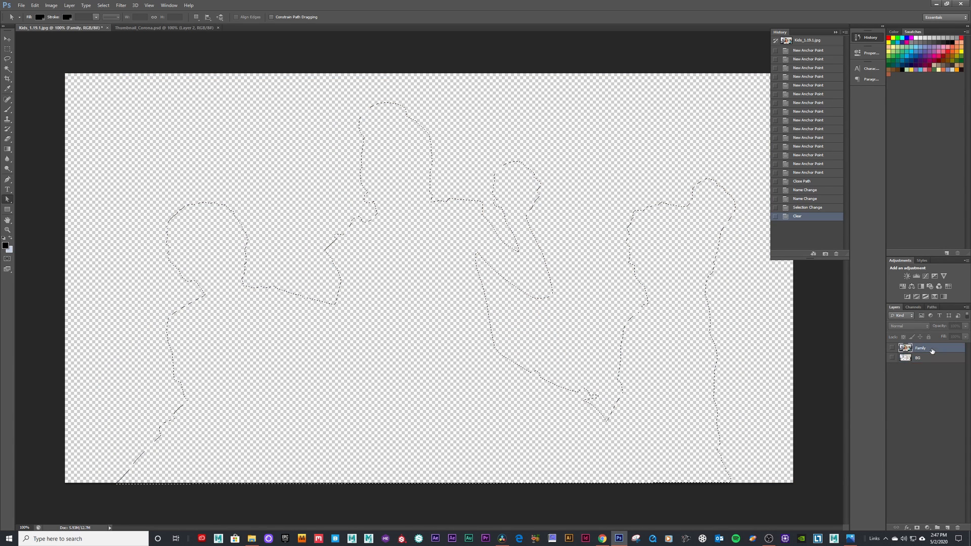
pyautogui.click(892, 349)
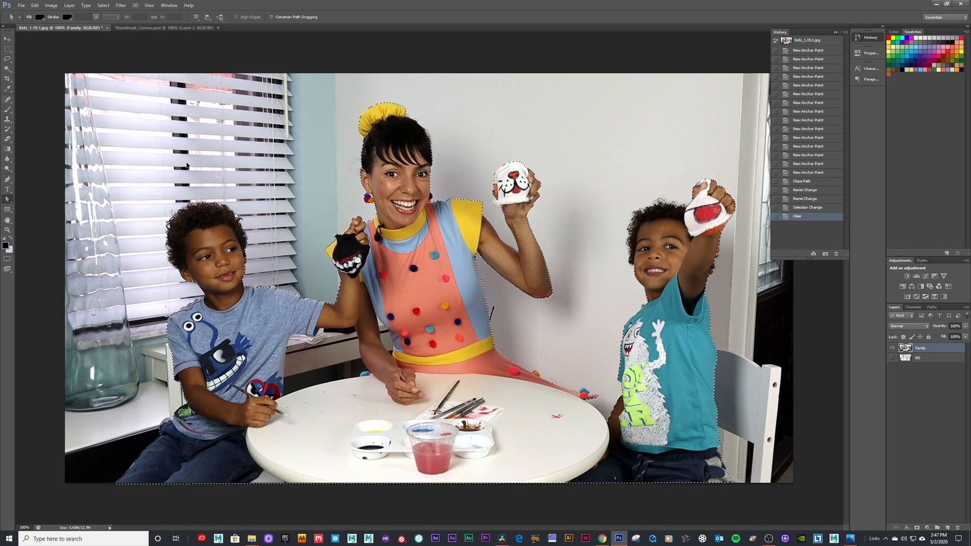
pyautogui.hotkey('ctrl', 'shift', 'i')
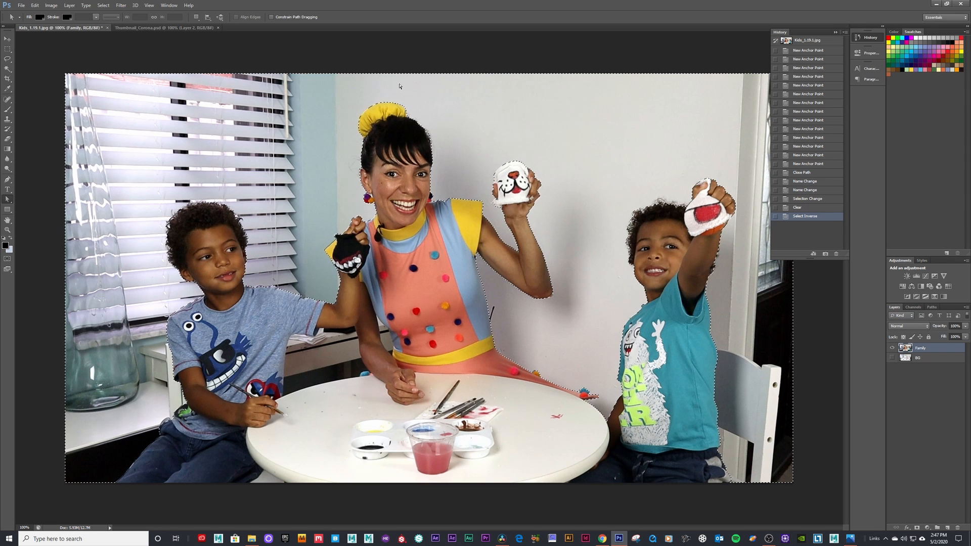
pyautogui.press('Delete')
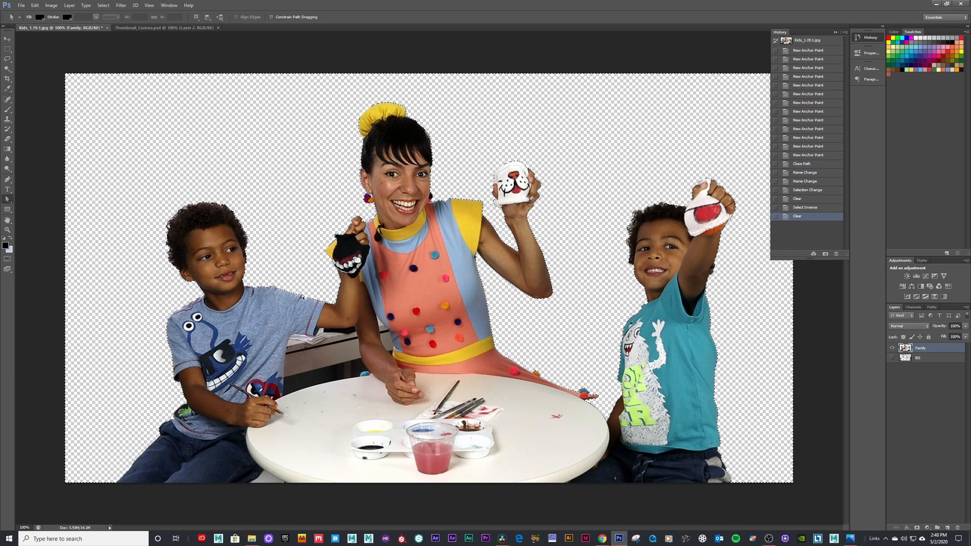
# Invert the selection back to the figures and look at the coloured outlines in Thumbnail_Corona.psd for comparison
pyautogui.rightClick(336, 282)
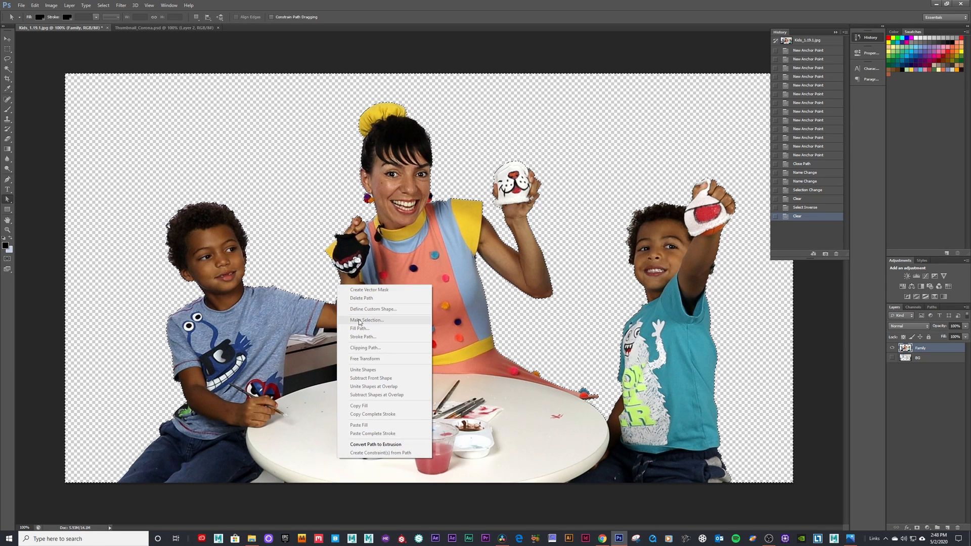
pyautogui.click(317, 306)
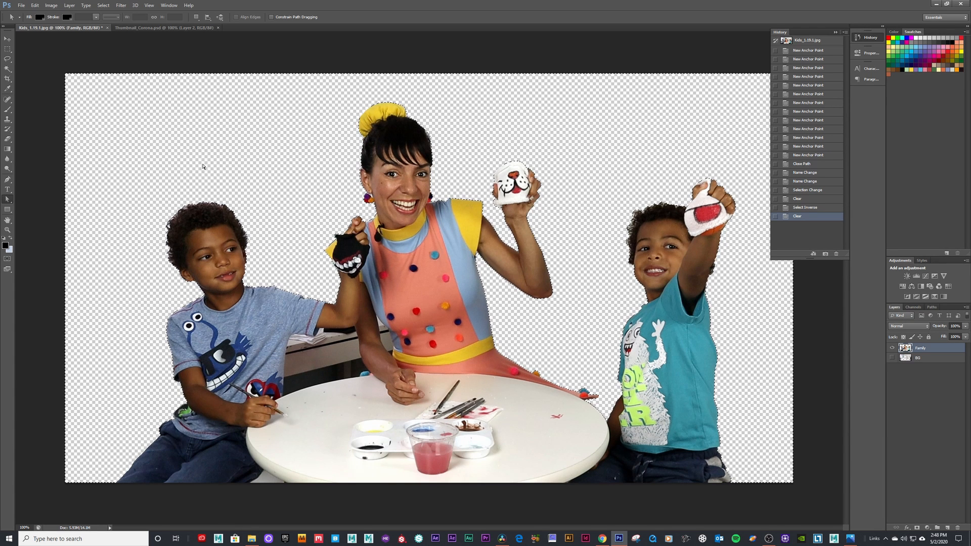
pyautogui.hotkey('ctrl', 'shift', 'i')
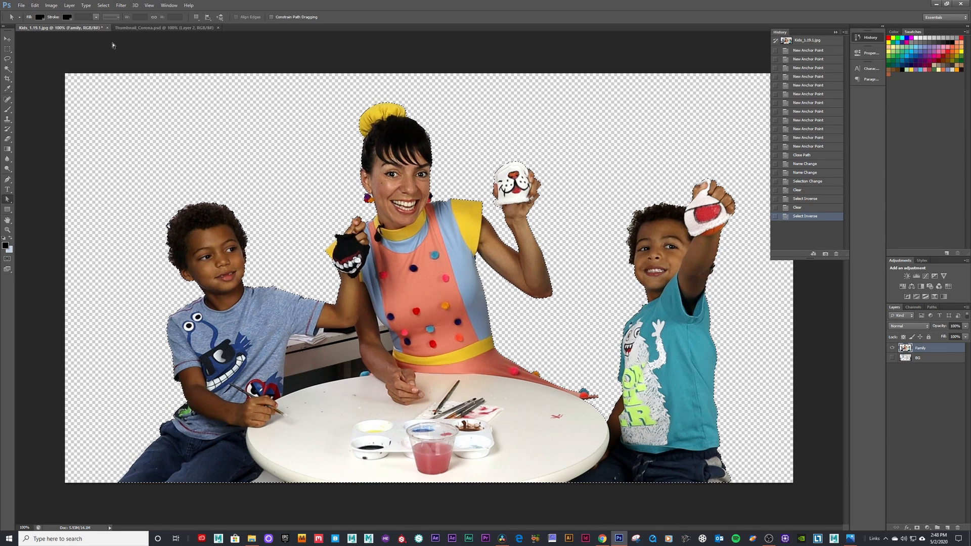
pyautogui.click(162, 28)
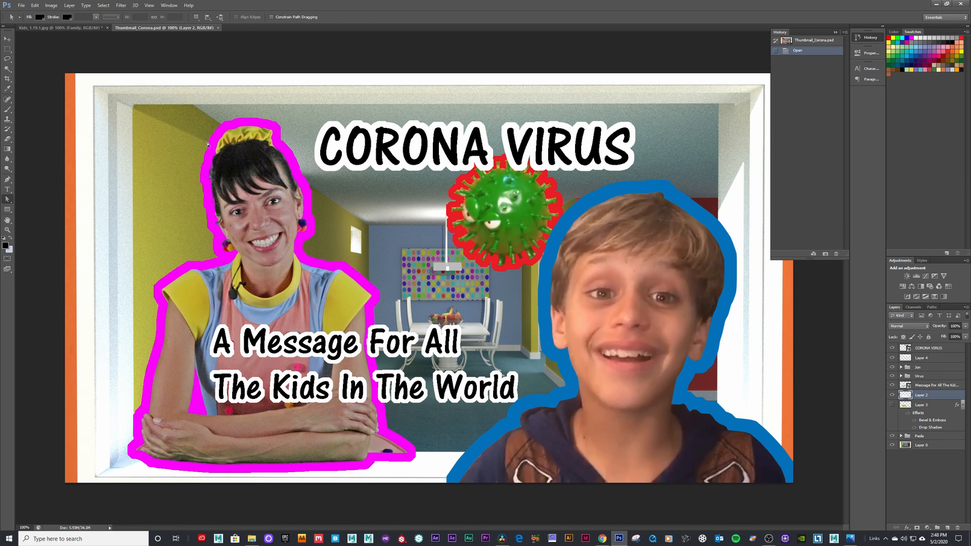
pyautogui.click(75, 28)
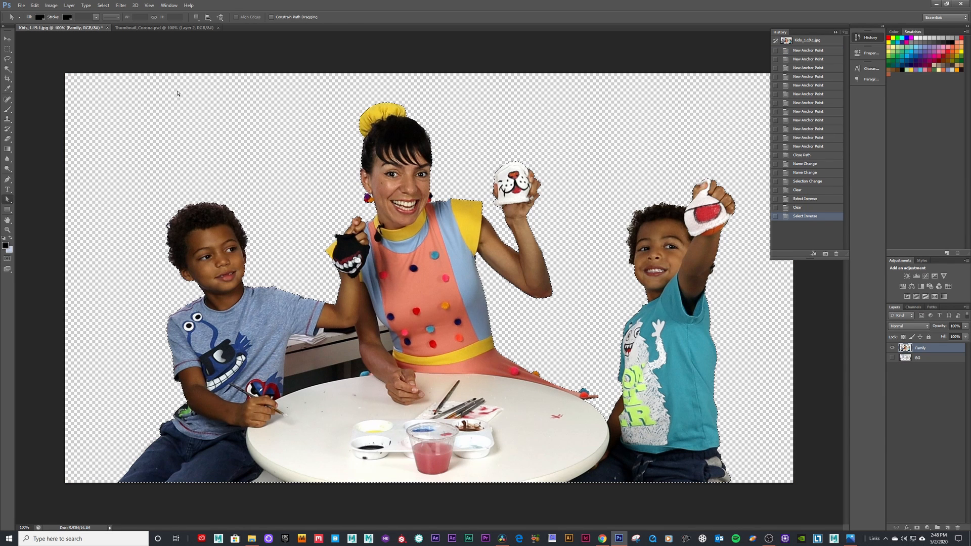
# Expand the selection outward around the figures and check its edge close up and on the whole photo
pyautogui.click(103, 5)
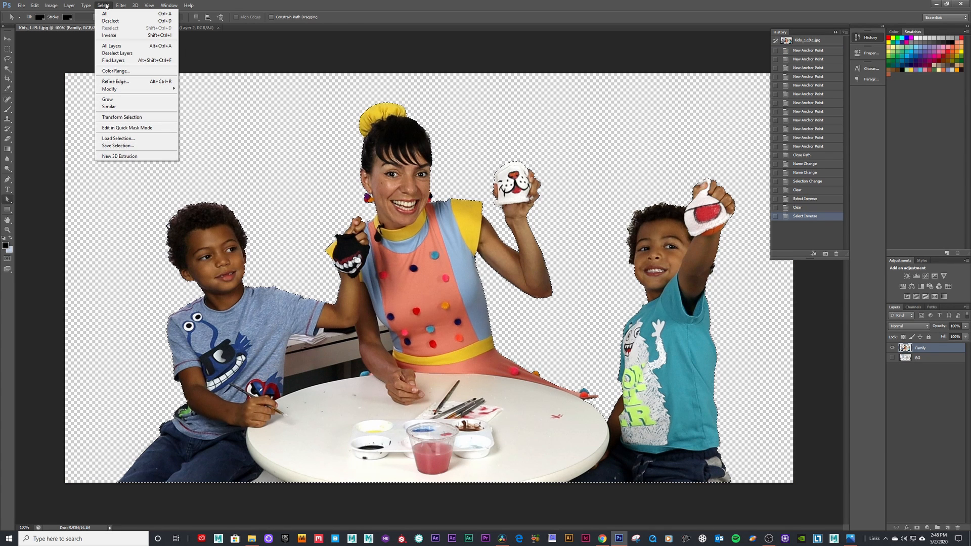
pyautogui.moveTo(127, 92)
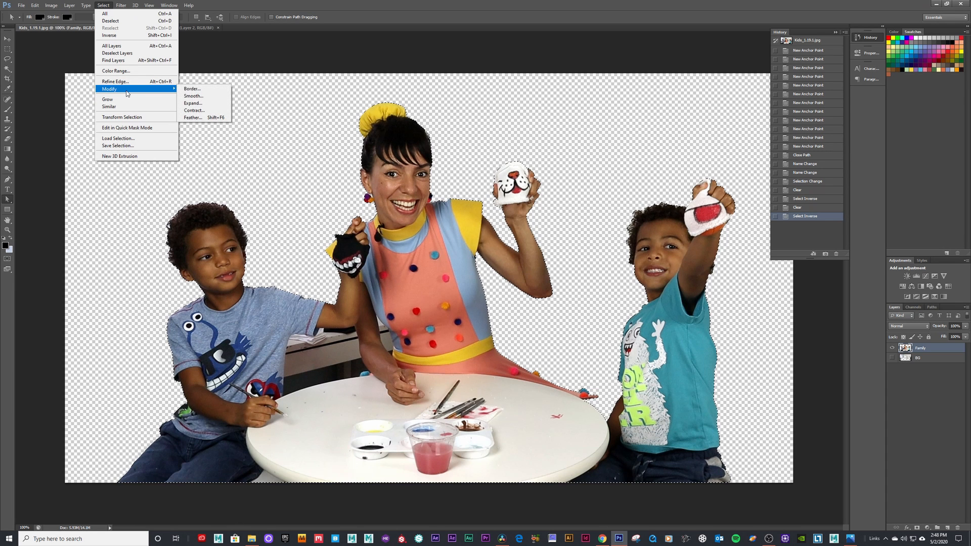
pyautogui.click(201, 104)
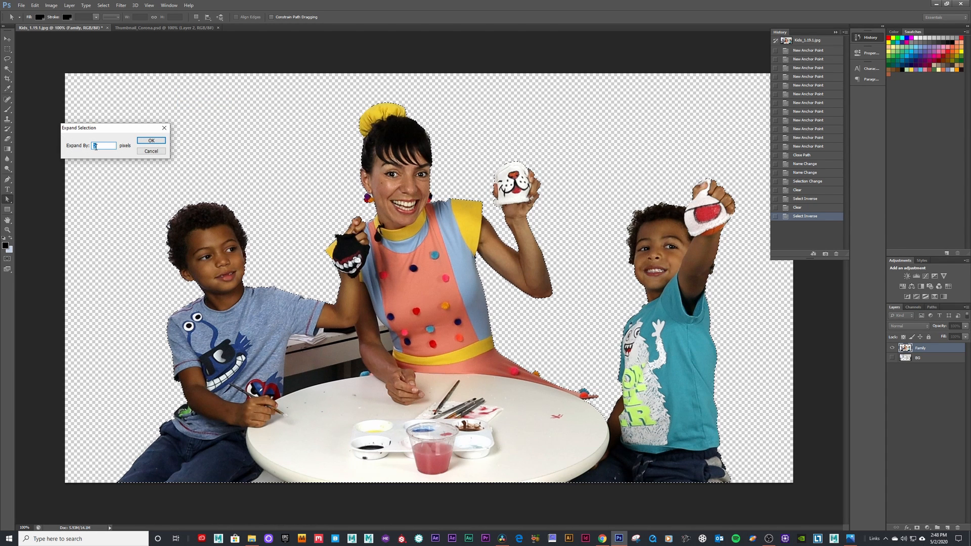
pyautogui.click(150, 141)
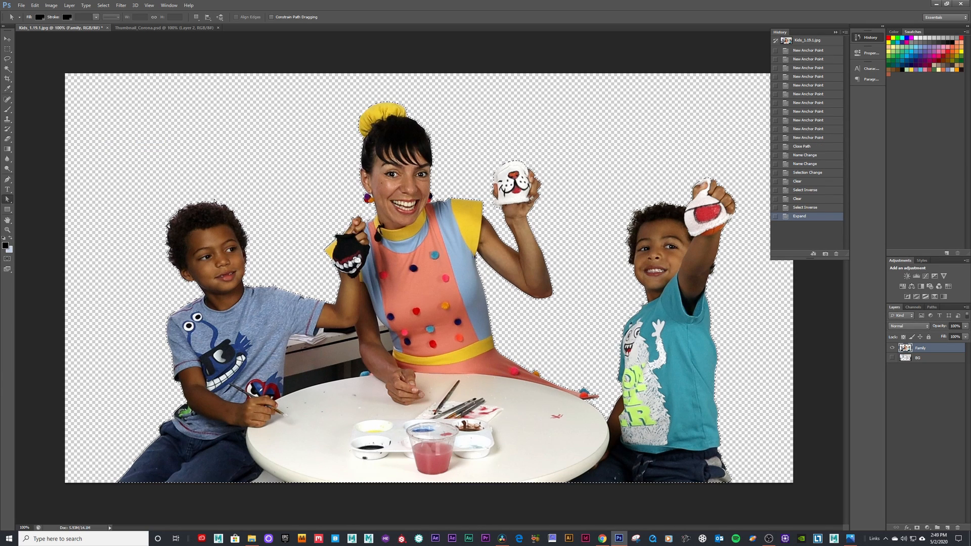
pyautogui.hotkey('ctrl', '+')
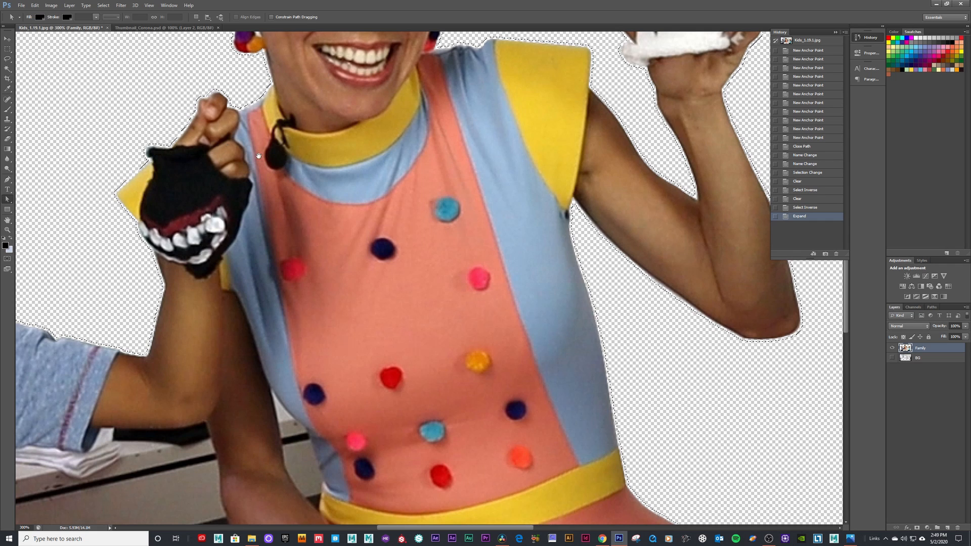
pyautogui.moveTo(255, 154); pyautogui.dragTo(347, 154)
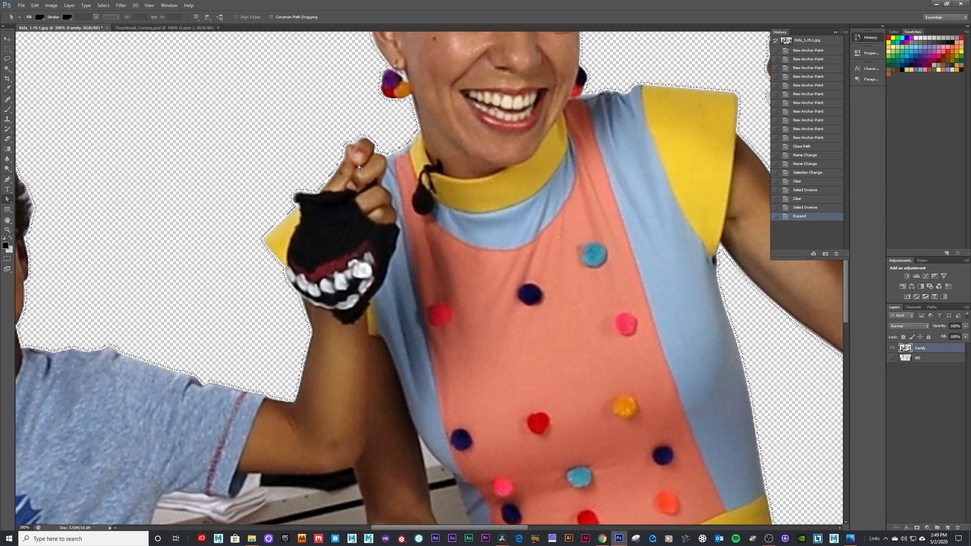
pyautogui.hotkey('ctrl', '0')
pyautogui.hotkey('ctrl', '0')
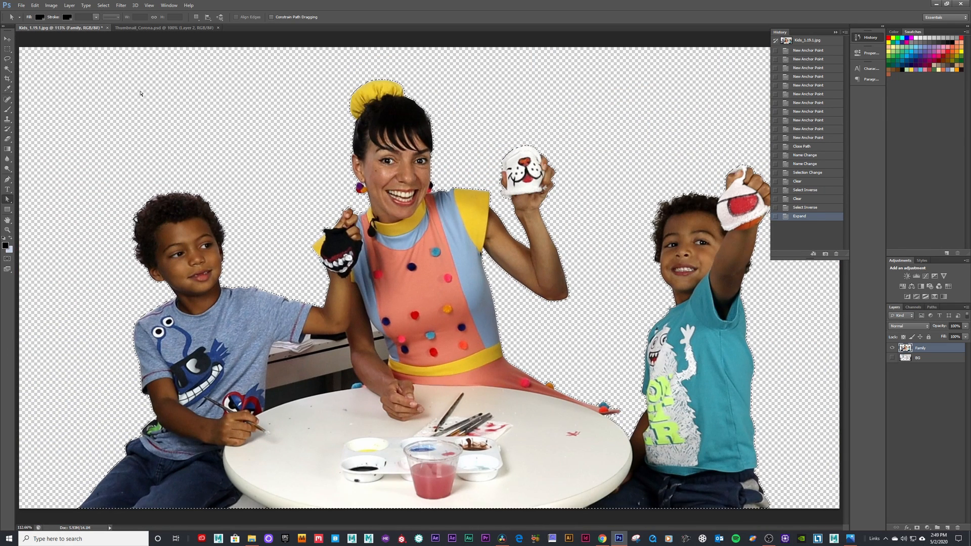
# Expand the selection around the figures by 10 pixels
pyautogui.click(103, 5)
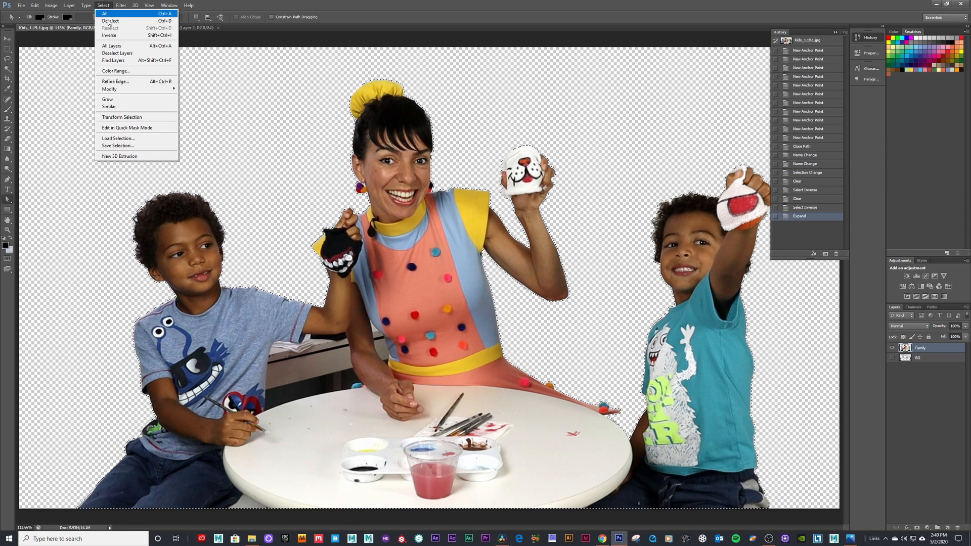
pyautogui.moveTo(144, 89)
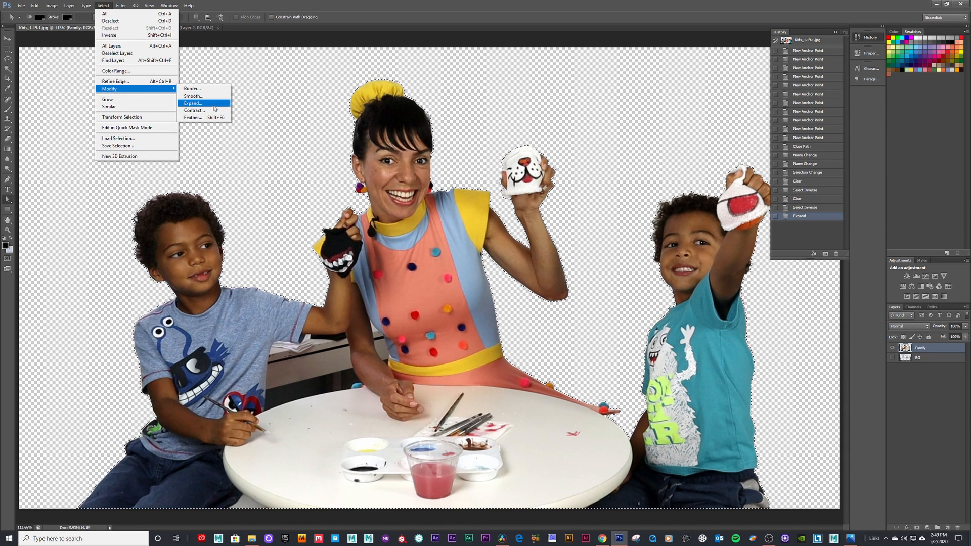
pyautogui.click(214, 108)
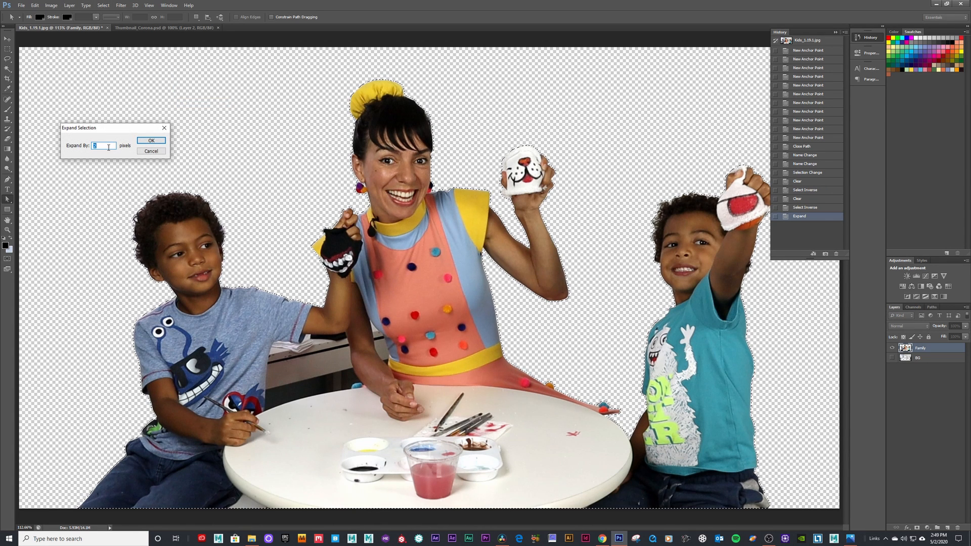
pyautogui.write('10')
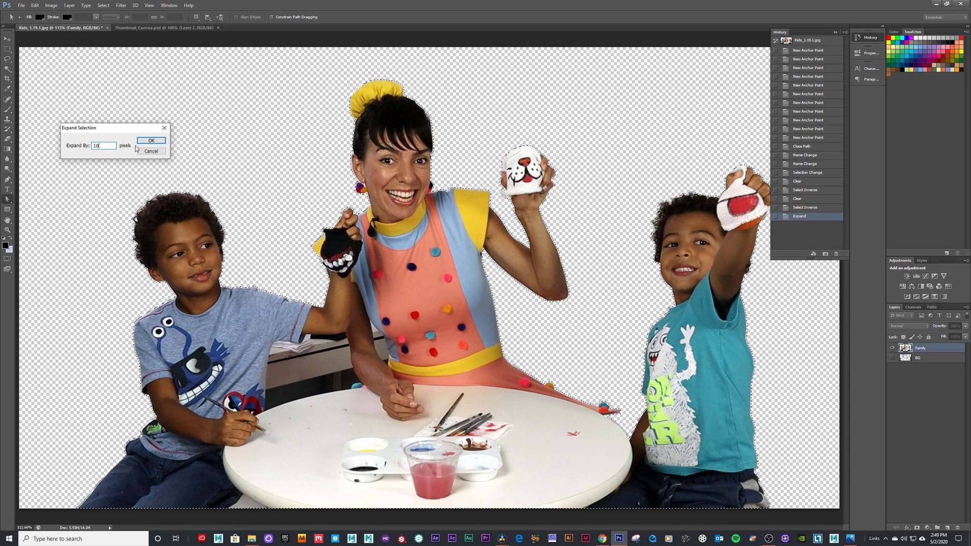
pyautogui.click(150, 140)
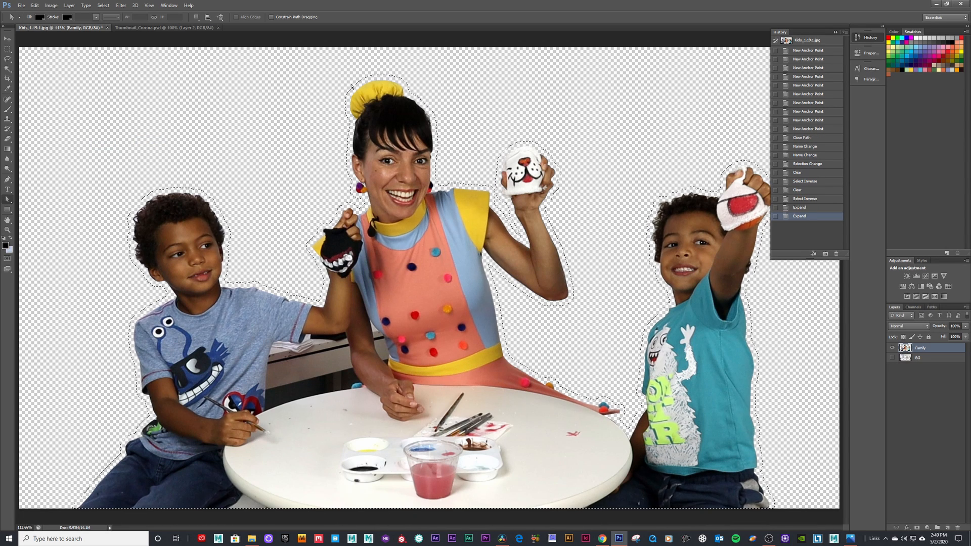
# Compare with the outline thickness in Thumbnail_Corona.psd and expand the figures' selection by another 10 pixels
pyautogui.click(187, 29)
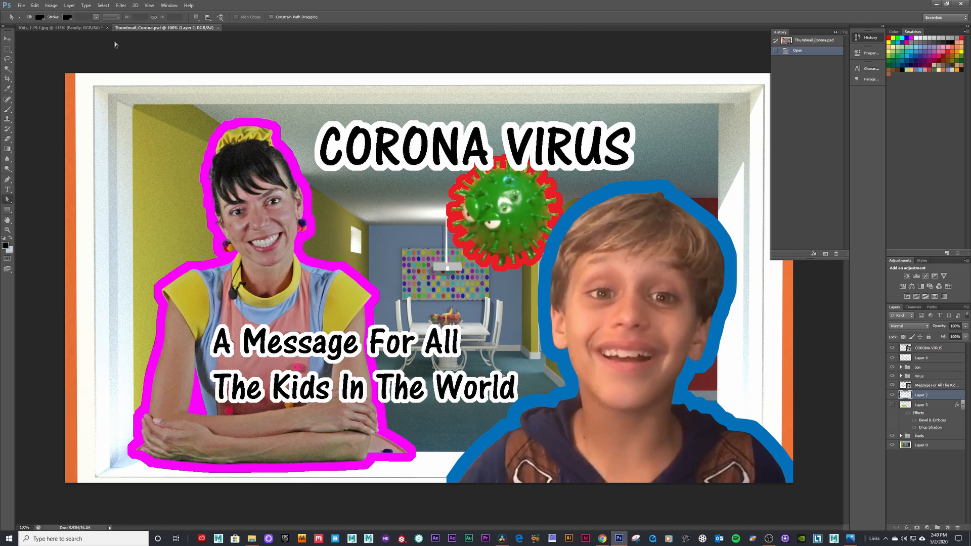
pyautogui.click(74, 29)
pyautogui.click(87, 6)
pyautogui.moveTo(103, 6)
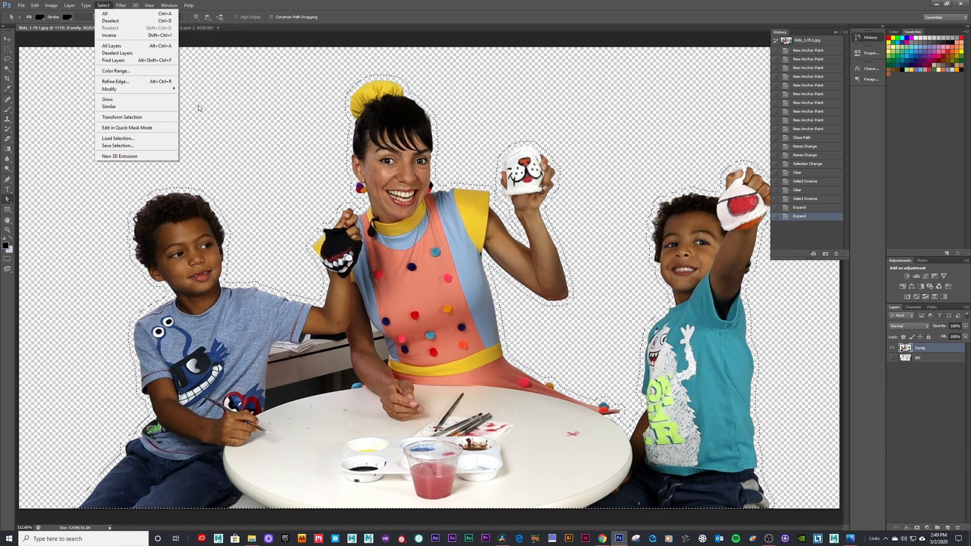
pyautogui.moveTo(162, 89)
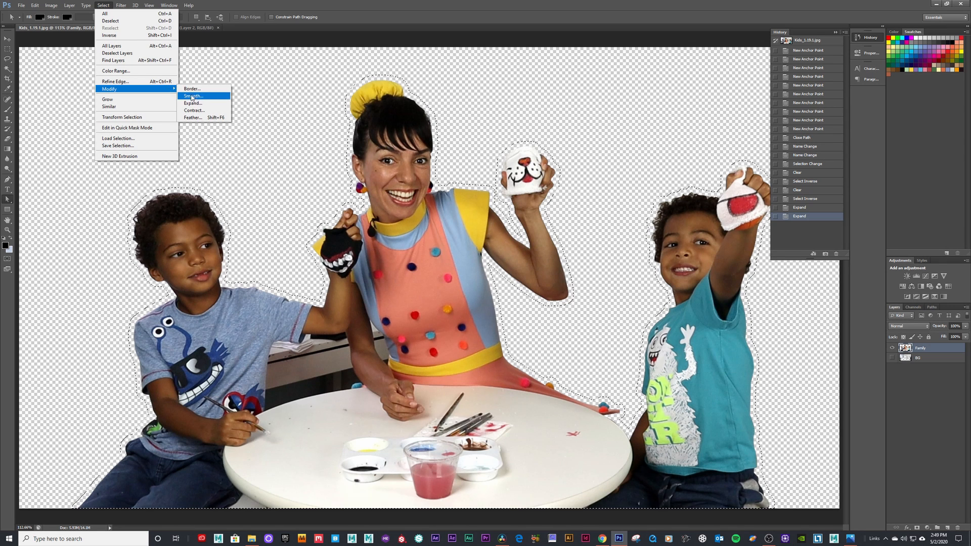
pyautogui.click(193, 103)
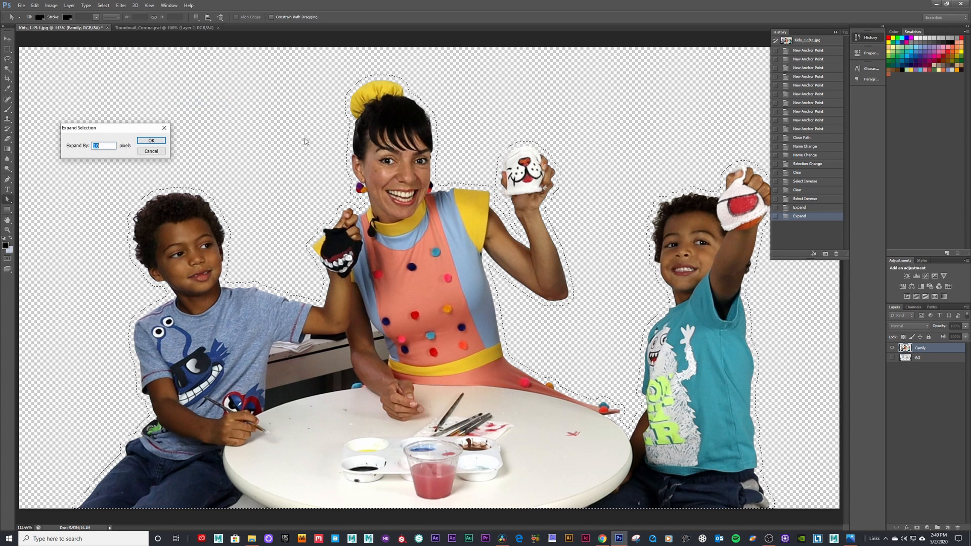
pyautogui.click(110, 145)
pyautogui.click(151, 141)
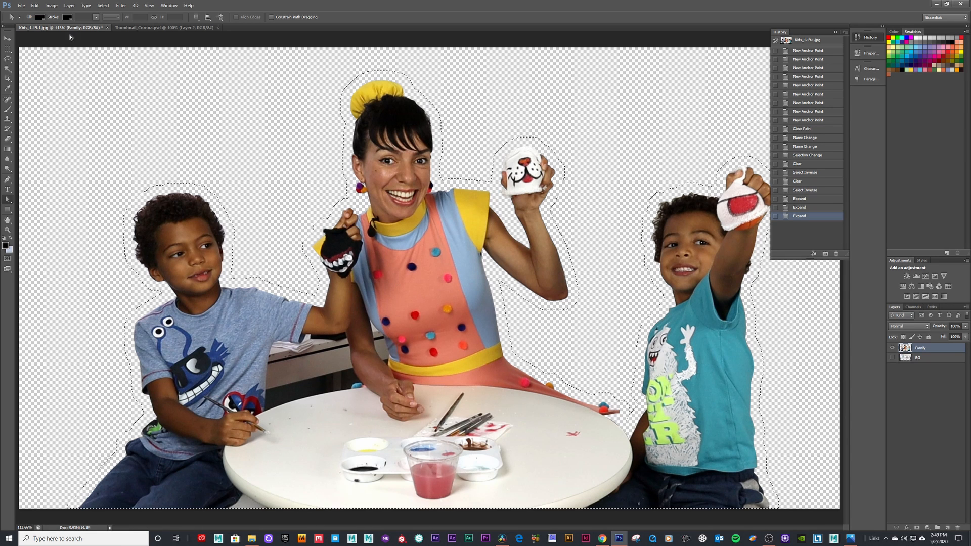
# Try expanding the figures' selection by 5 more pixels and undo that expansion
pyautogui.click(103, 5)
pyautogui.moveTo(135, 93)
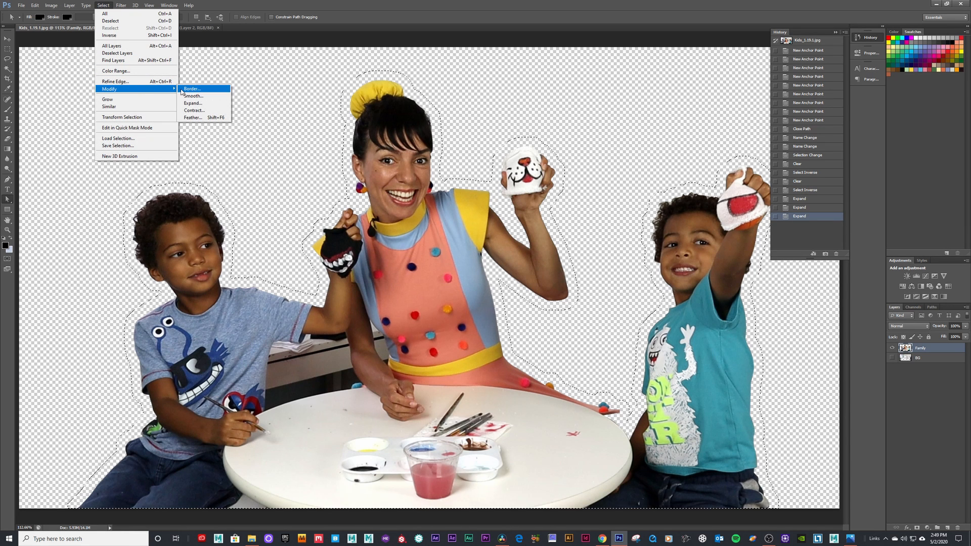
pyautogui.click(198, 103)
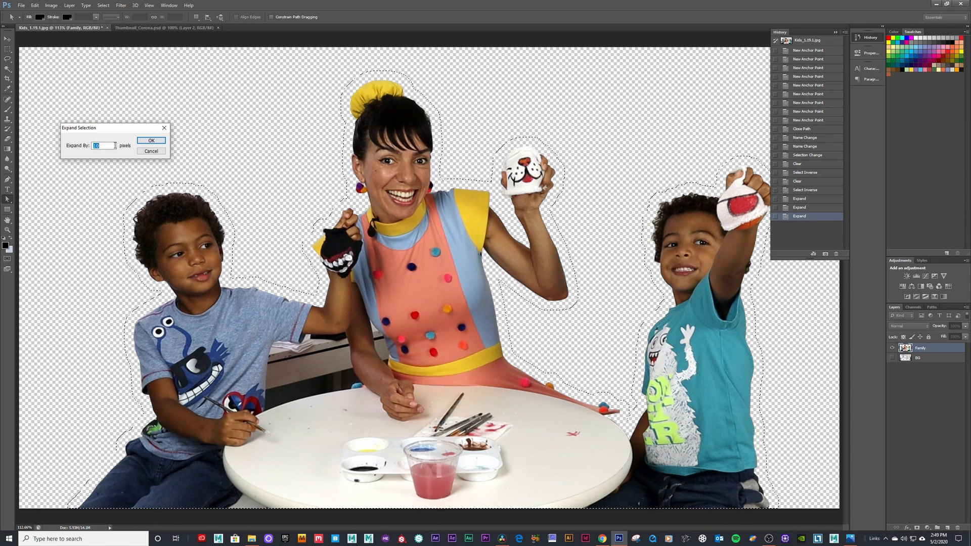
pyautogui.write('5')
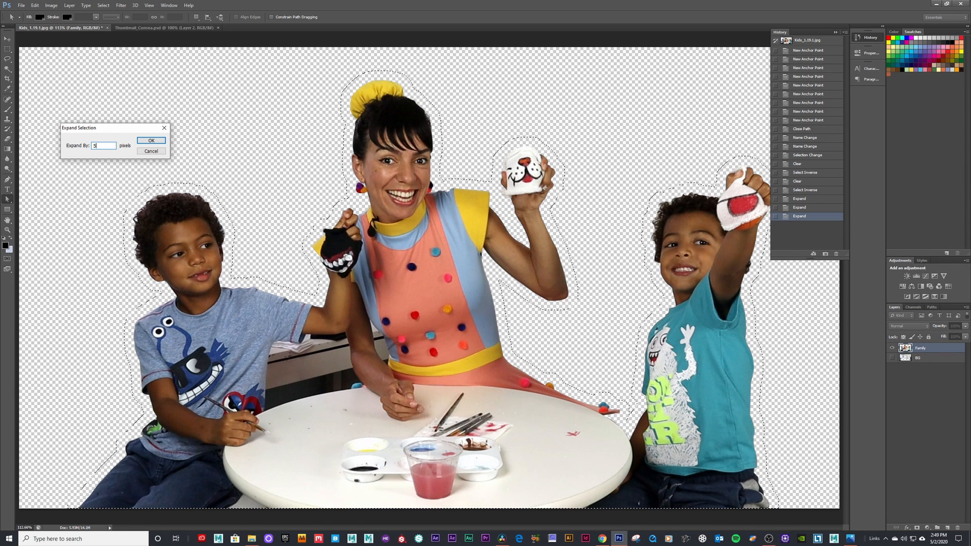
pyautogui.click(152, 142)
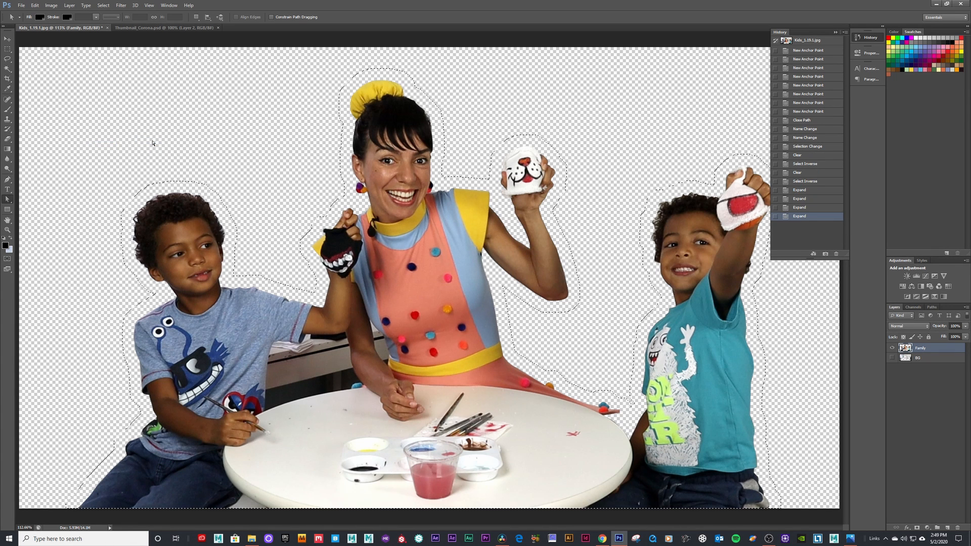
pyautogui.click(102, 5)
pyautogui.click(102, 5)
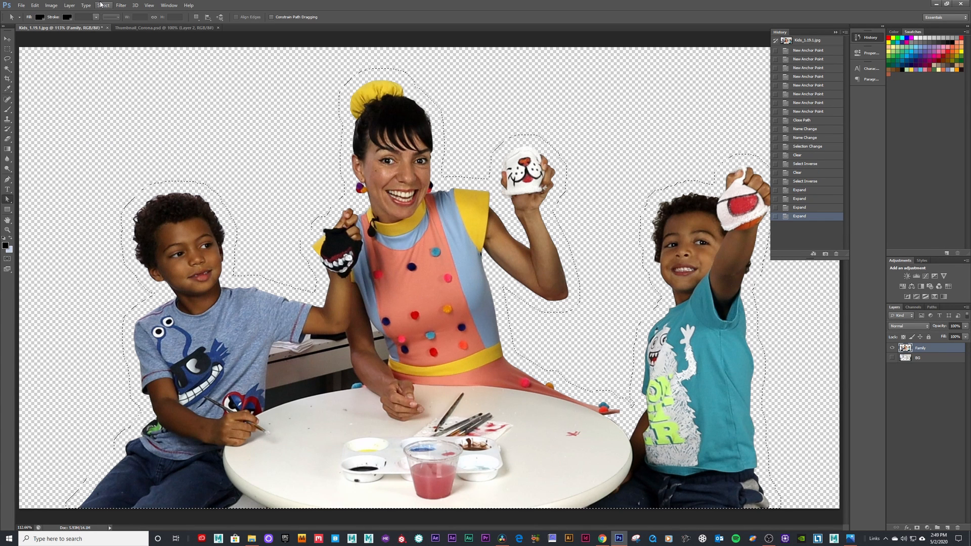
pyautogui.hotkey('ctrl', 'z')
# Contract the selection around the figures by 5 pixels
pyautogui.click(102, 6)
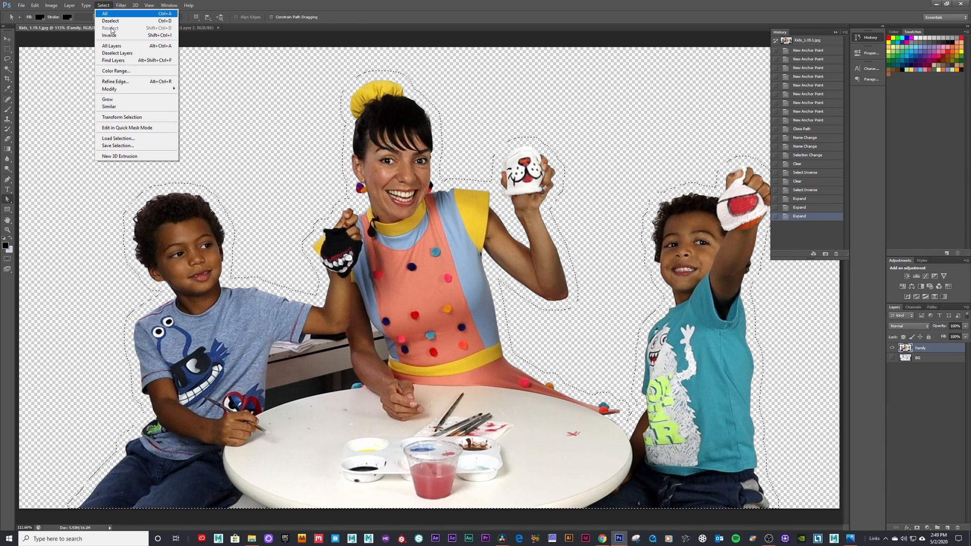
pyautogui.moveTo(136, 93)
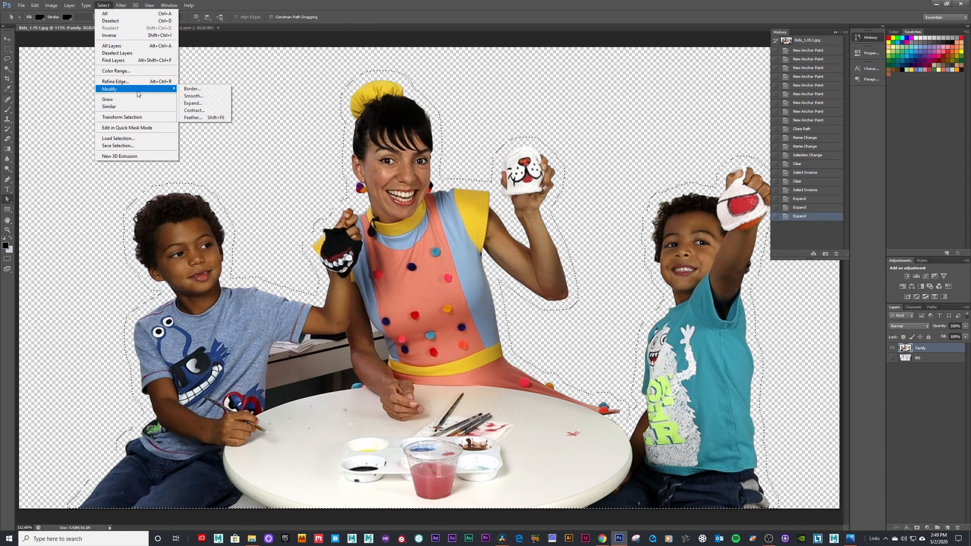
pyautogui.click(208, 110)
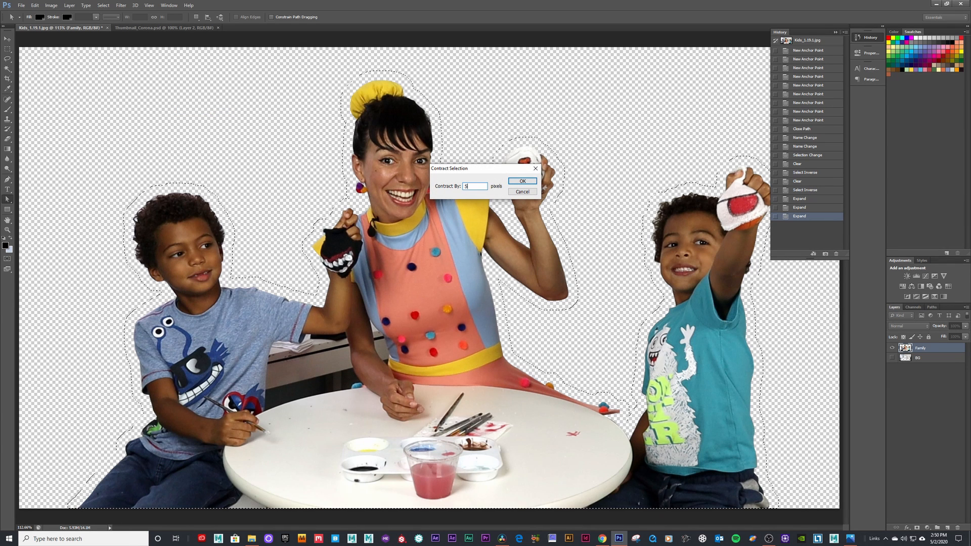
pyautogui.click(522, 181)
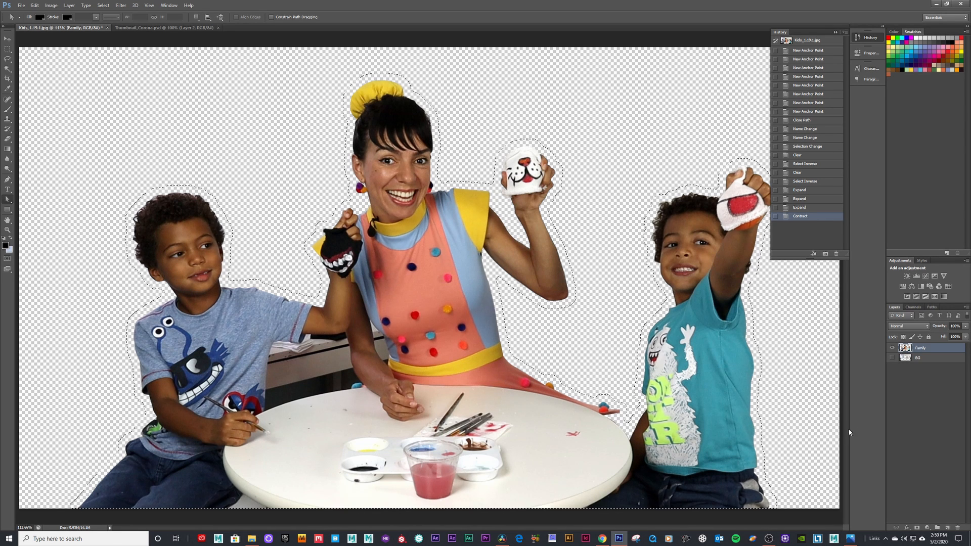
# Create a new layer named Color and place it between the Family and BG layers
pyautogui.click(948, 529)
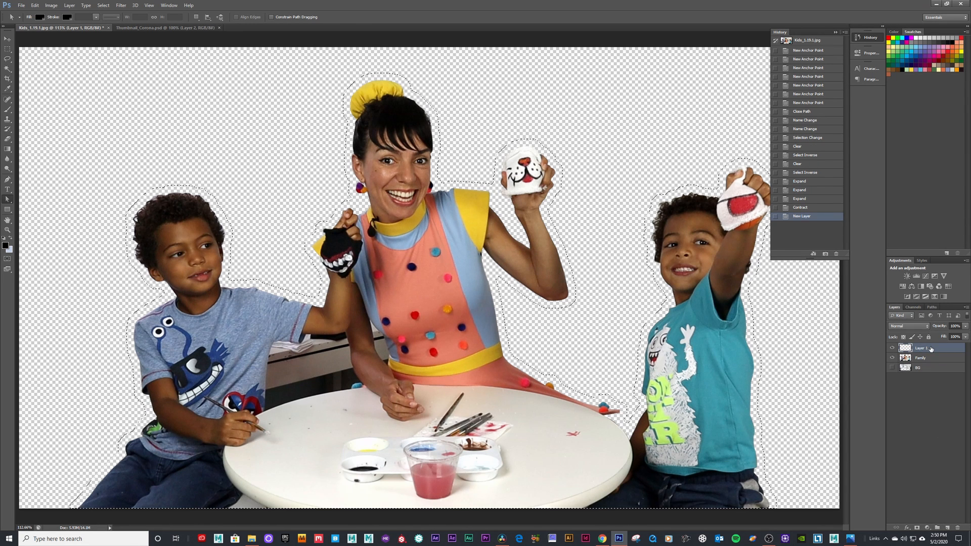
pyautogui.click(69, 5)
pyautogui.moveTo(75, 17)
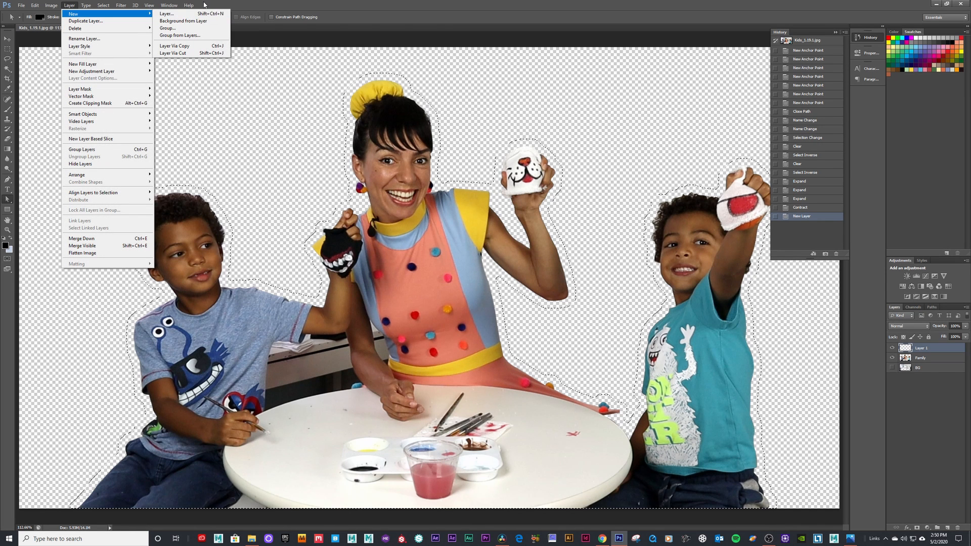
pyautogui.click(239, 40)
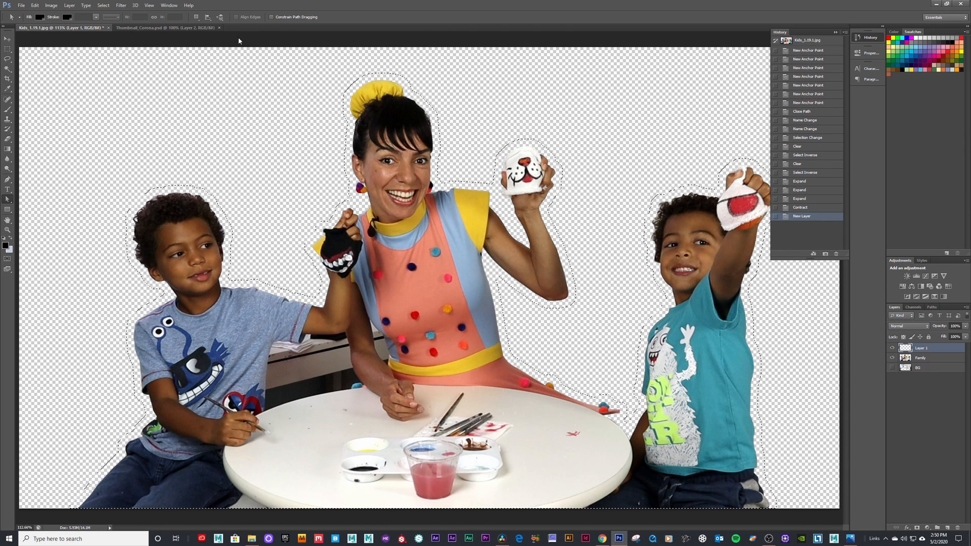
pyautogui.doubleClick(929, 348)
pyautogui.write('Color')
pyautogui.press('Return')
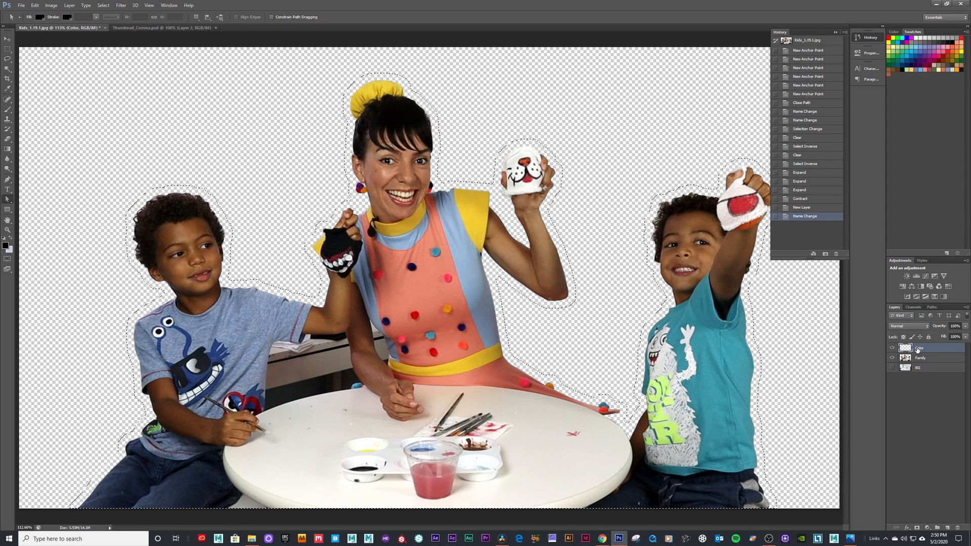
pyautogui.moveTo(941, 349); pyautogui.dragTo(928, 360)
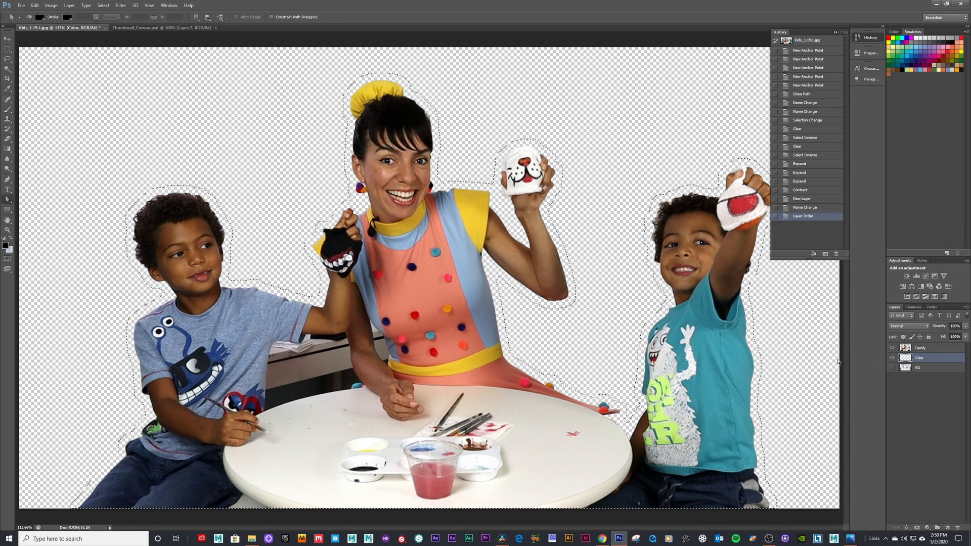
# Show the BG layer behind the figures and set the foreground colour to red
pyautogui.click(929, 45)
pyautogui.click(929, 47)
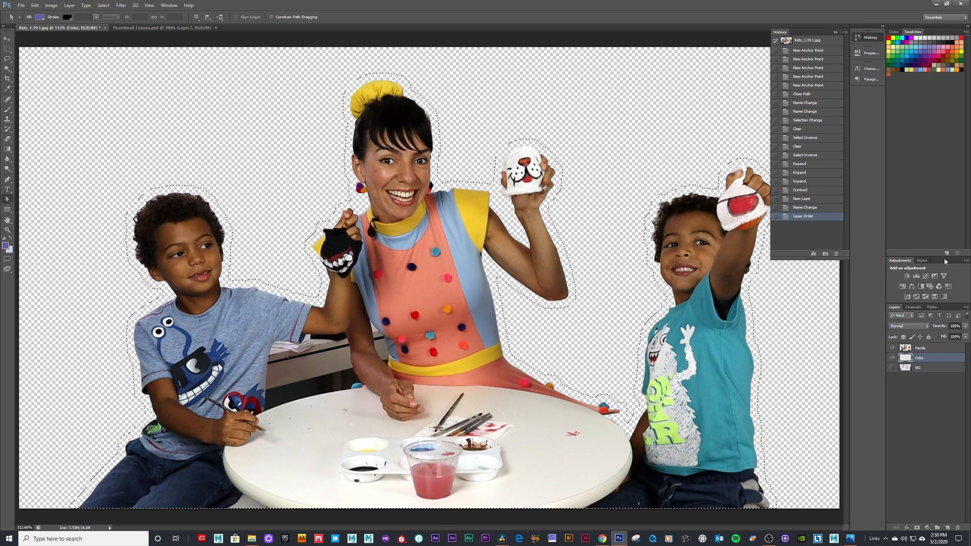
pyautogui.click(892, 368)
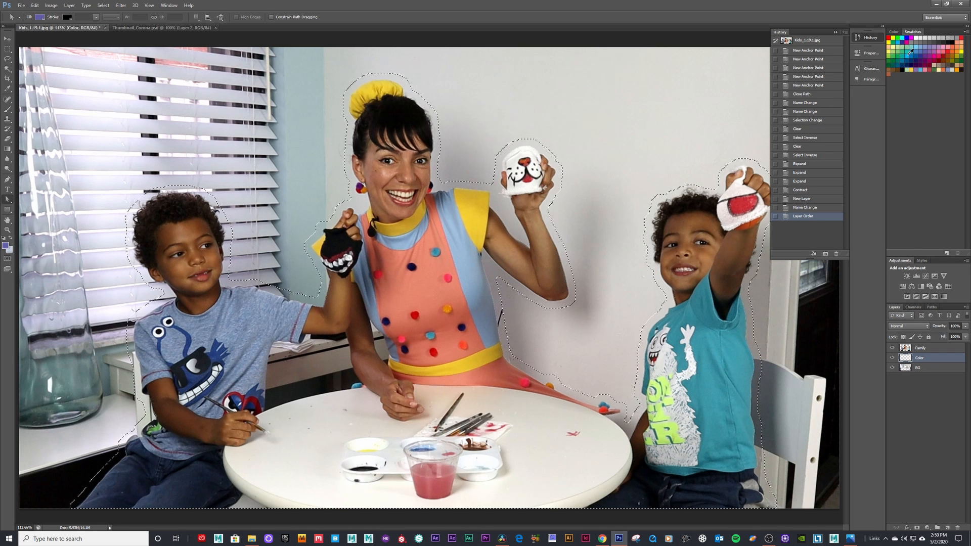
pyautogui.click(950, 48)
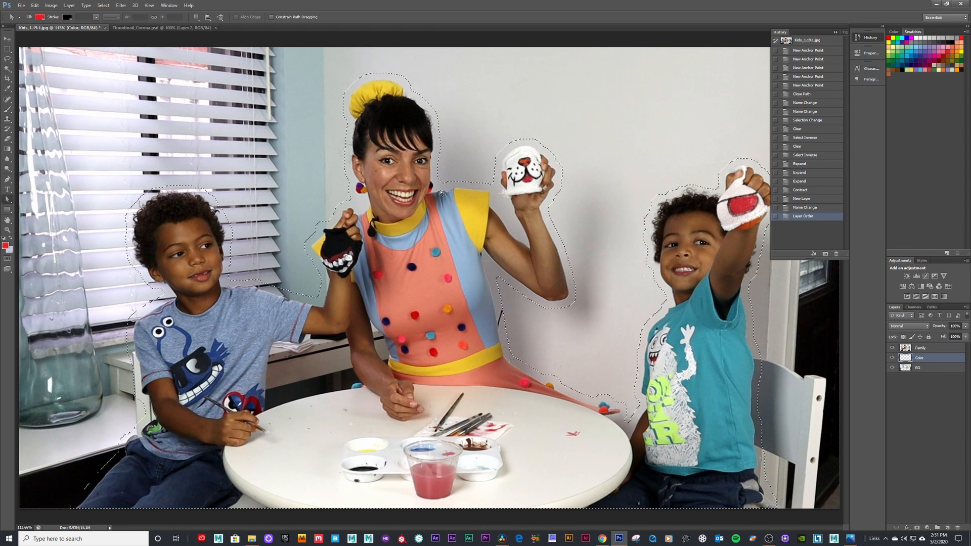
# Fill the expanded selection on the Color layer with red using the Paint Bucket tool
pyautogui.press('g')
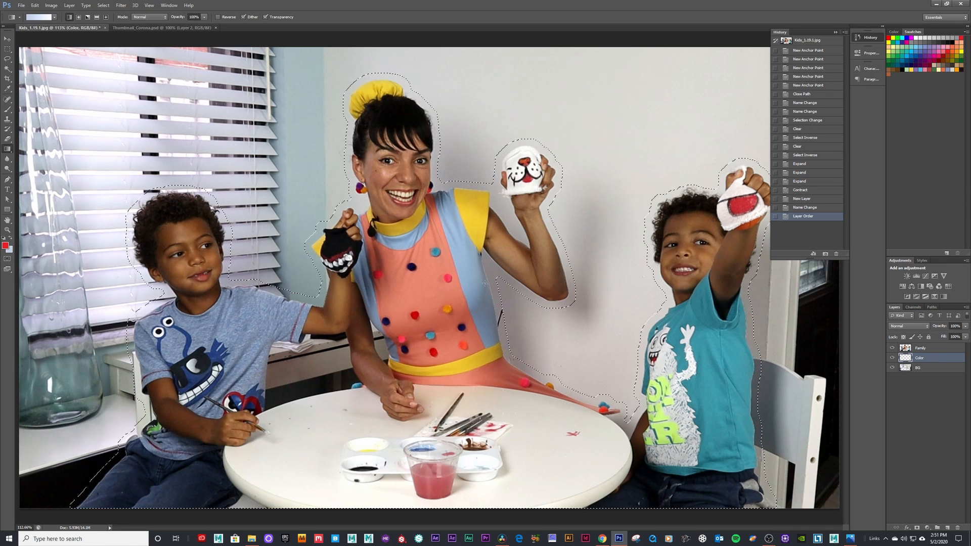
pyautogui.click(11, 154)
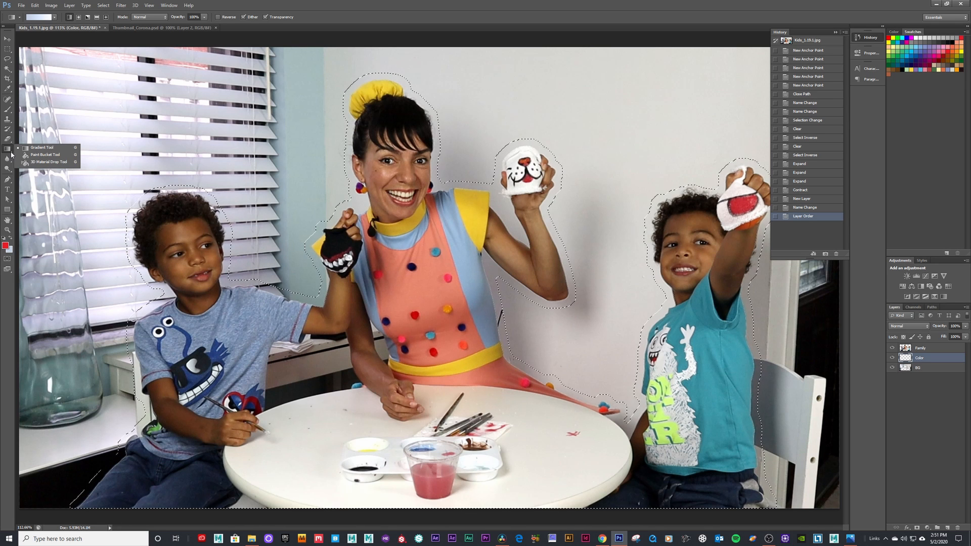
pyautogui.click(45, 156)
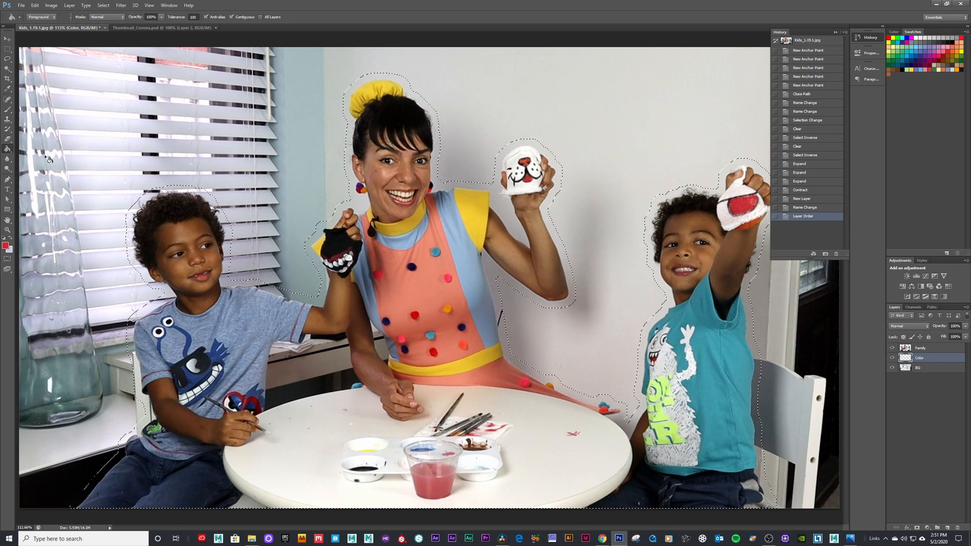
pyautogui.click(11, 153)
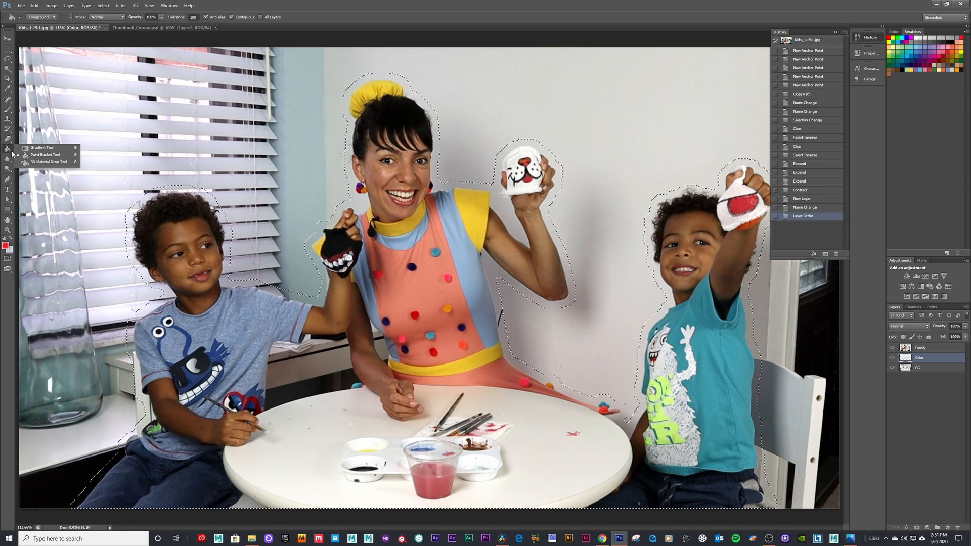
pyautogui.click(49, 155)
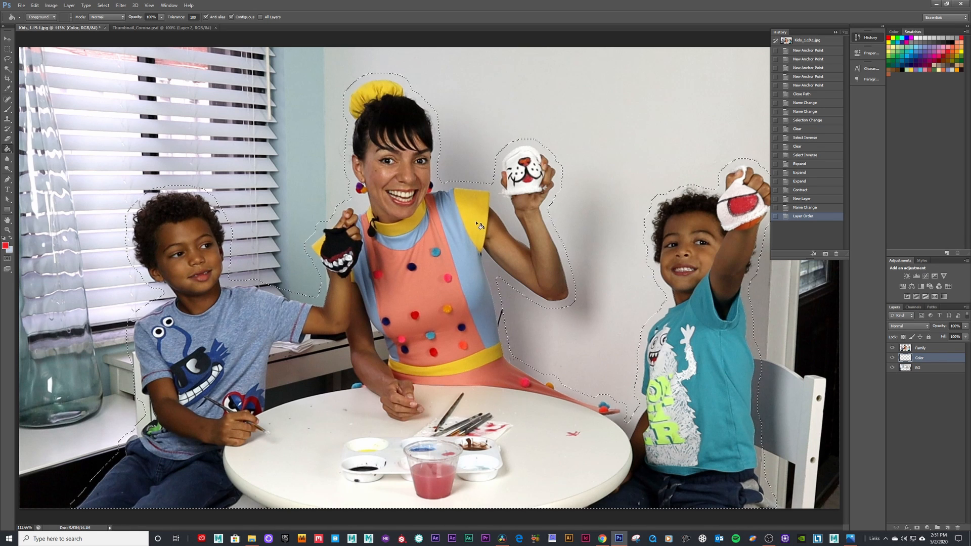
pyautogui.click(452, 191)
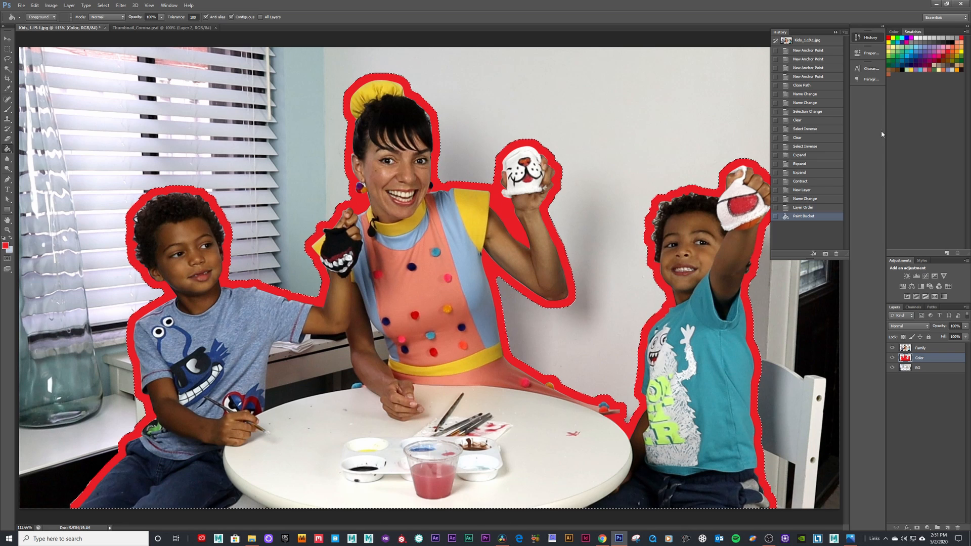
# Refill the outline on the Color layer with light blue and then with dark teal
pyautogui.click(914, 46)
pyautogui.click(450, 198)
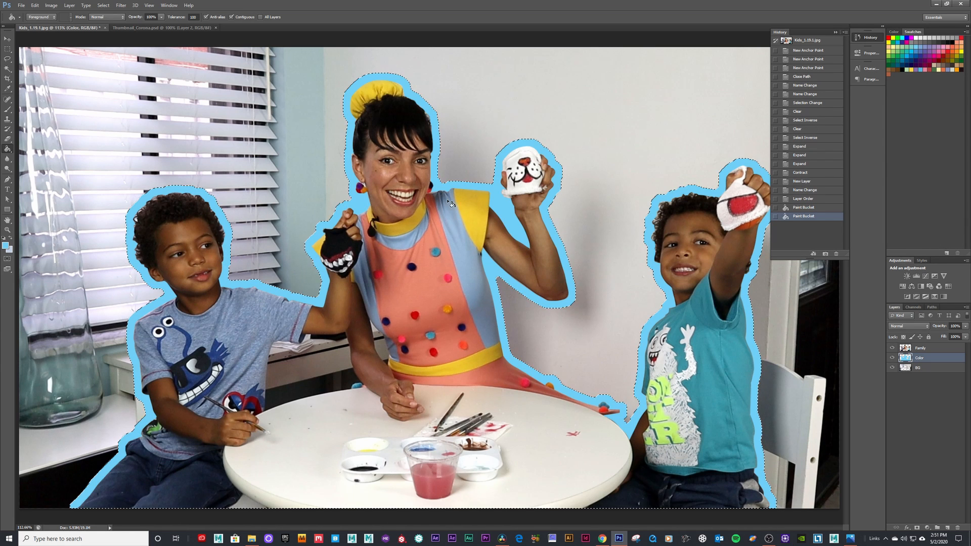
pyautogui.click(904, 57)
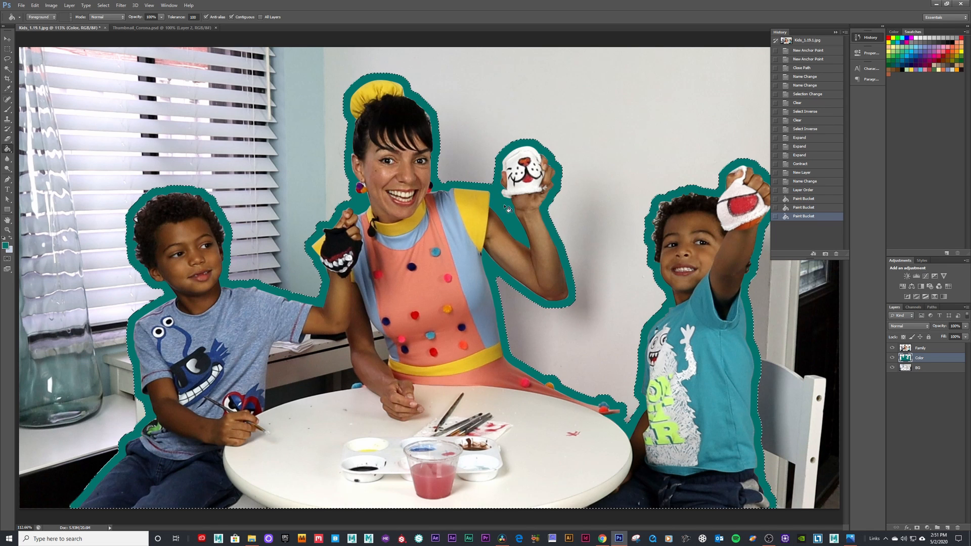
# Try purple, yellow and magenta fills on the Color layer's outline, and set the foreground colour to red
pyautogui.click(935, 53)
pyautogui.click(510, 214)
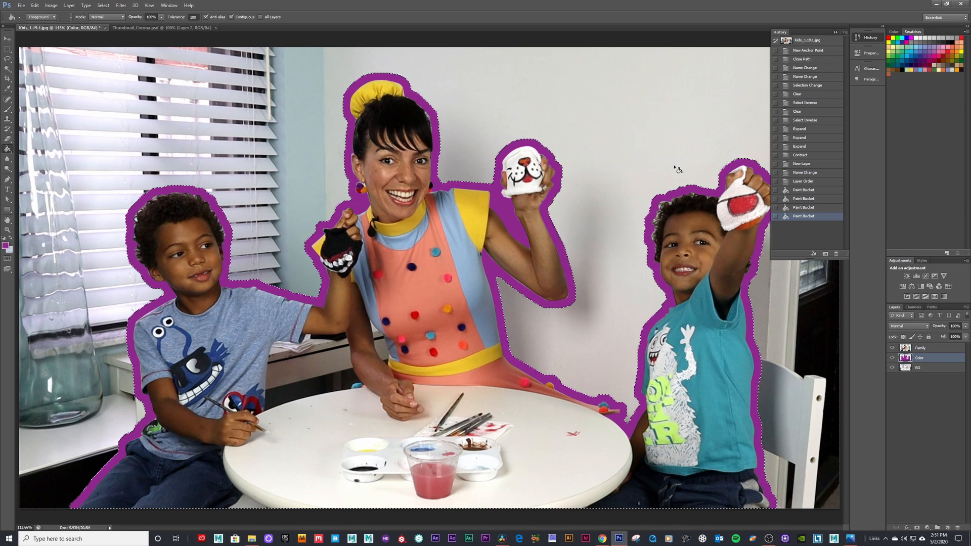
pyautogui.click(912, 69)
pyautogui.click(452, 196)
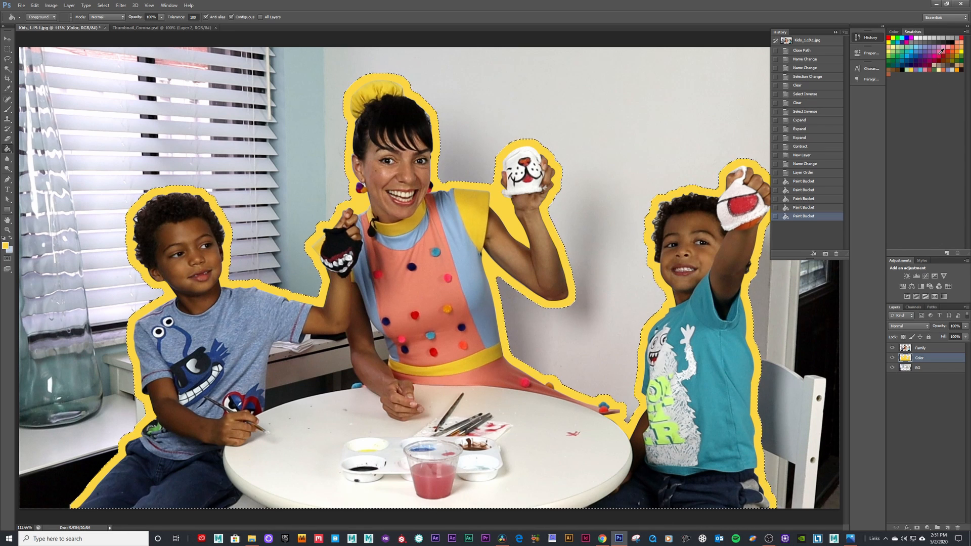
pyautogui.click(937, 52)
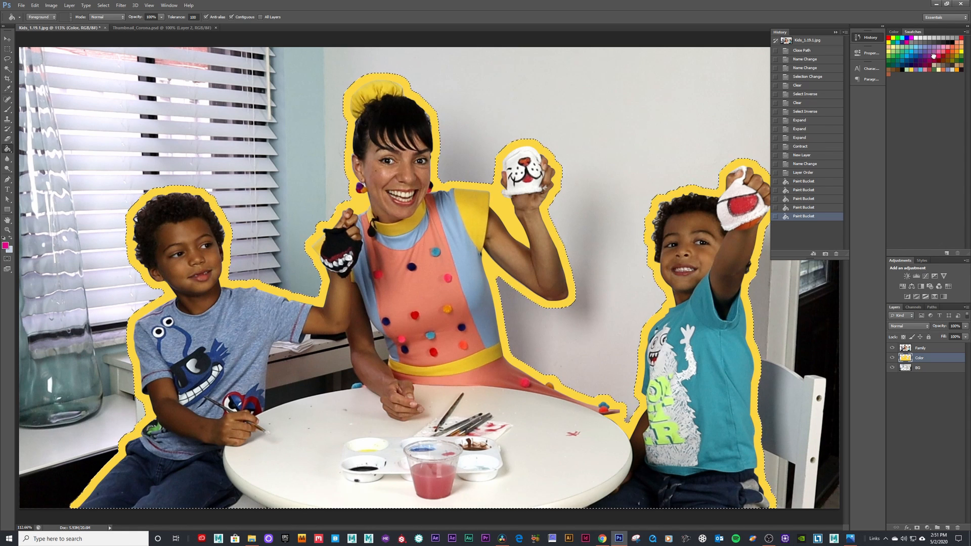
pyautogui.click(689, 185)
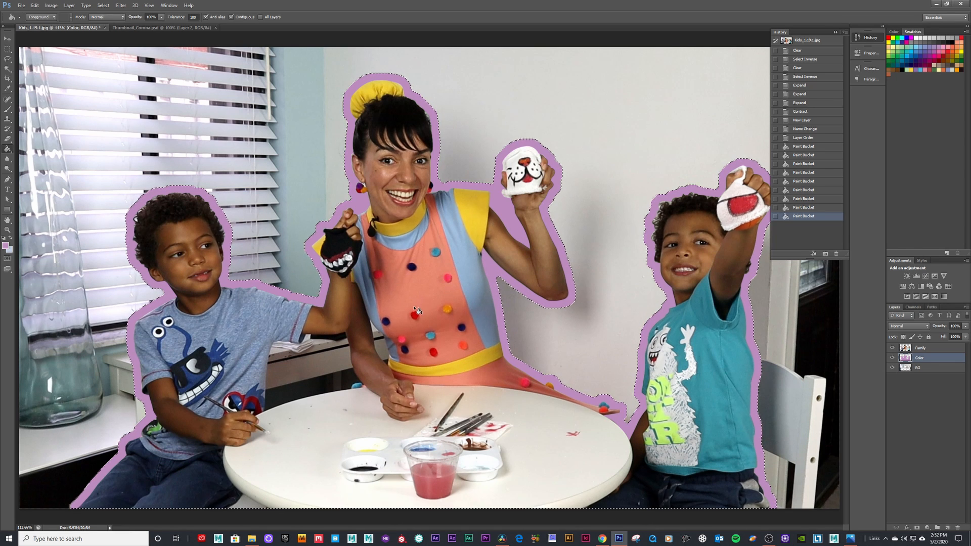
pyautogui.click(889, 37)
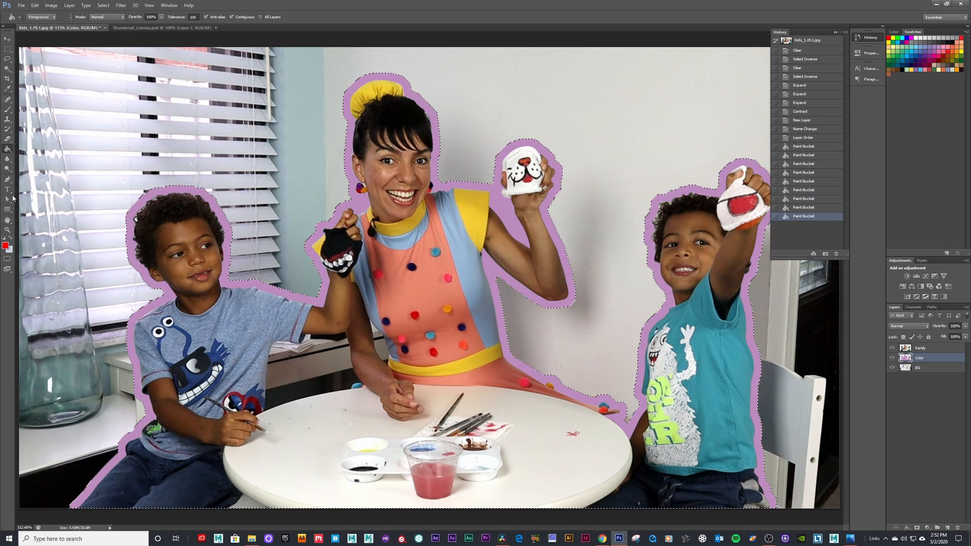
# Fill the Color layer's outline with lime green sampled from the lettering on the teal shirt, and clear the selection
pyautogui.click(8, 87)
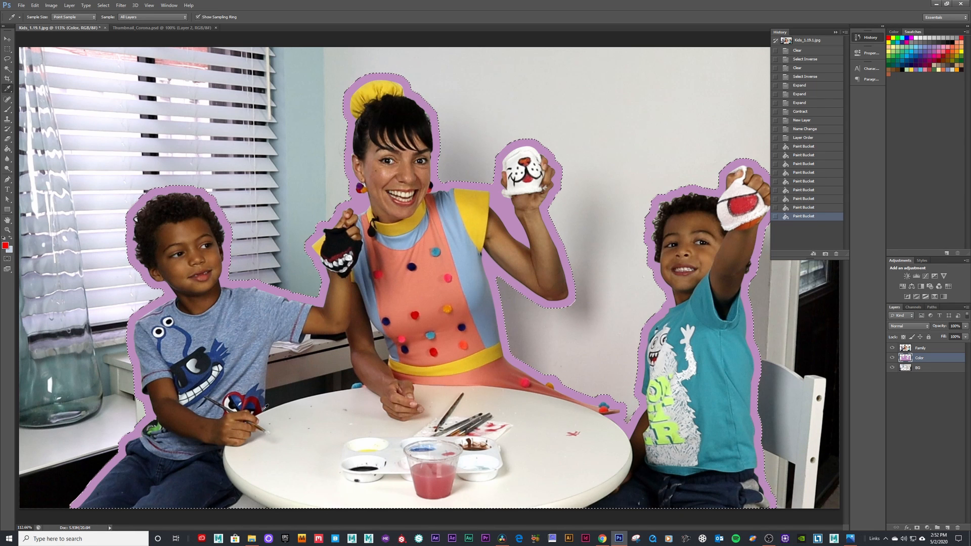
pyautogui.click(659, 383)
pyautogui.click(9, 151)
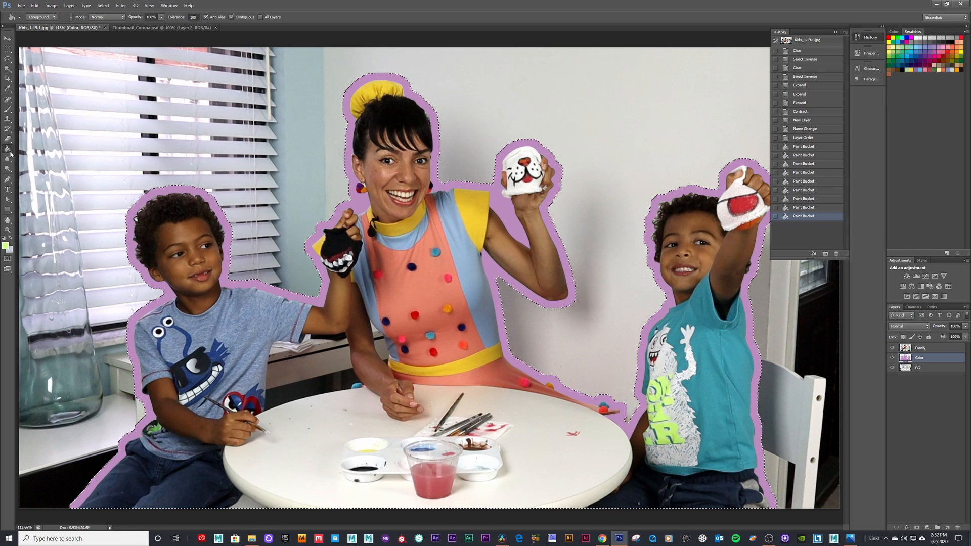
pyautogui.click(360, 190)
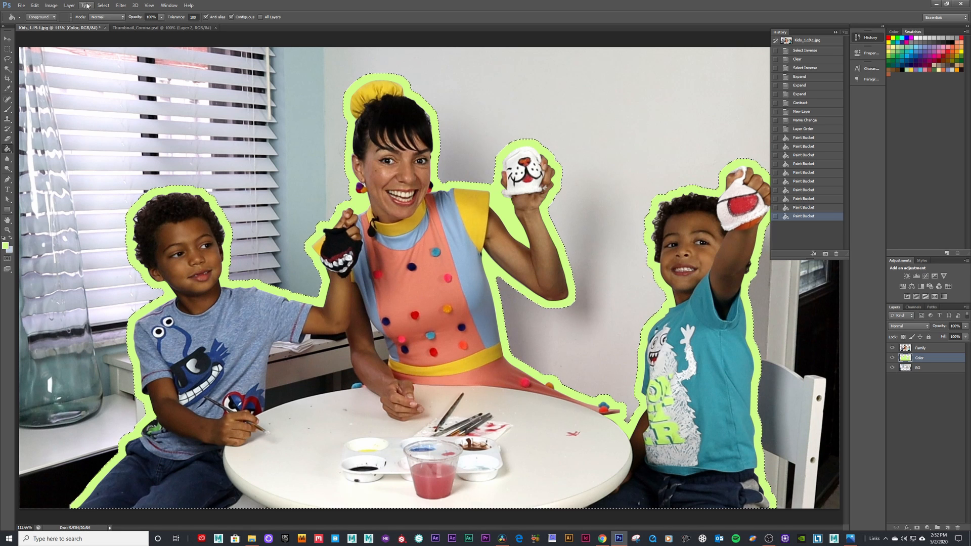
pyautogui.click(35, 6)
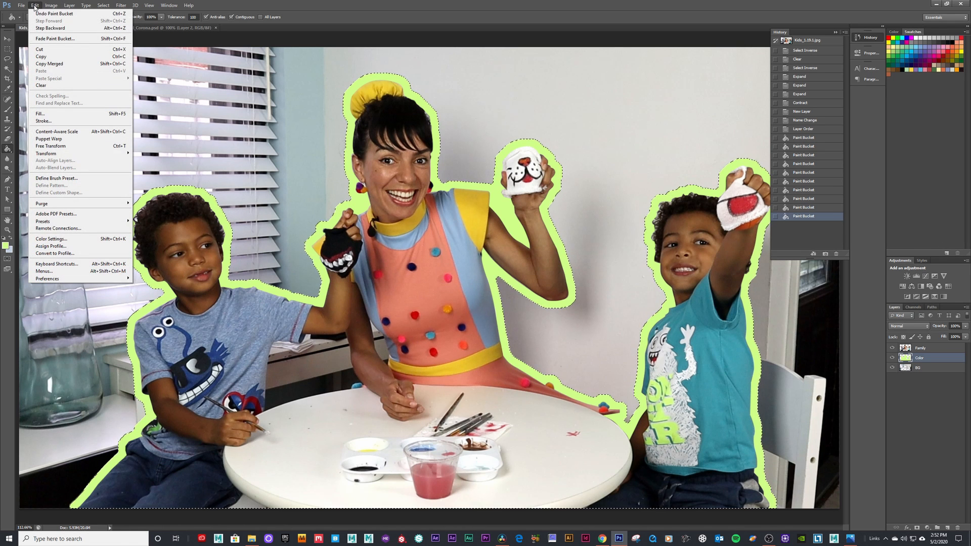
pyautogui.moveTo(51, 6)
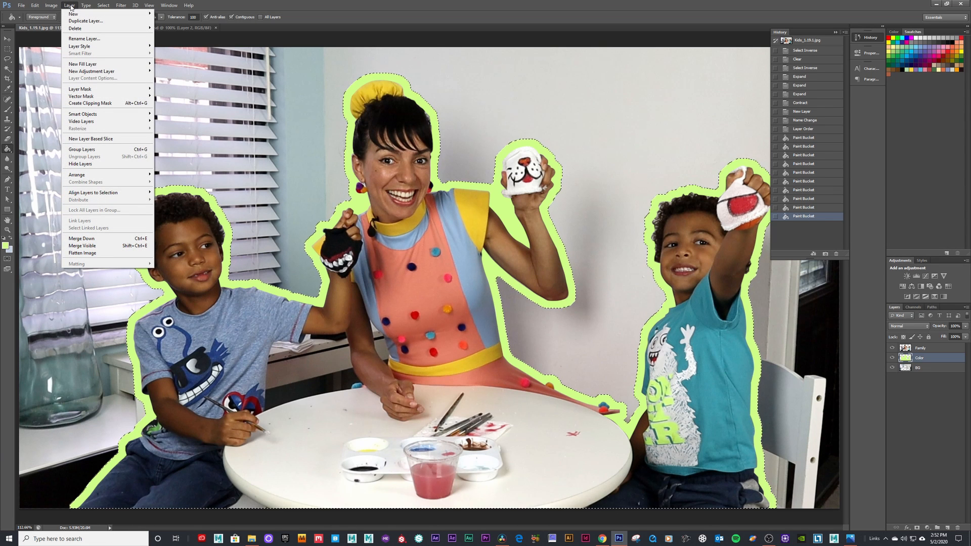
pyautogui.moveTo(101, 7)
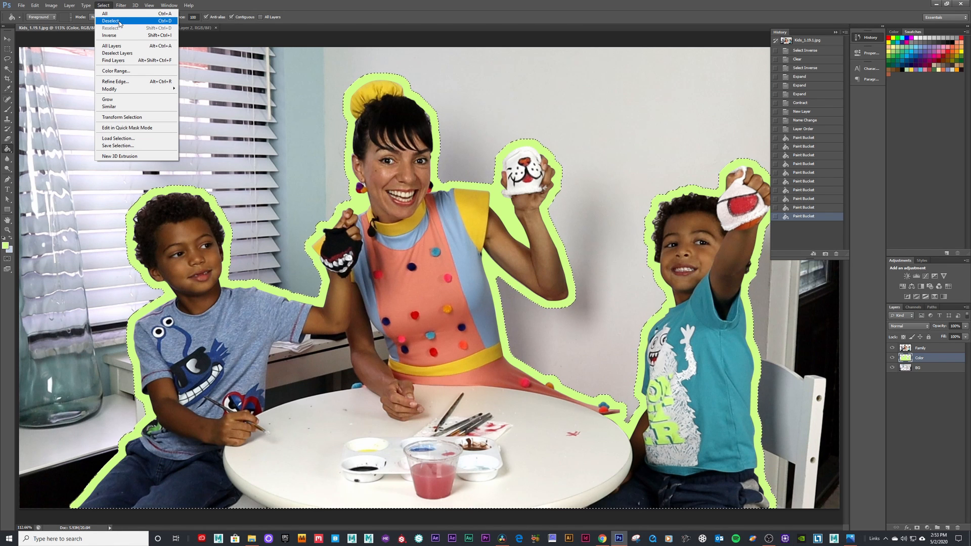
pyautogui.click(114, 22)
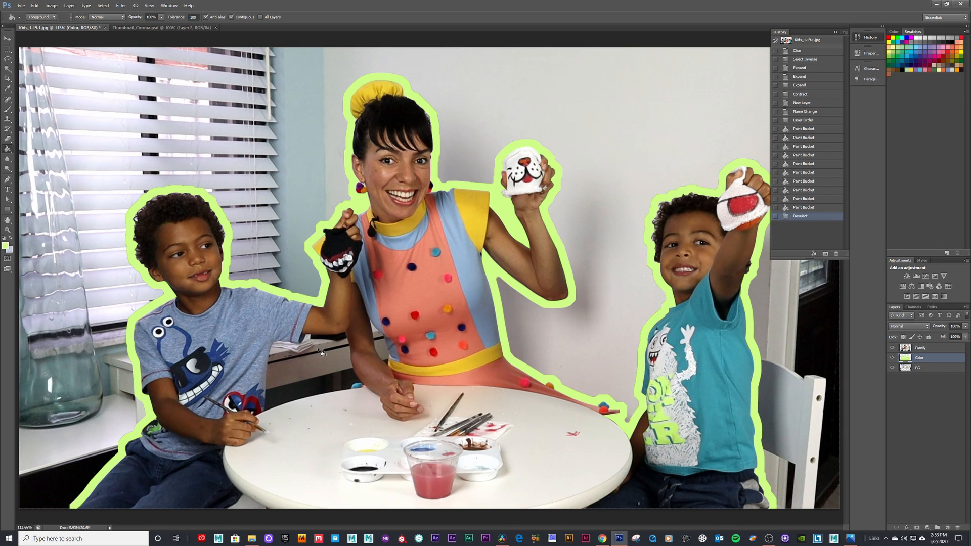
# On the Family layer, trace a closed Pen path around the background gap between the boy in blue, the woman's forearm and the table edge
pyautogui.click(925, 350)
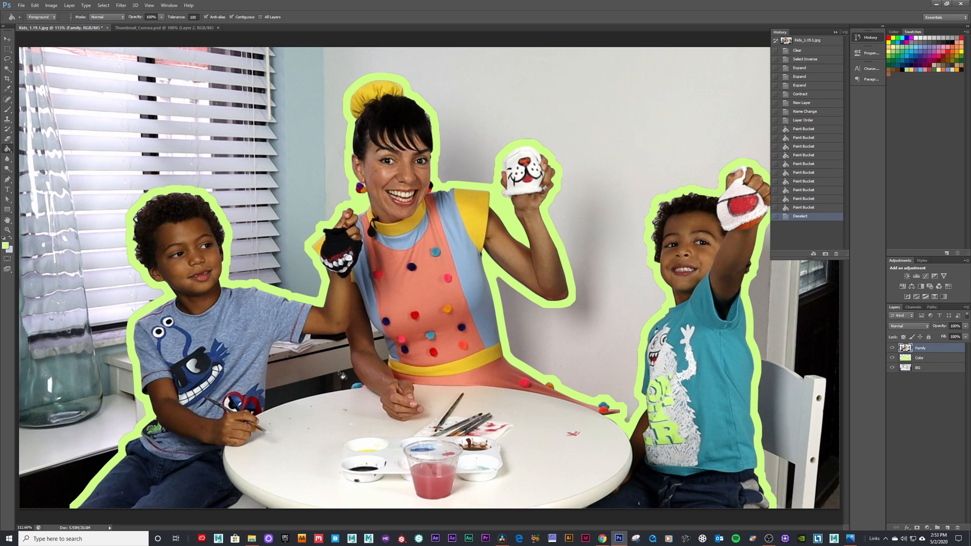
pyautogui.hotkey('ctrl', '+')
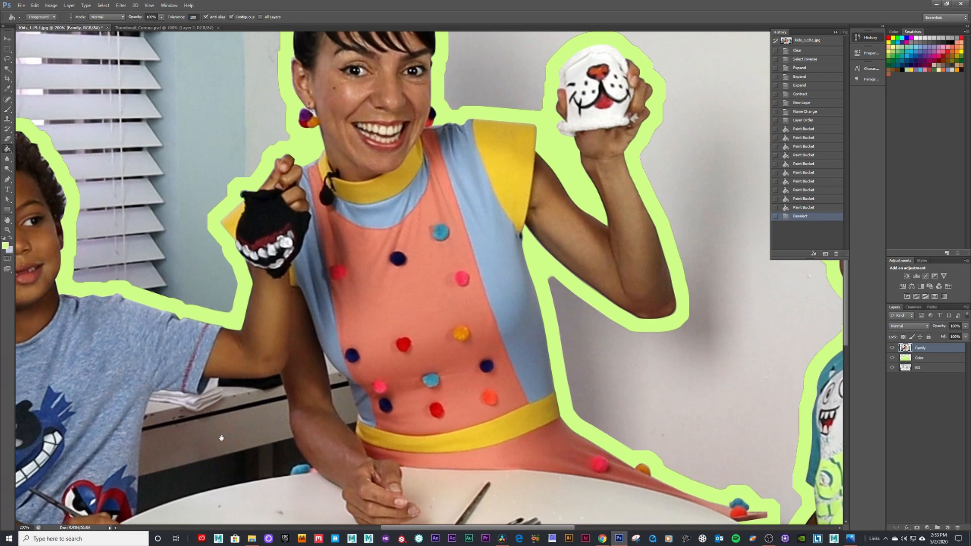
pyautogui.moveTo(314, 357); pyautogui.dragTo(424, 291)
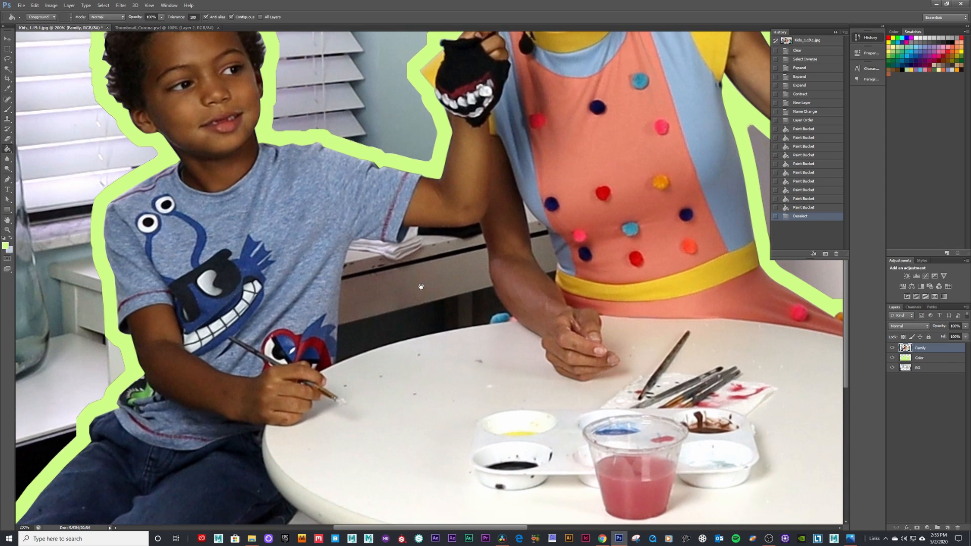
pyautogui.hotkey('ctrl', '+')
pyautogui.hotkey('ctrl', '+')
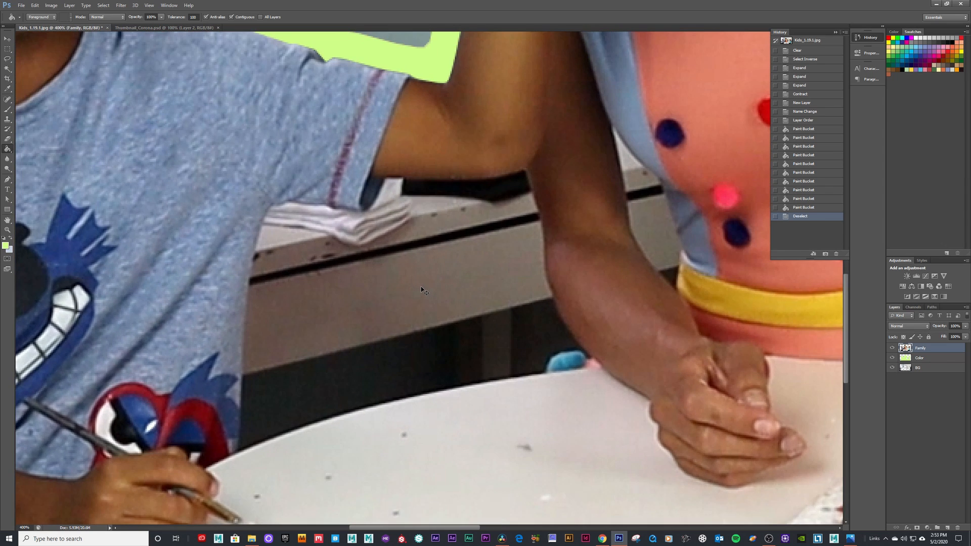
pyautogui.hotkey('ctrl', '+')
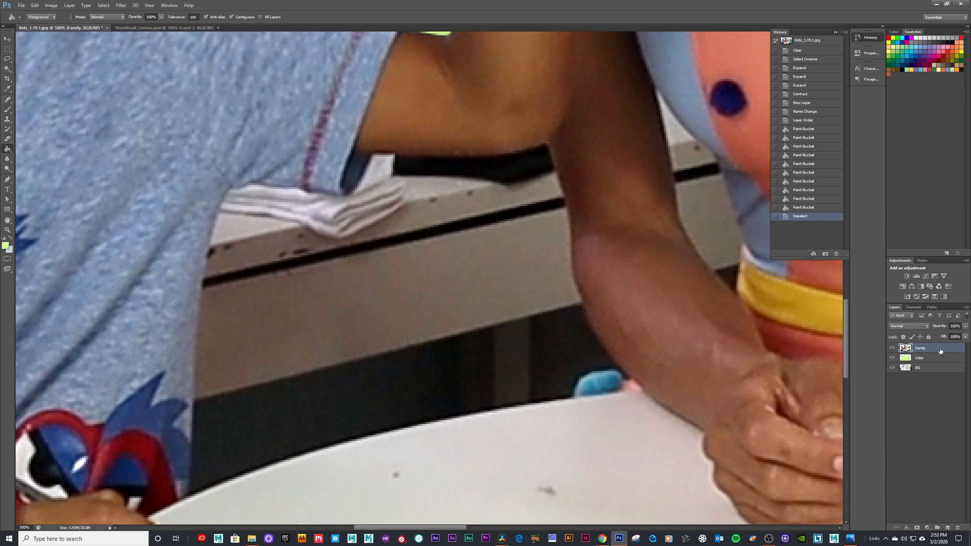
pyautogui.press('p')
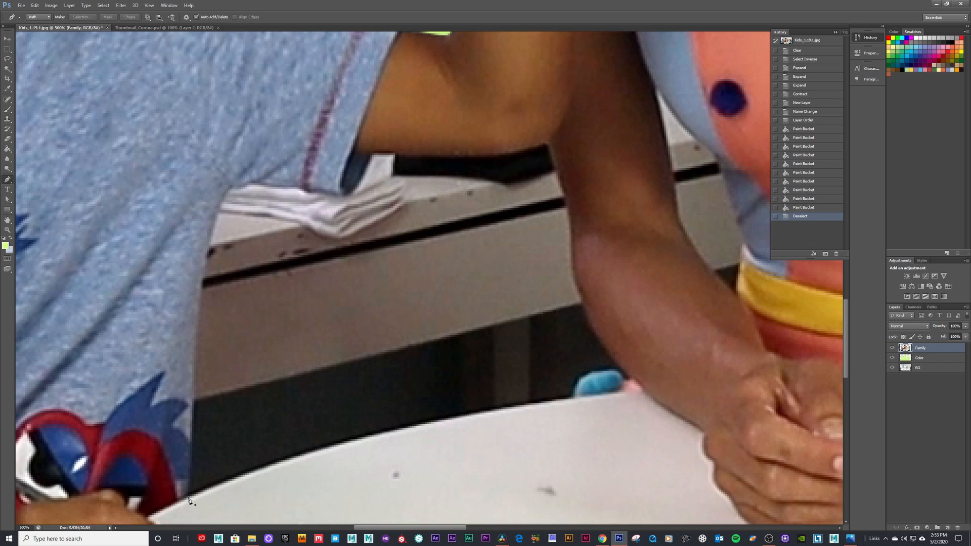
pyautogui.click(203, 282)
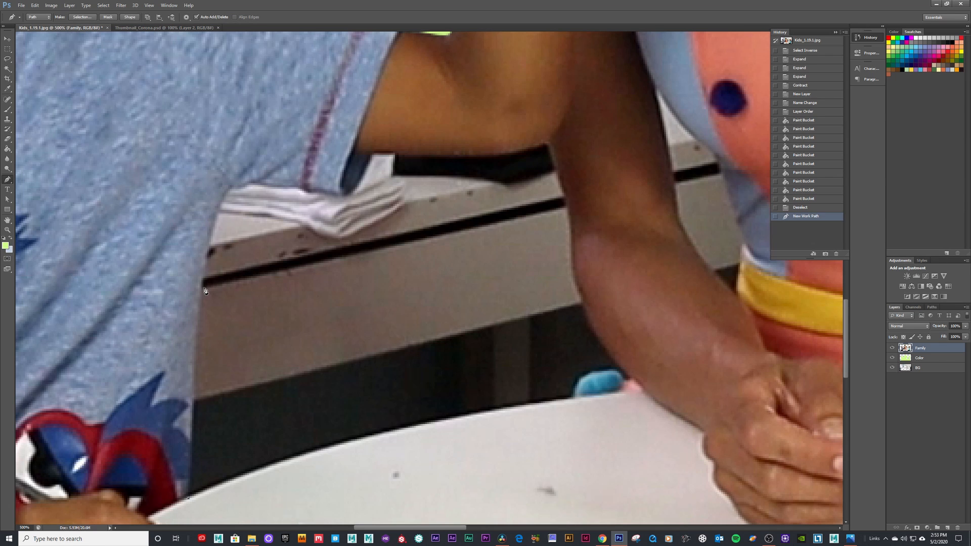
pyautogui.click(189, 498)
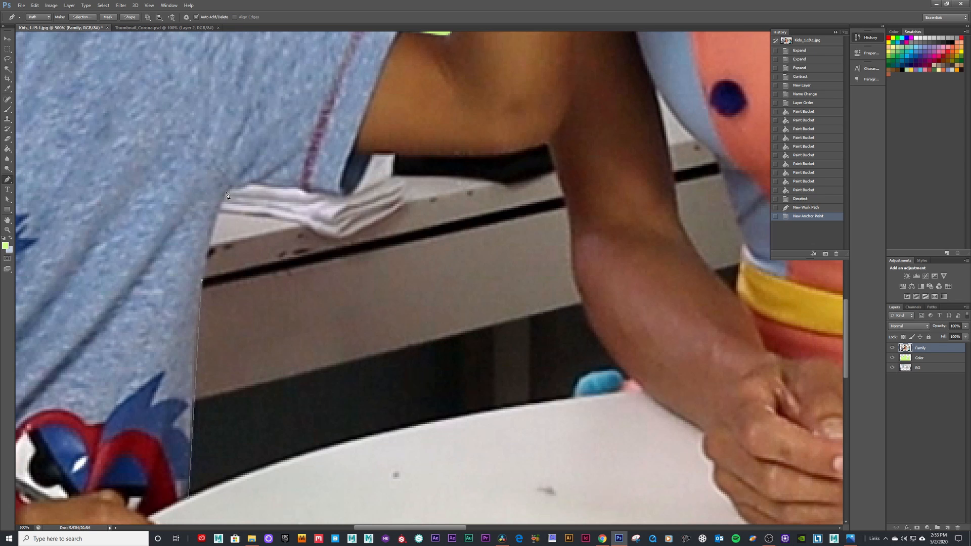
pyautogui.moveTo(227, 192); pyautogui.dragTo(248, 189)
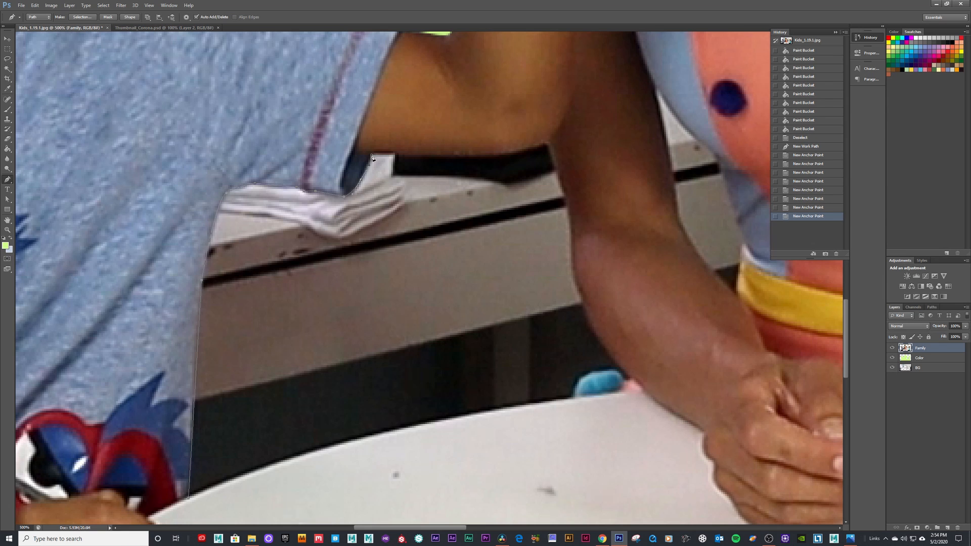
pyautogui.click(497, 158)
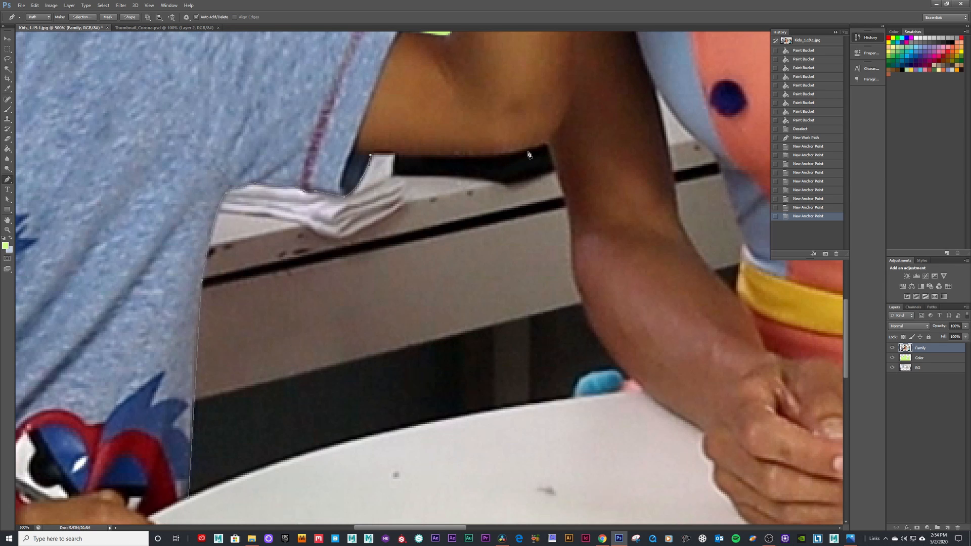
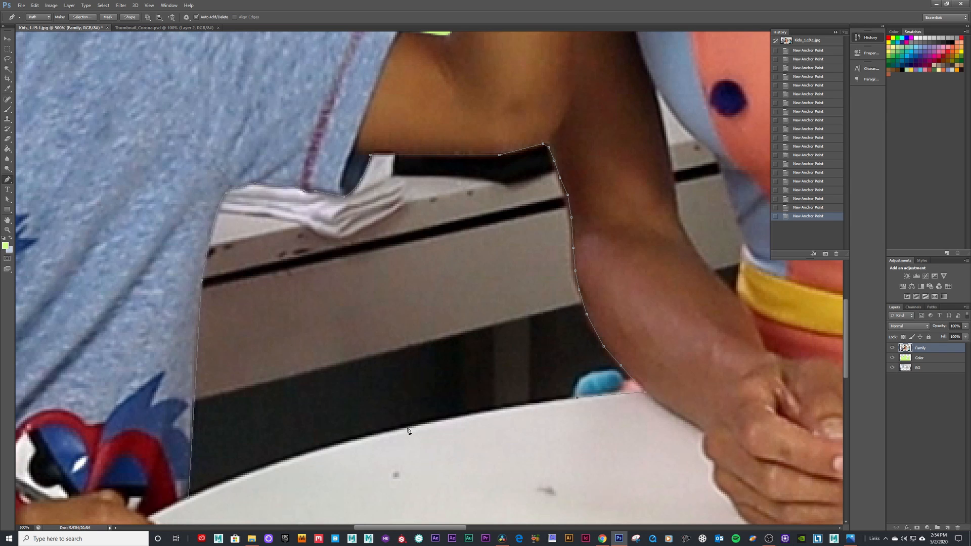
pyautogui.moveTo(309, 458); pyautogui.dragTo(351, 290)
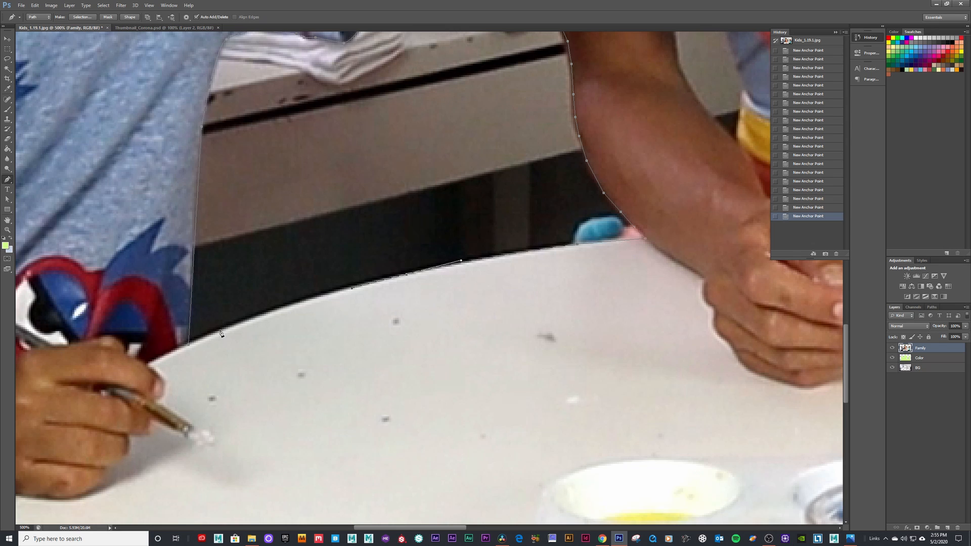
pyautogui.click(199, 345)
pyautogui.click(189, 347)
pyautogui.moveTo(441, 103); pyautogui.dragTo(435, 152)
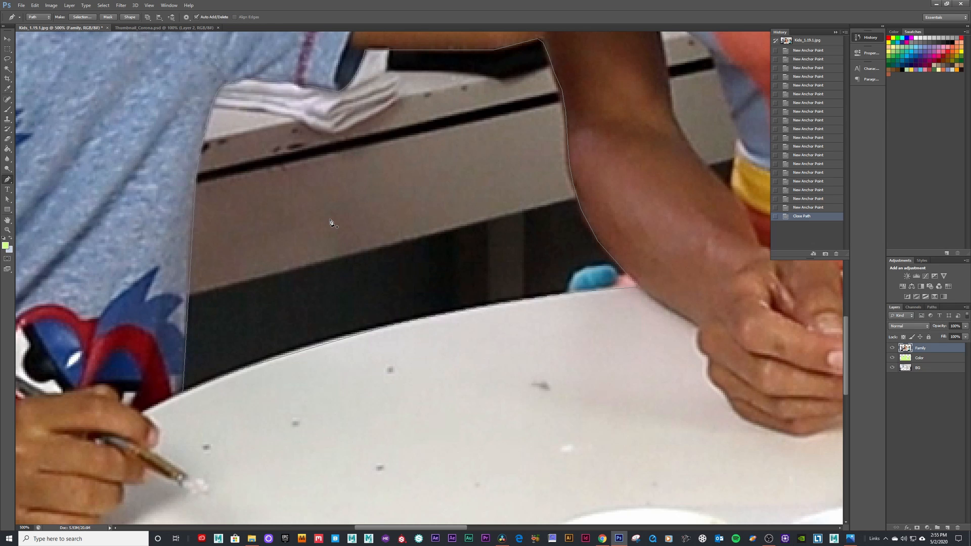
# Make a new selection from the path, delete the enclosed background from the Family layer, and deselect
pyautogui.press('a')
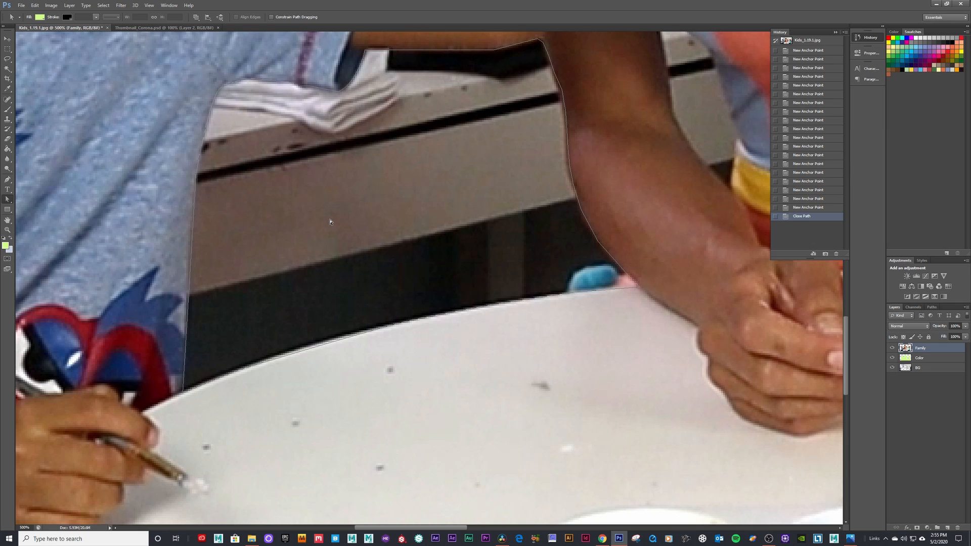
pyautogui.rightClick(211, 144)
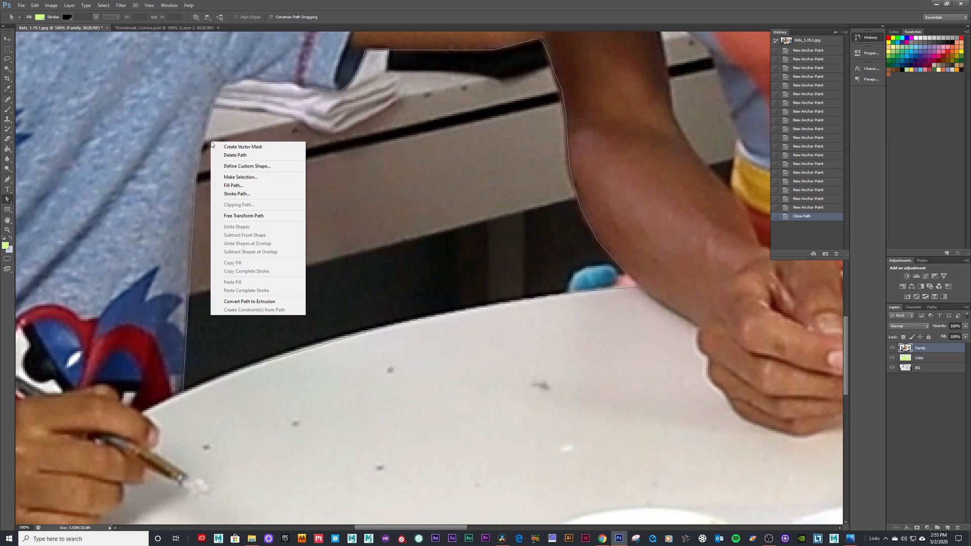
pyautogui.click(246, 179)
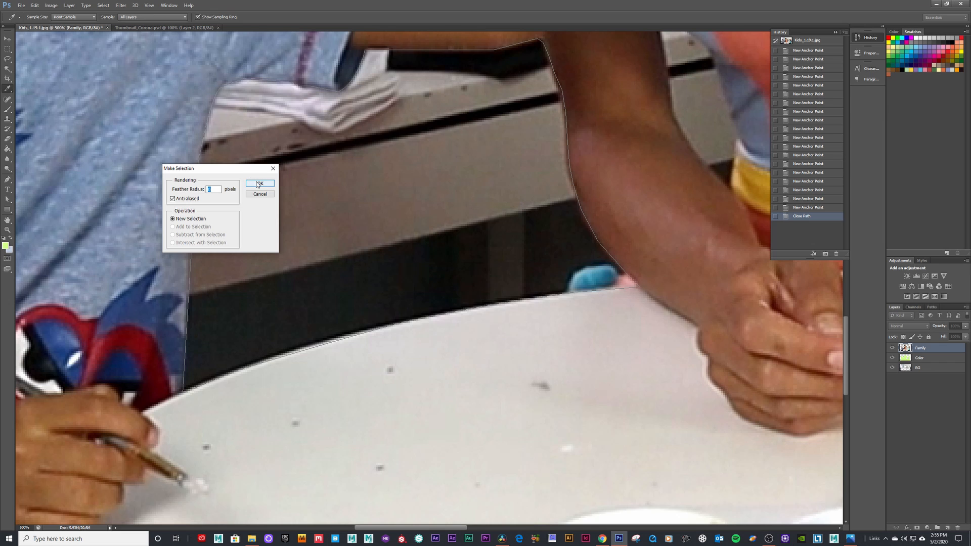
pyautogui.click(257, 184)
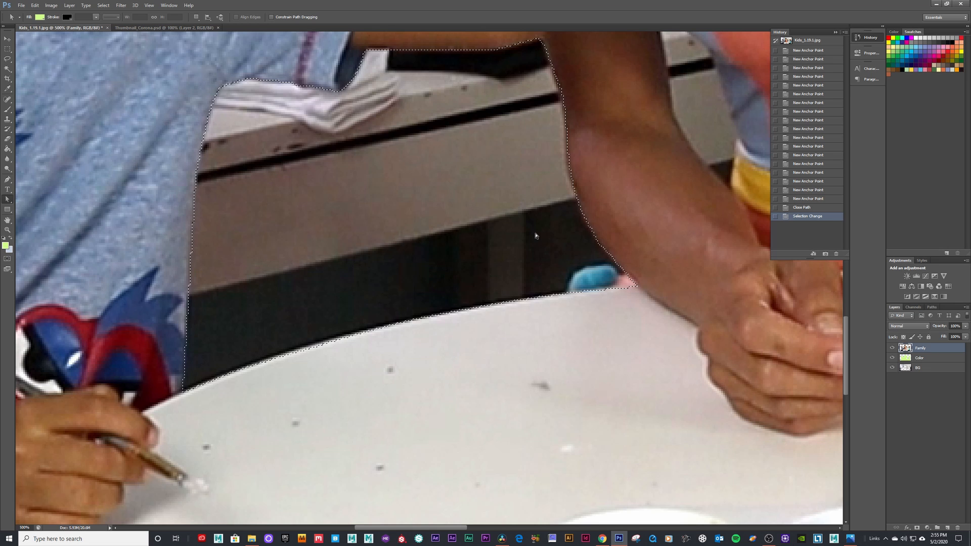
pyautogui.press('Delete')
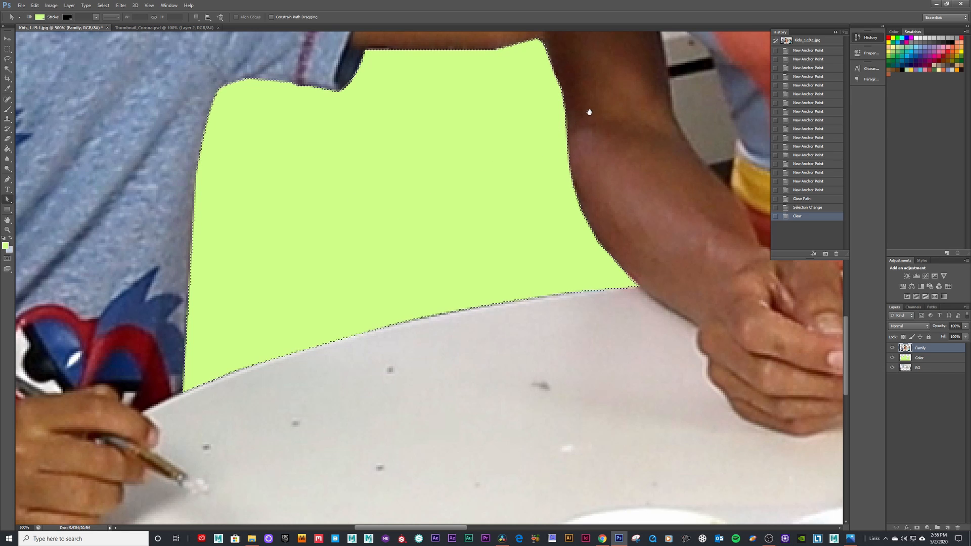
pyautogui.moveTo(552, 132); pyautogui.dragTo(483, 197)
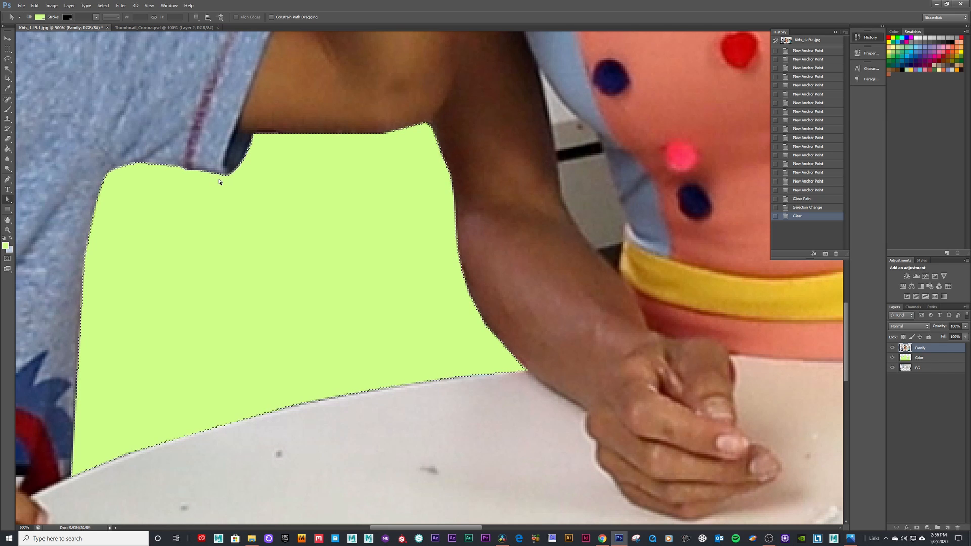
pyautogui.hotkey('ctrl', 'd')
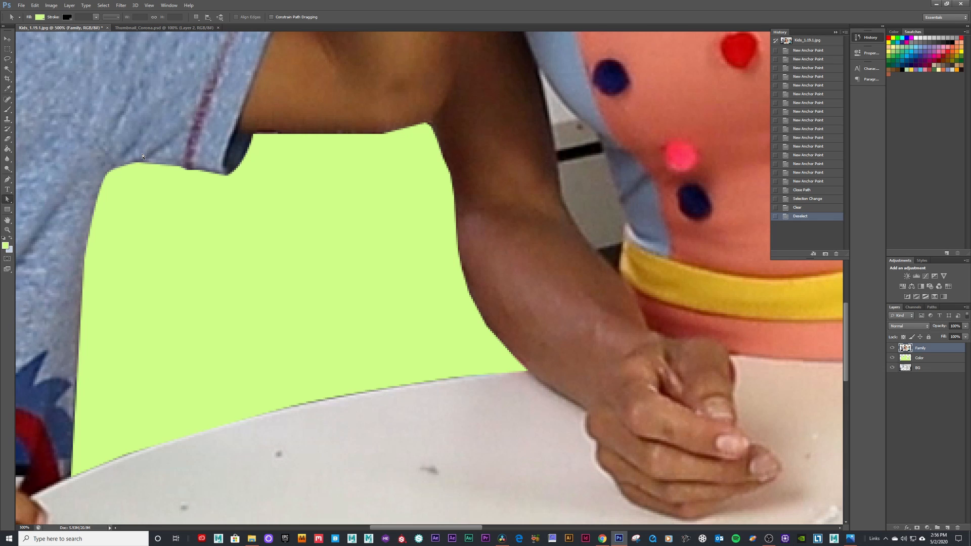
# Trace a closed Pen path around the narrow background gap between the woman's arm and the side of her dress
pyautogui.press('p')
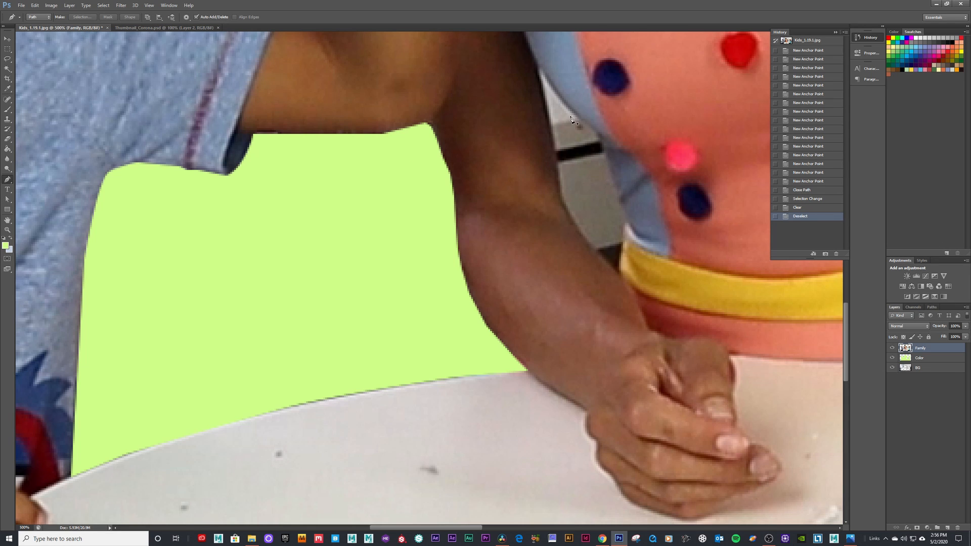
pyautogui.click(595, 135)
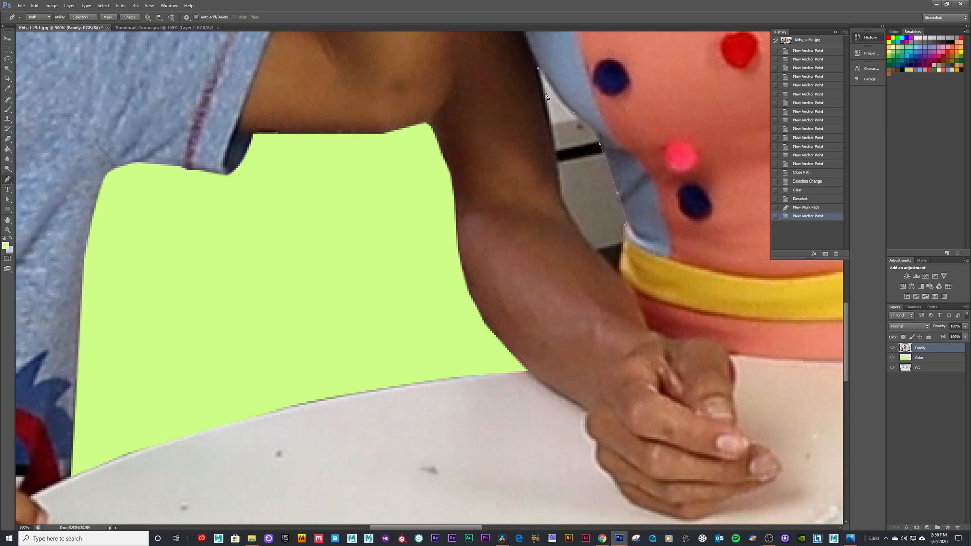
pyautogui.click(539, 71)
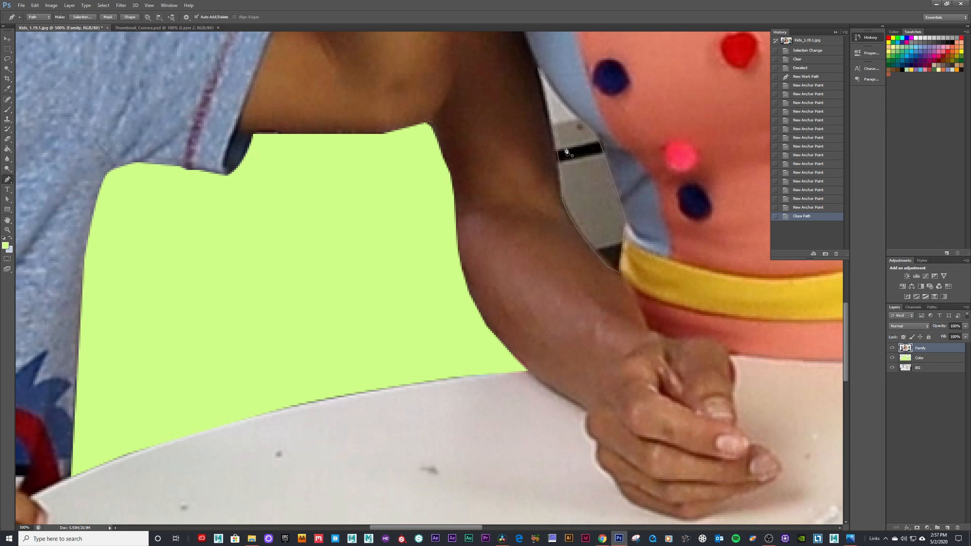
# Make a new selection from the path, delete the background between the woman's arm and dress from the Family layer, and deselect
pyautogui.press('a')
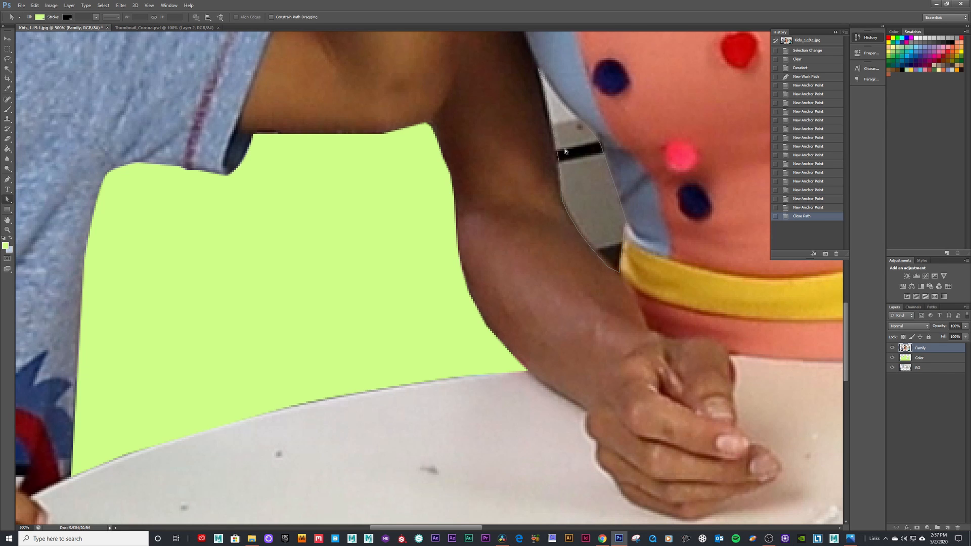
pyautogui.rightClick(595, 156)
pyautogui.rightClick(345, 191)
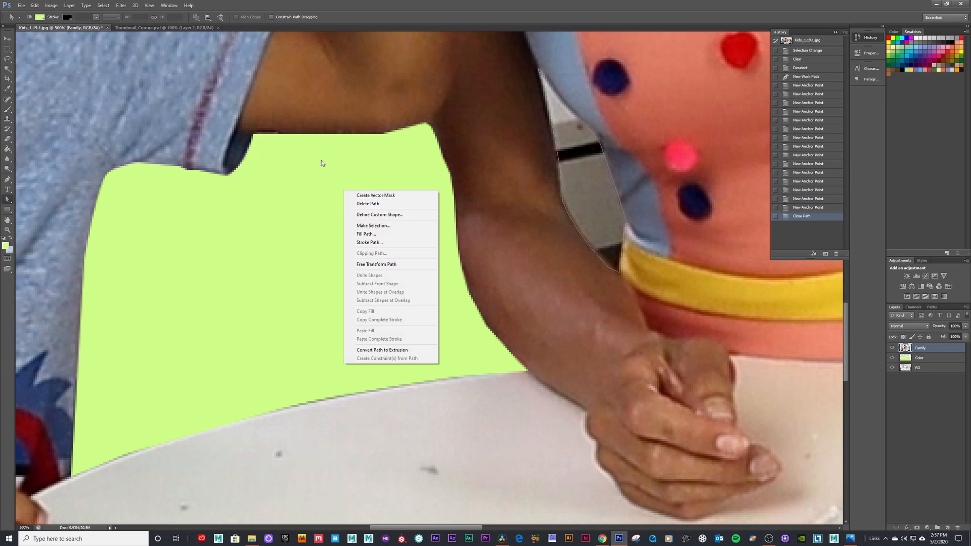
pyautogui.rightClick(231, 141)
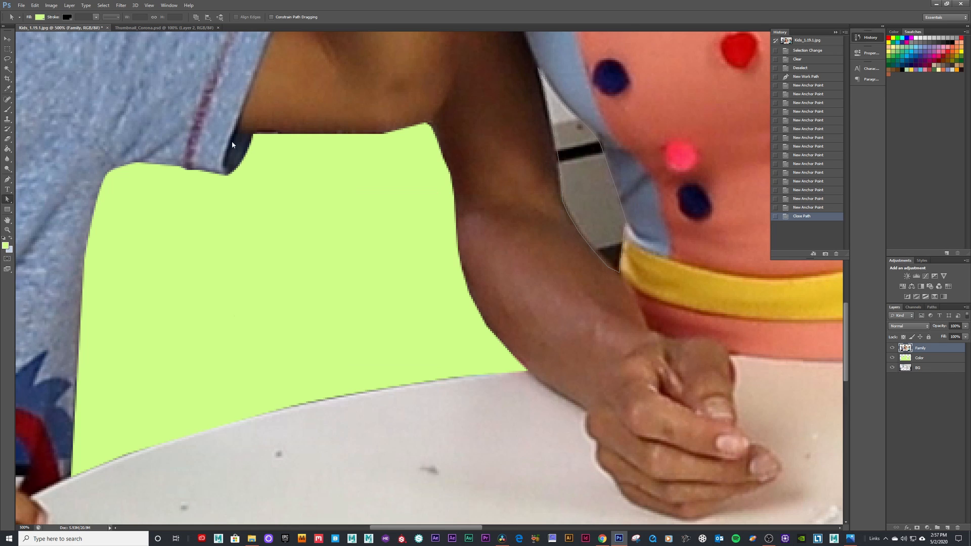
pyautogui.rightClick(125, 88)
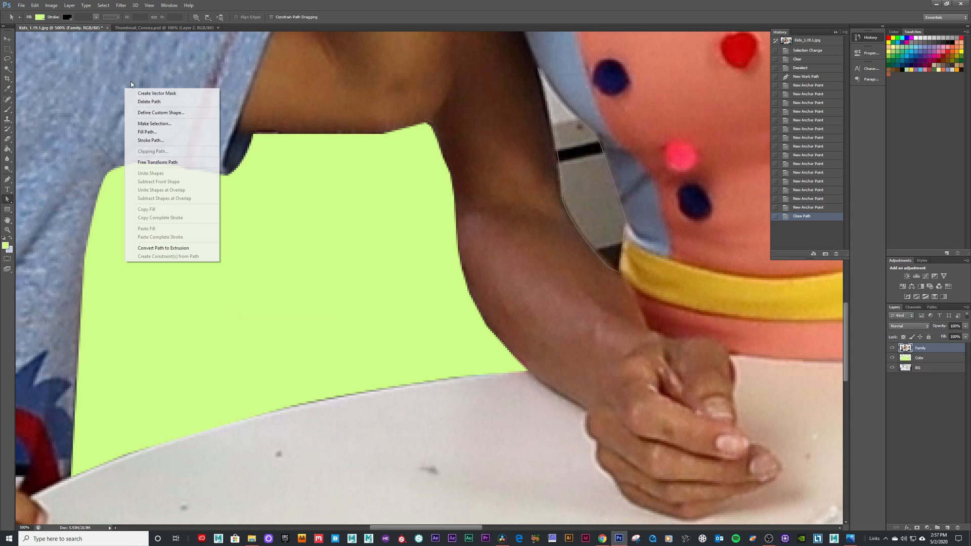
pyautogui.click(177, 123)
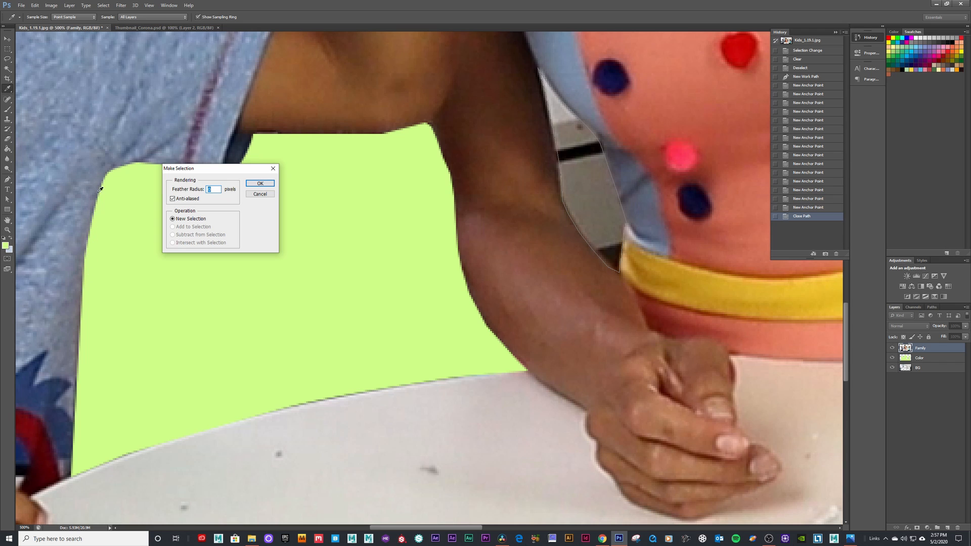
pyautogui.click(260, 185)
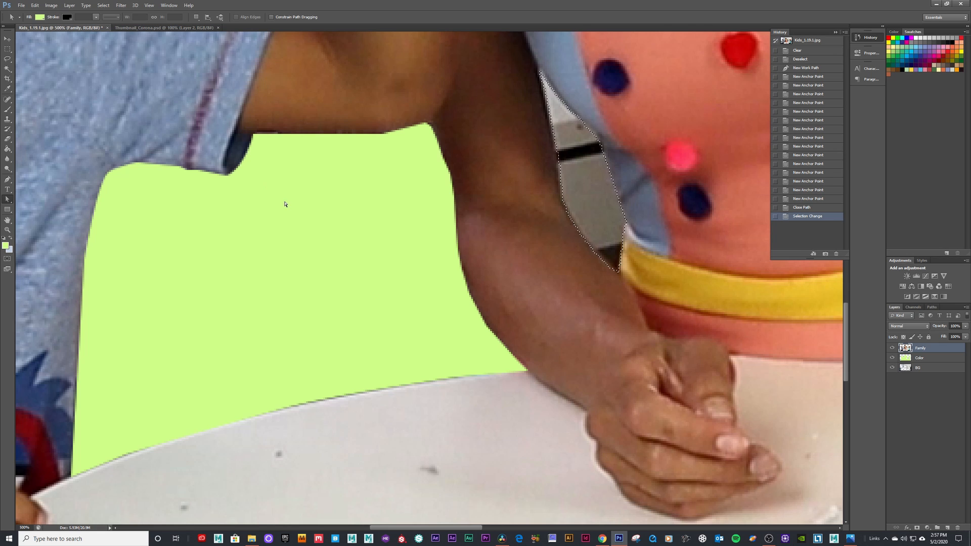
pyautogui.press('Delete')
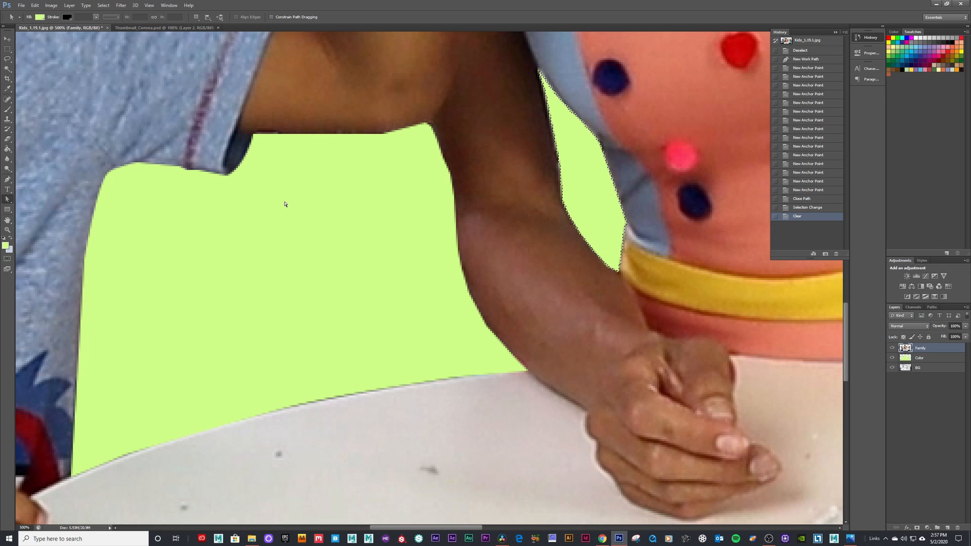
pyautogui.hotkey('ctrl', 'd')
pyautogui.hotkey('ctrl', '0')
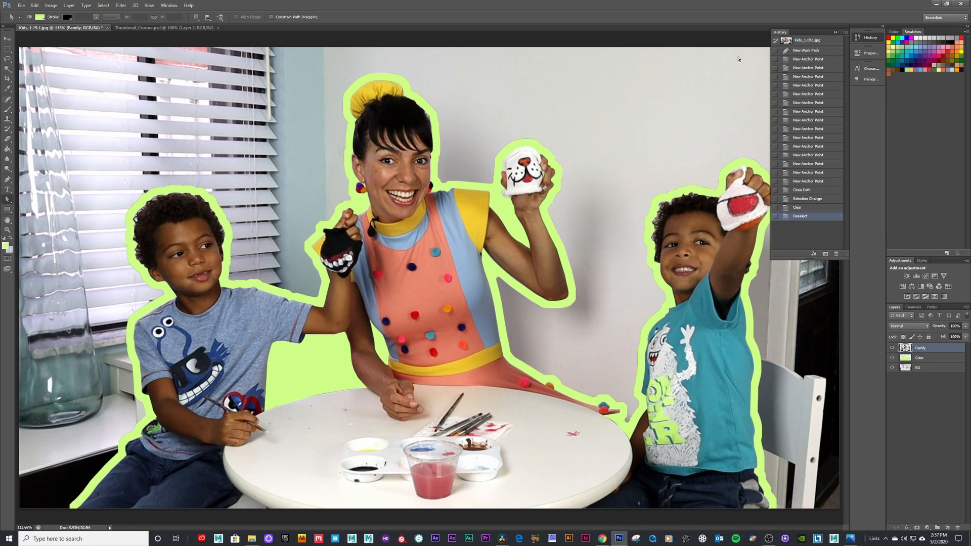
# Hide the Family layer to inspect the lime Color layer beneath it, and show it again
pyautogui.click(836, 32)
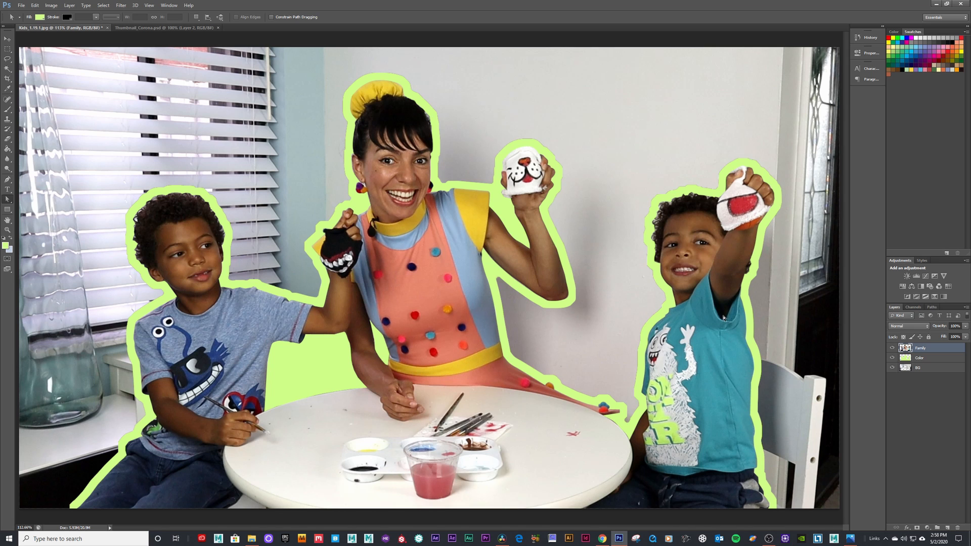
pyautogui.click(893, 349)
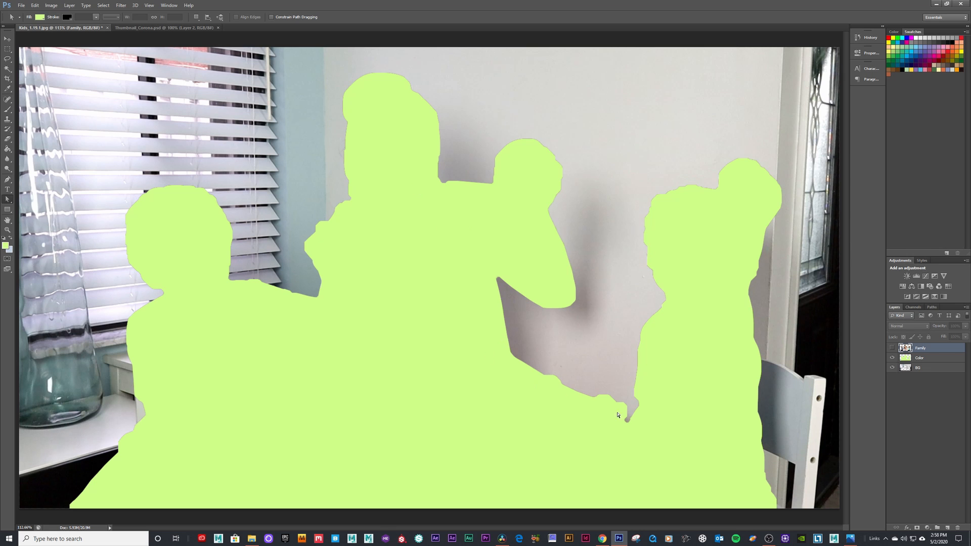
pyautogui.click(893, 349)
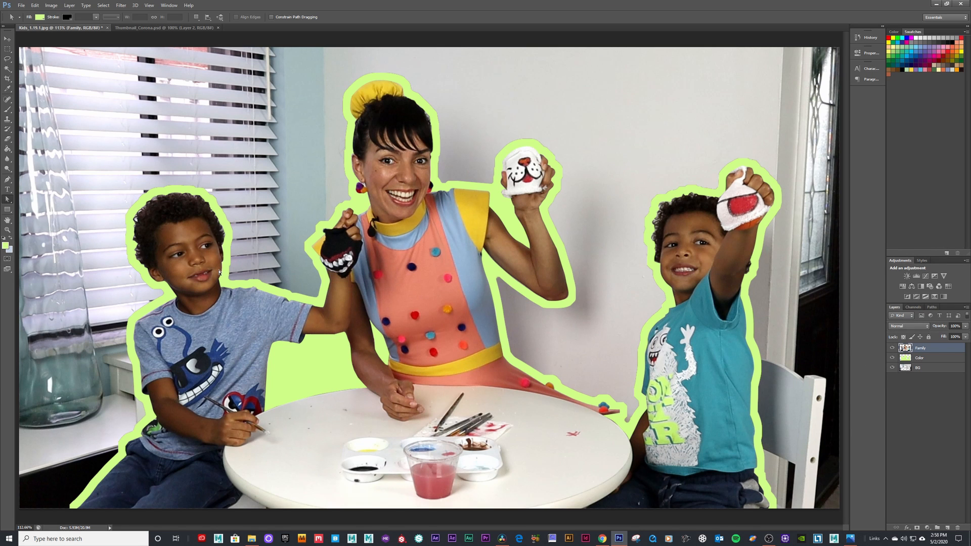
pyautogui.hotkey('ctrl', '-')
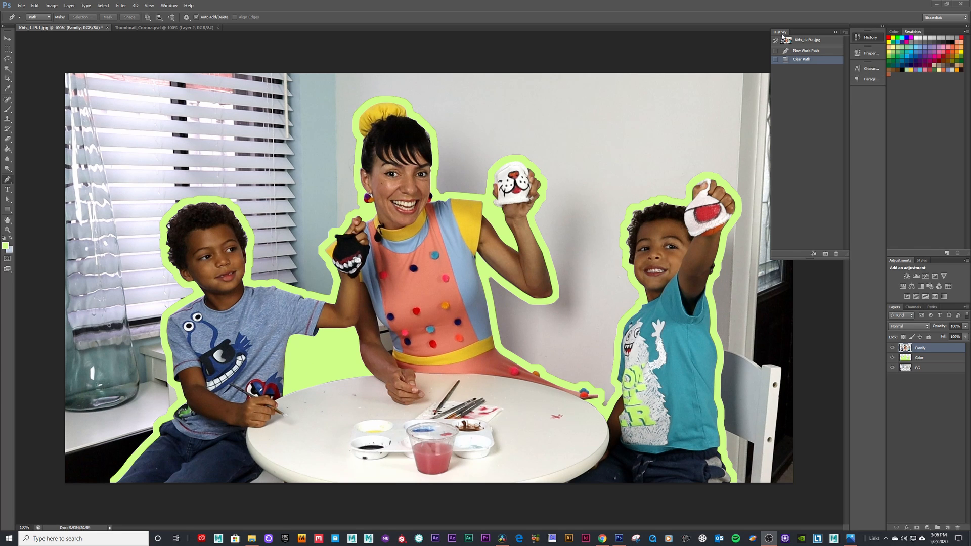
# Set the Eraser to a smaller hard round brush with 100% hardness for work near the table edge
pyautogui.click(805, 53)
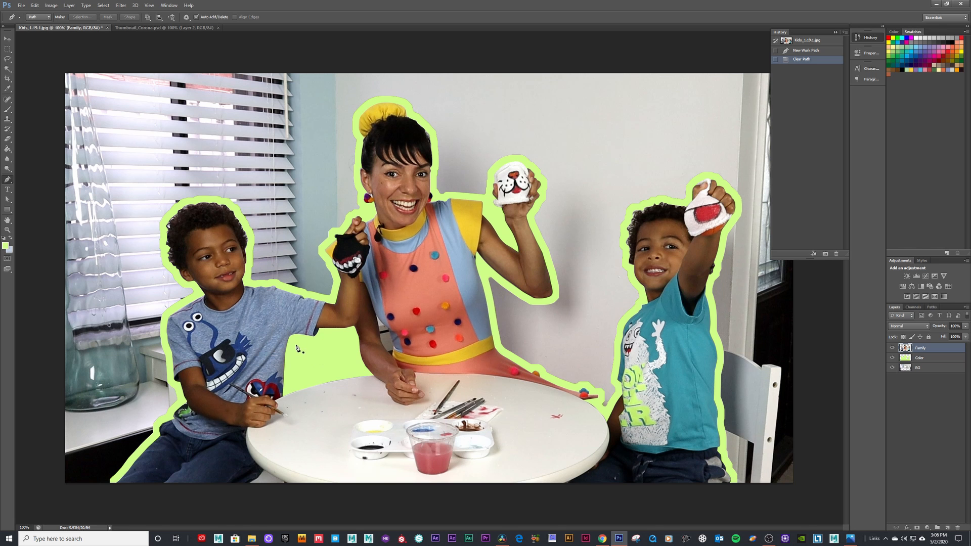
pyautogui.hotkey('ctrl', '+')
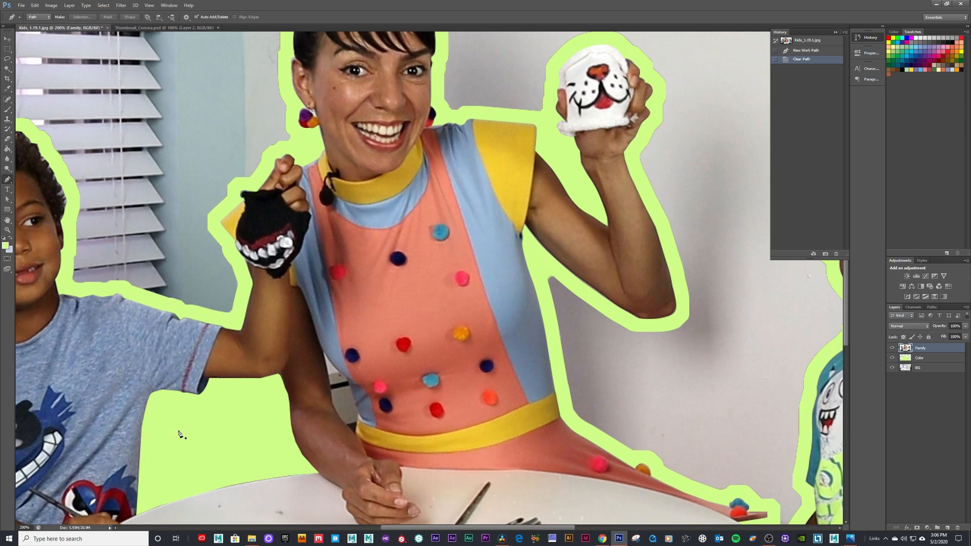
pyautogui.moveTo(241, 262); pyautogui.dragTo(272, 230)
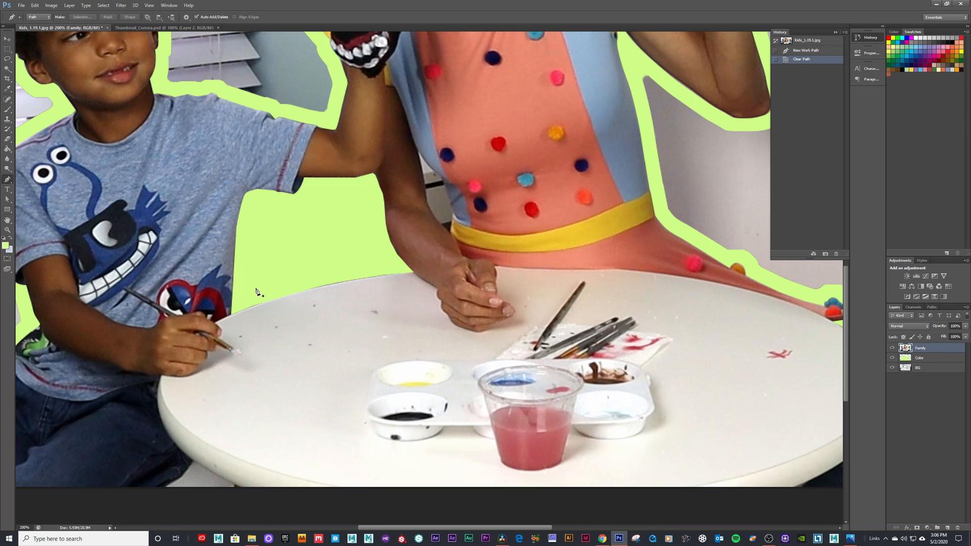
pyautogui.press('e')
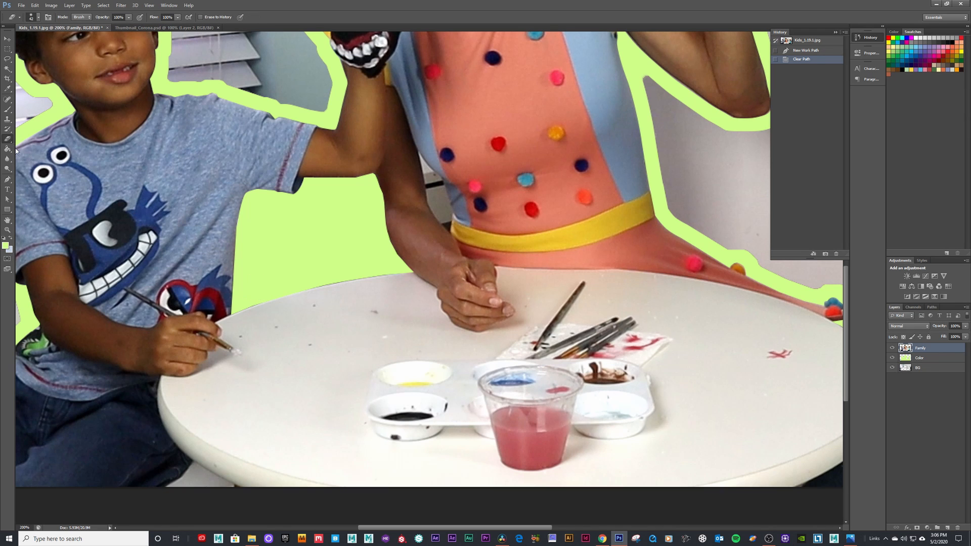
pyautogui.rightClick(270, 232)
pyautogui.click(300, 284)
pyautogui.click(295, 249)
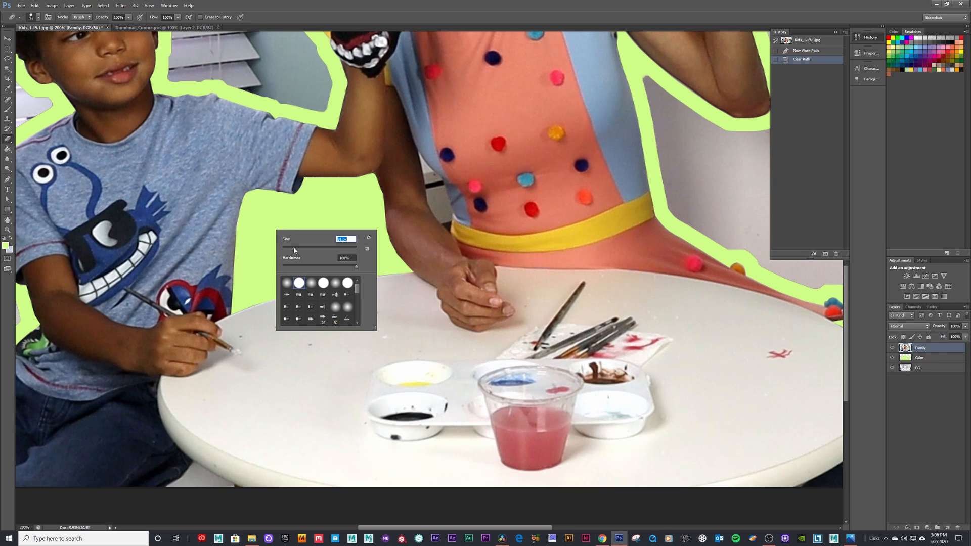
pyautogui.moveTo(293, 249); pyautogui.dragTo(288, 248)
# Try erasing a spot of the table edge beside the boy in blue on the Family layer, and undo it
pyautogui.click(247, 314)
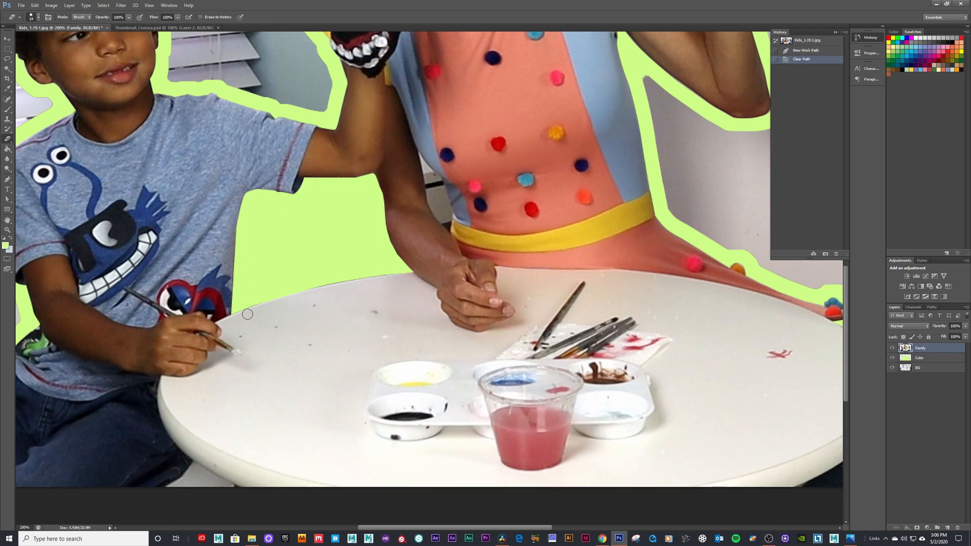
pyautogui.click(248, 314)
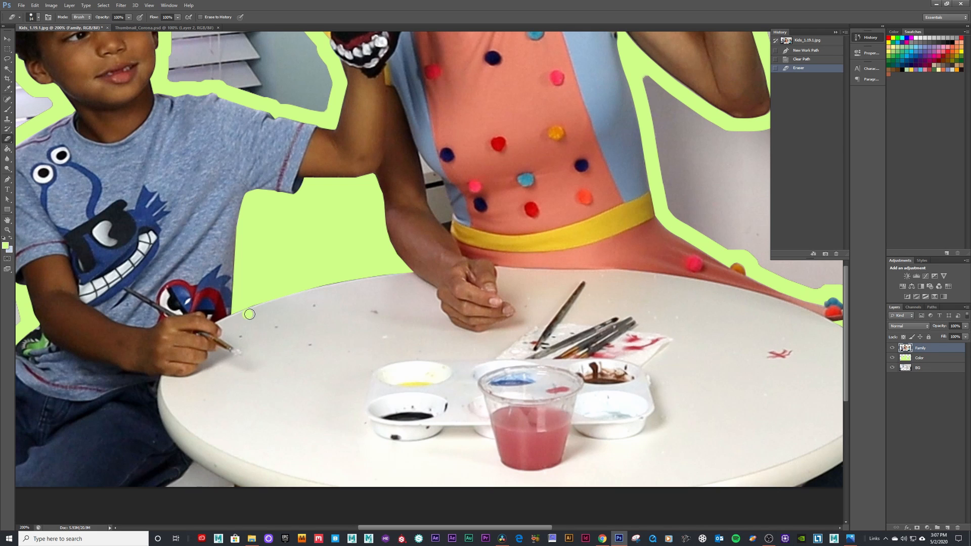
pyautogui.hotkey('ctrl', 'z')
# Try erasing a spot on the Color layer along the table edge beside the boy in blue
pyautogui.click(920, 358)
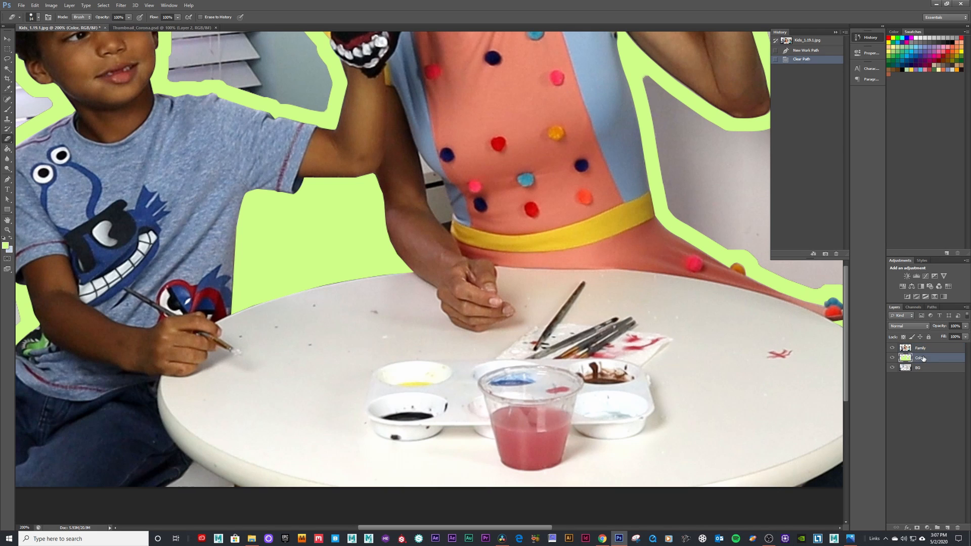
pyautogui.click(247, 300)
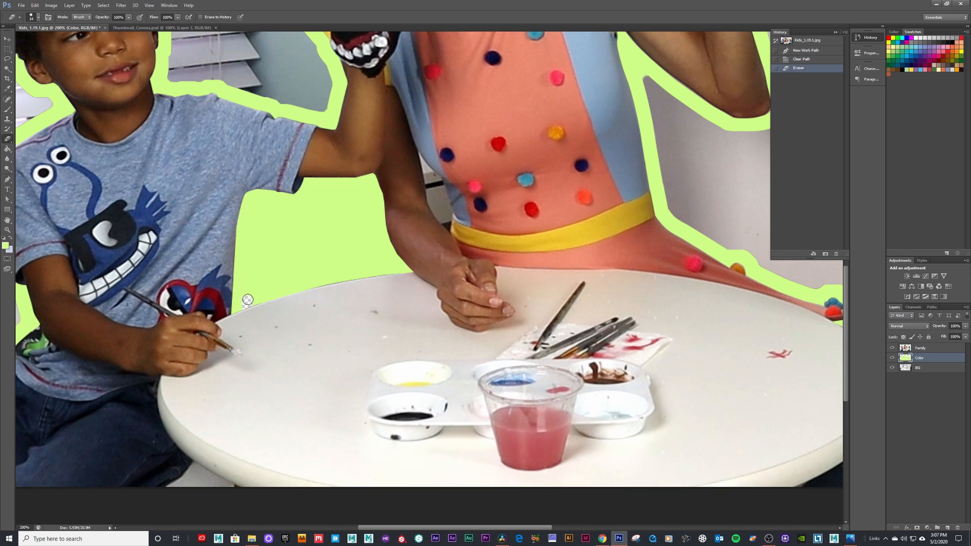
pyautogui.click(254, 329)
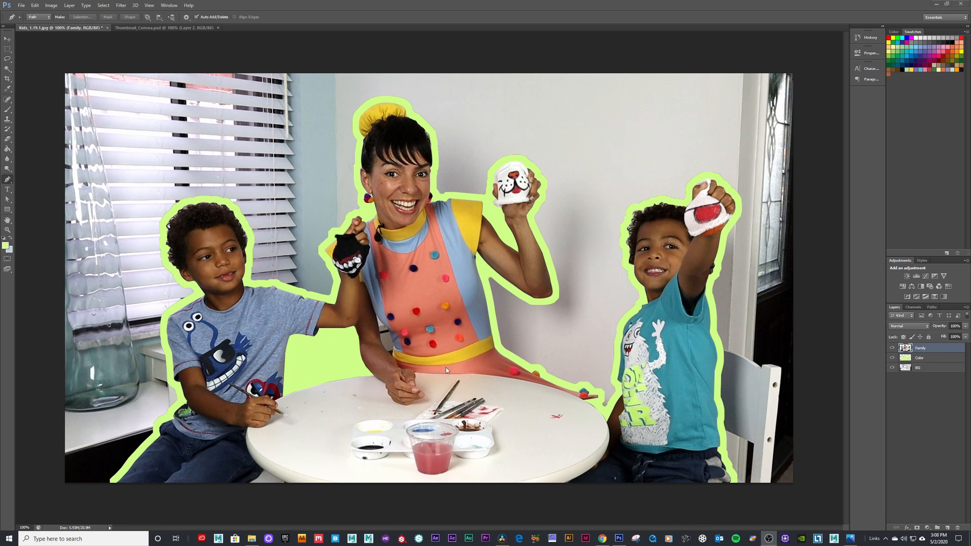
# Try a short Eraser stroke on the Color layer inside the lime gap beside the boy in blue
pyautogui.click(926, 351)
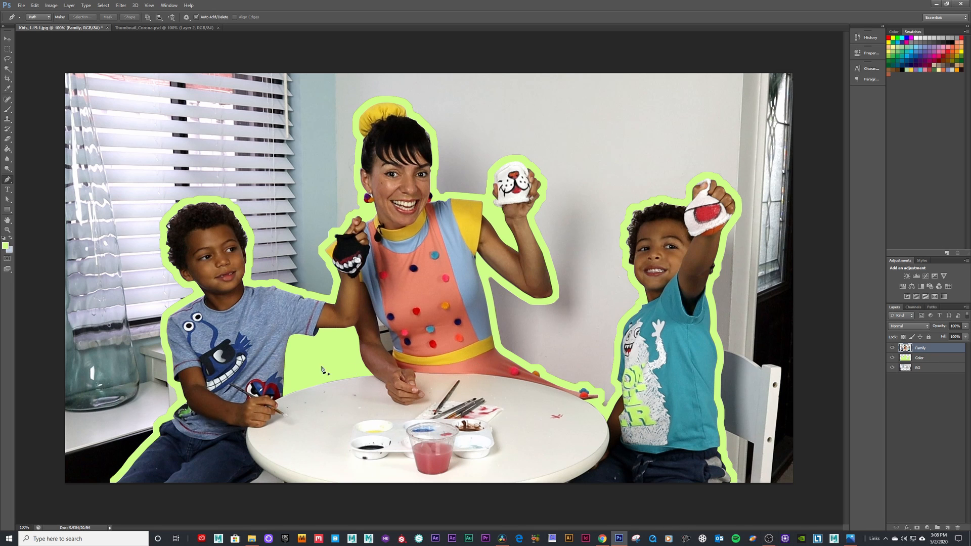
pyautogui.click(8, 140)
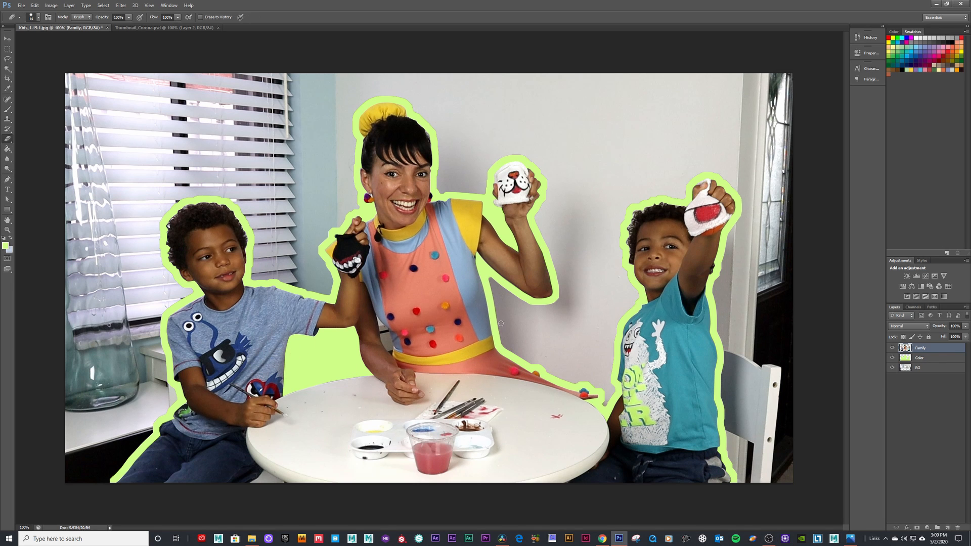
pyautogui.click(920, 359)
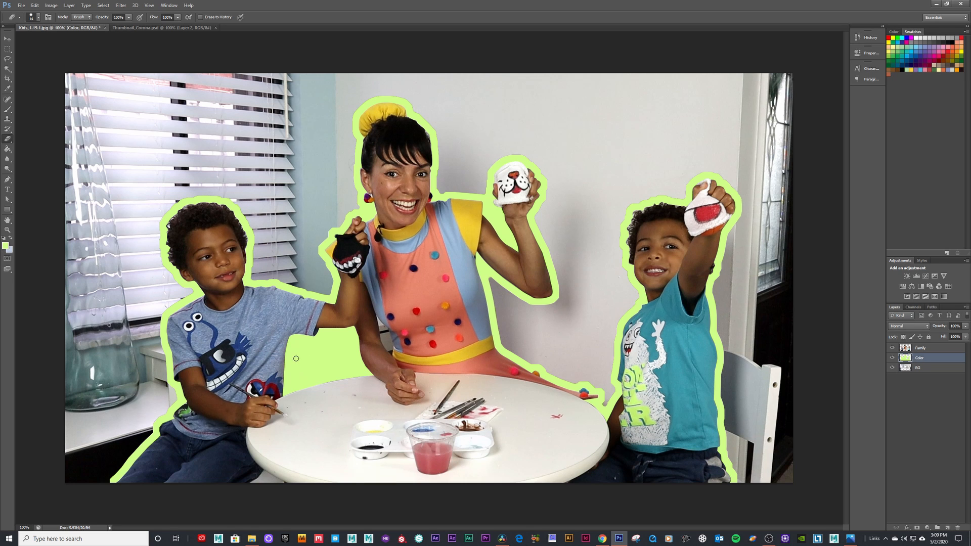
pyautogui.moveTo(313, 364); pyautogui.dragTo(297, 359)
# Hide the Color and Family layers to inspect the cut-out BG layer, and show both again
pyautogui.click(892, 358)
pyautogui.click(892, 348)
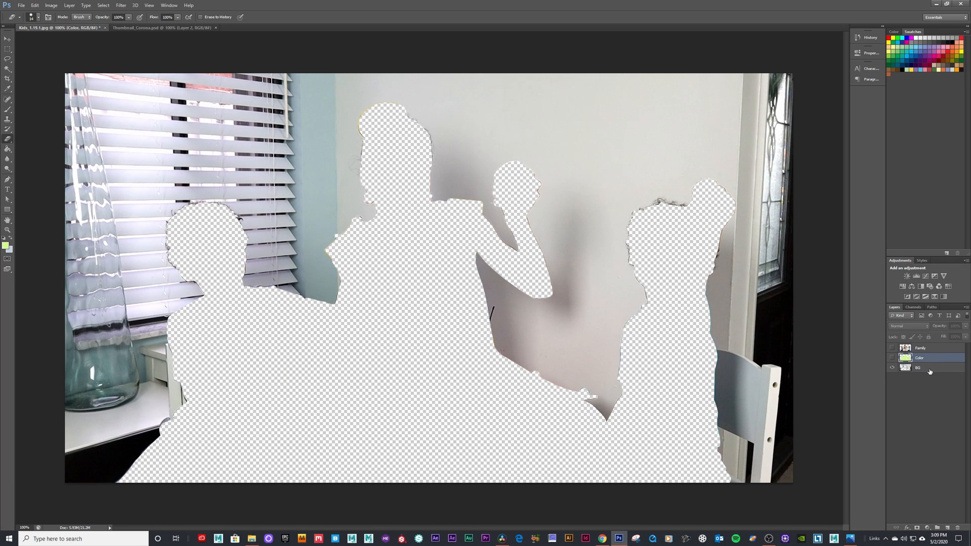
pyautogui.click(892, 357)
pyautogui.click(893, 348)
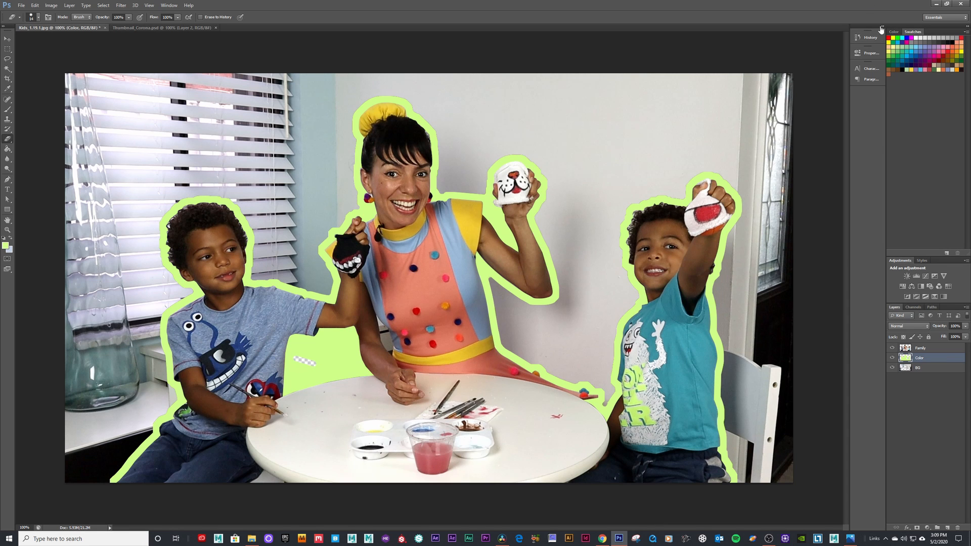
# Revert the image to the Clear Path history state, undoing the eraser stroke on the Color layer
pyautogui.click(870, 38)
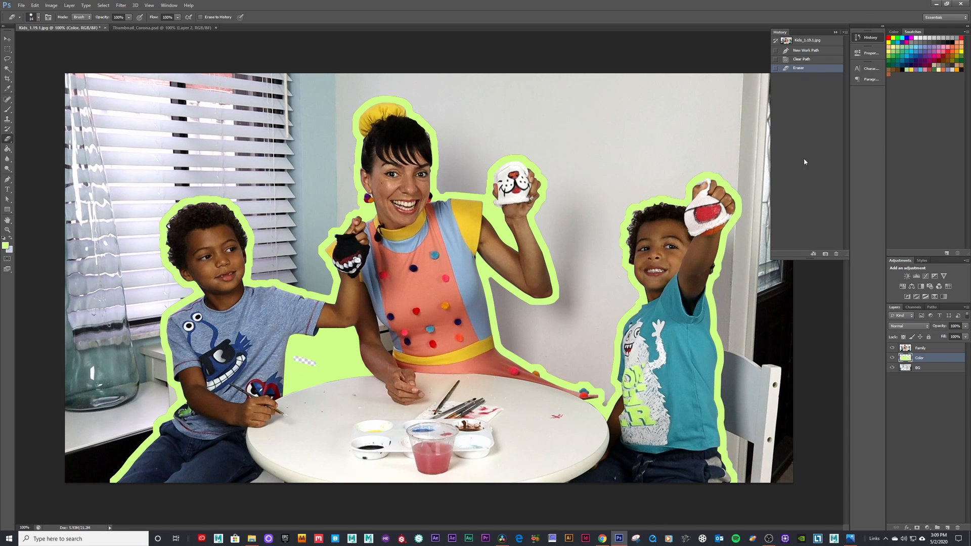
pyautogui.click(812, 60)
pyautogui.click(835, 32)
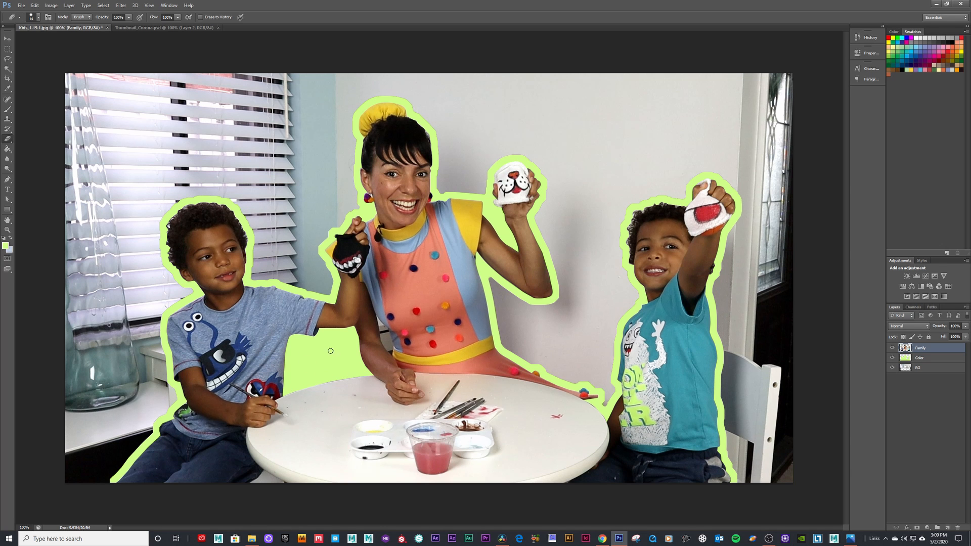
# In Thumbnail_Corona.psd, identify the Virus group by hiding and reshowing it, and select that group
pyautogui.click(133, 29)
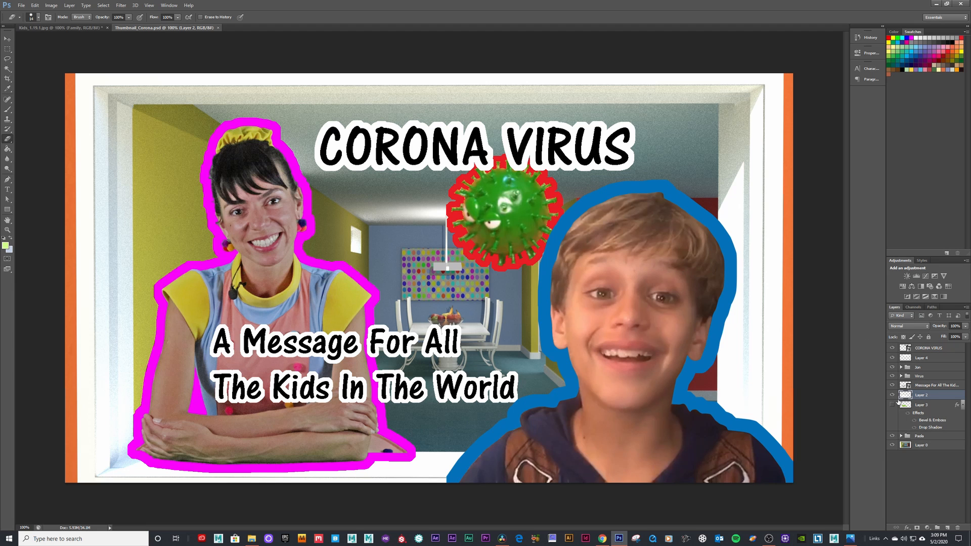
pyautogui.click(893, 376)
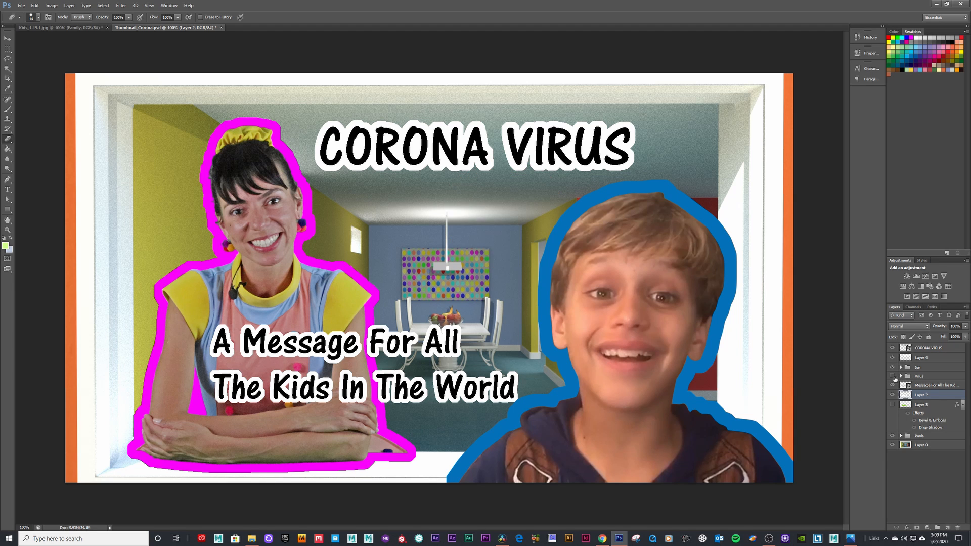
pyautogui.click(893, 376)
pyautogui.click(933, 379)
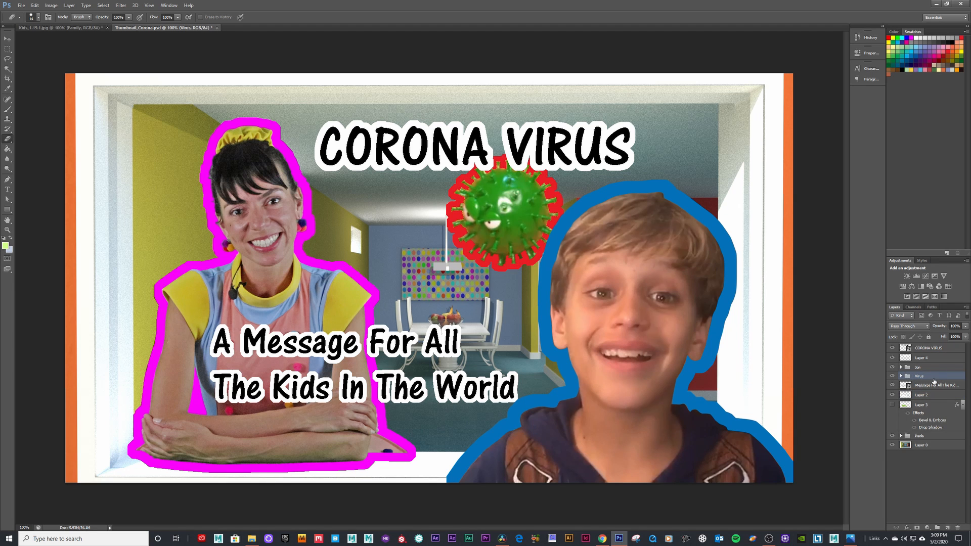
# Activate the Move tool and float Thumbnail_Corona.psd in a smaller window over the Kids_1.19.1.jpg image
pyautogui.click(58, 28)
pyautogui.click(8, 39)
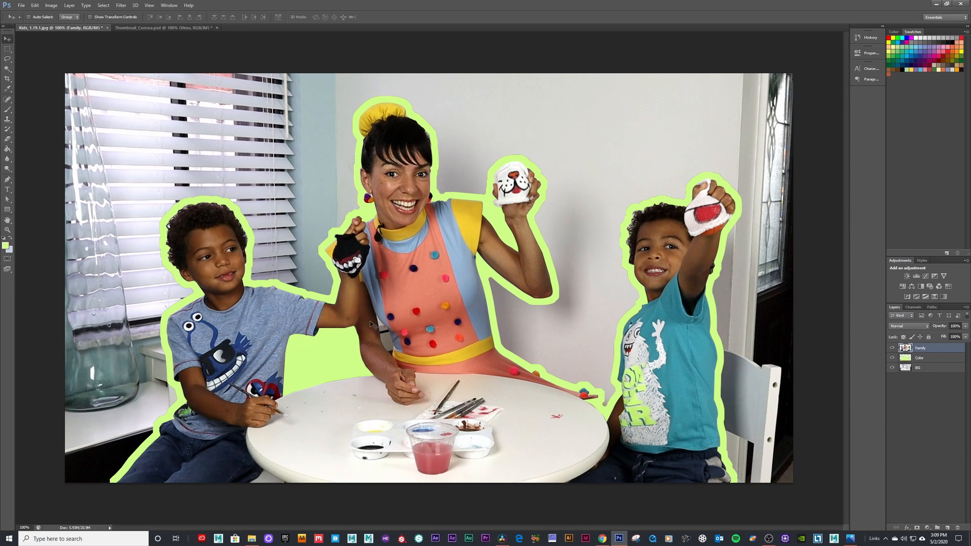
pyautogui.moveTo(153, 29); pyautogui.dragTo(381, 150)
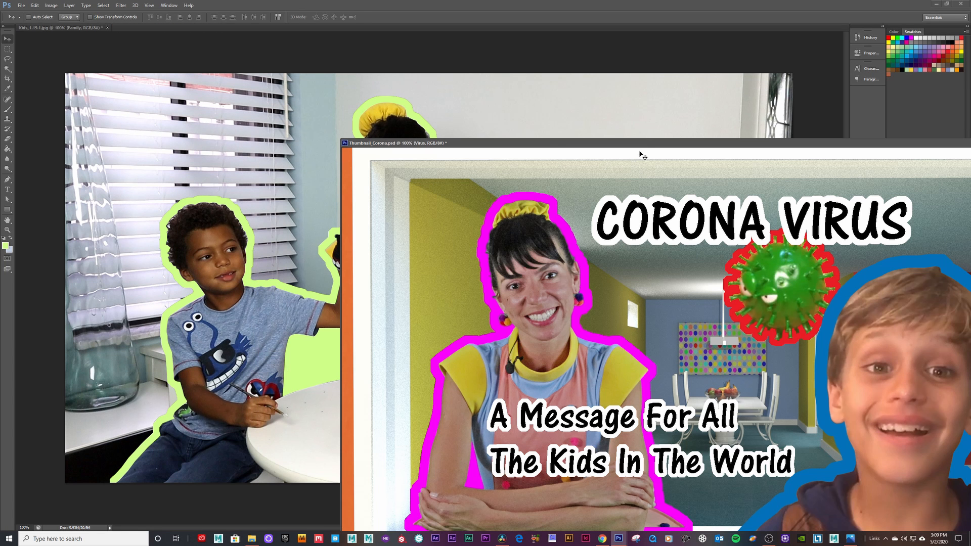
pyautogui.moveTo(627, 146); pyautogui.dragTo(538, 135)
pyautogui.moveTo(250, 127); pyautogui.dragTo(326, 140)
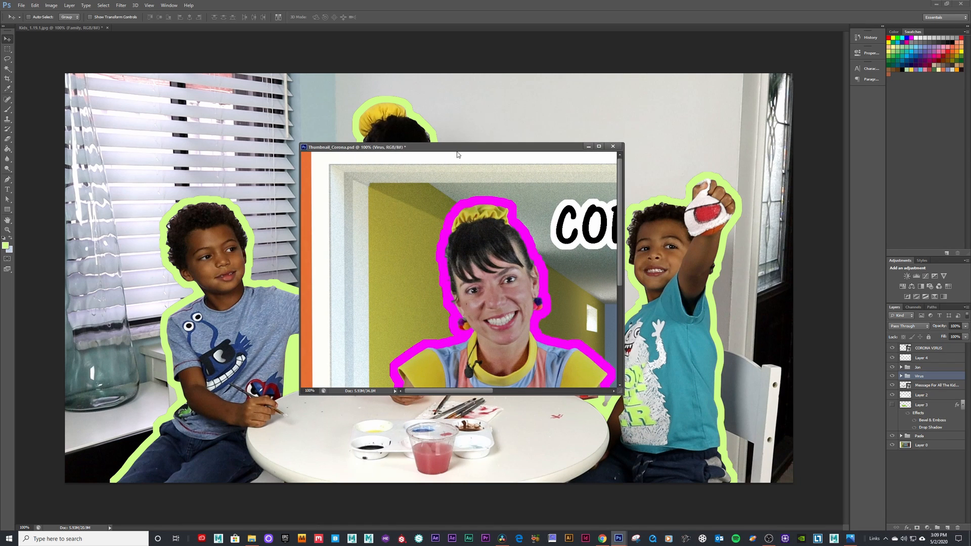
# Copy the Virus group from Thumbnail_Corona.psd into the Kids_1.19.1.jpg image and close Thumbnail_Corona.psd
pyautogui.moveTo(456, 155); pyautogui.dragTo(541, 161)
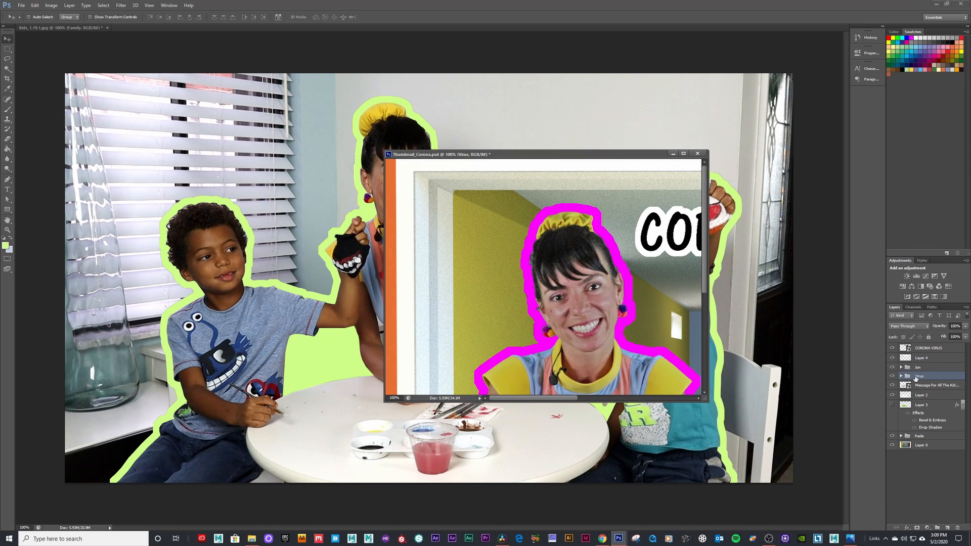
pyautogui.moveTo(908, 378); pyautogui.dragTo(740, 169)
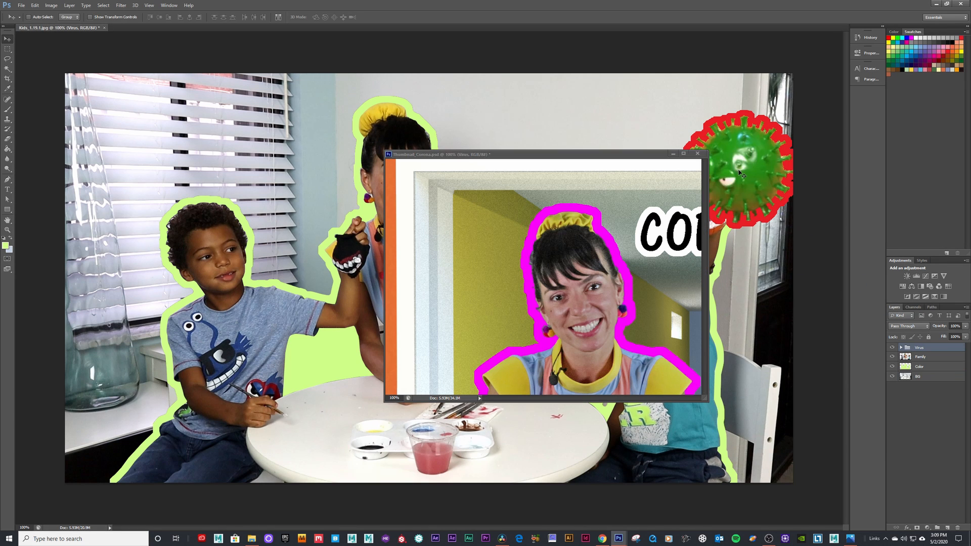
pyautogui.click(699, 153)
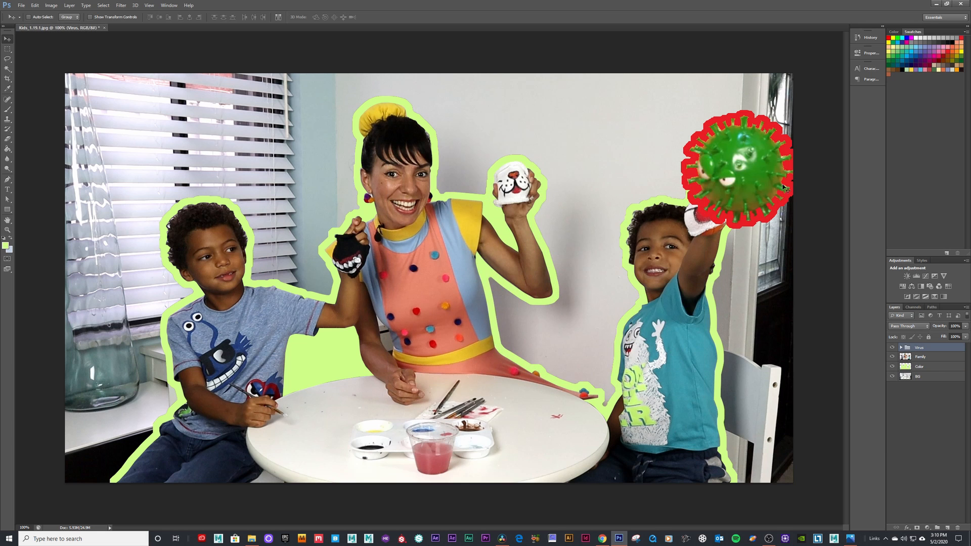
# Move the virus above the table between the boy in the grey shirt and the woman, and scale it to about 64%
pyautogui.moveTo(739, 170); pyautogui.dragTo(343, 366)
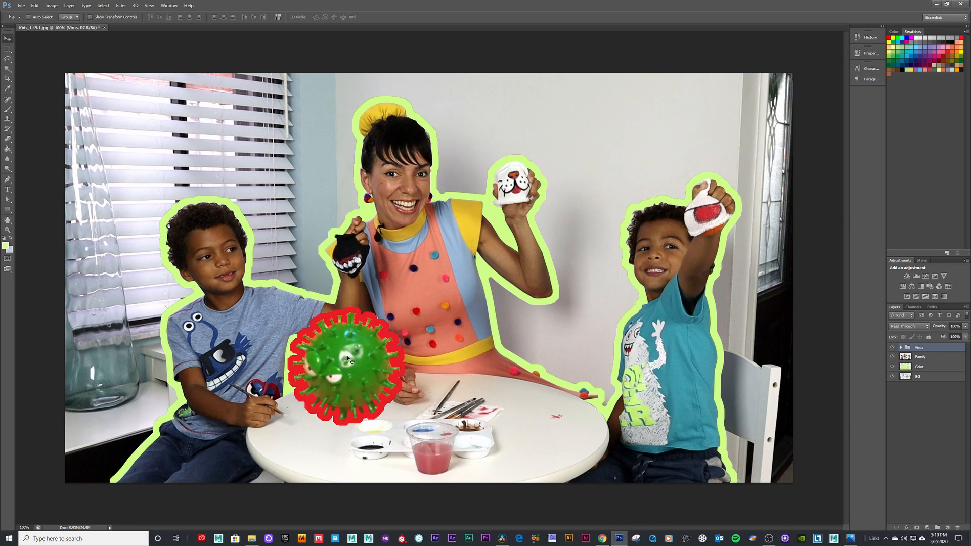
pyautogui.moveTo(351, 358); pyautogui.dragTo(327, 361)
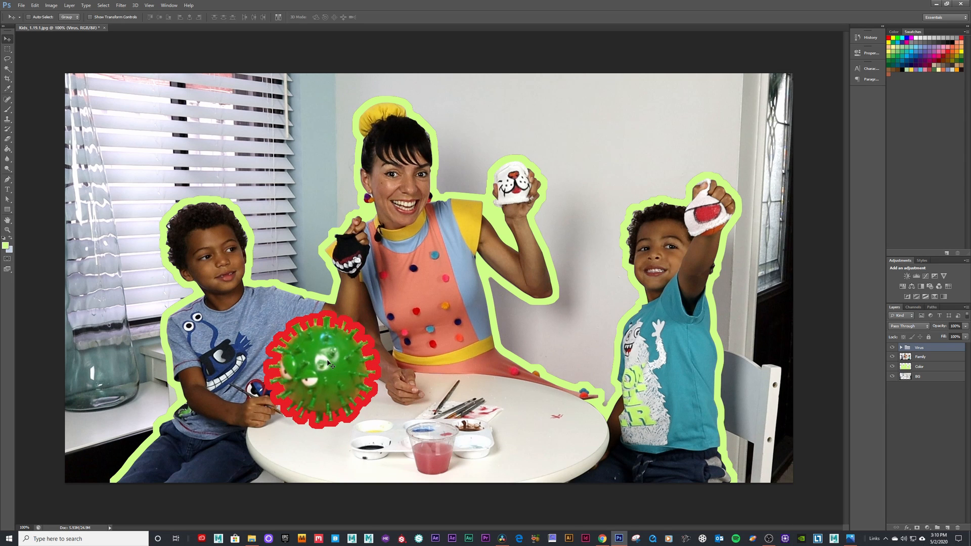
pyautogui.hotkey('ctrl', 't')
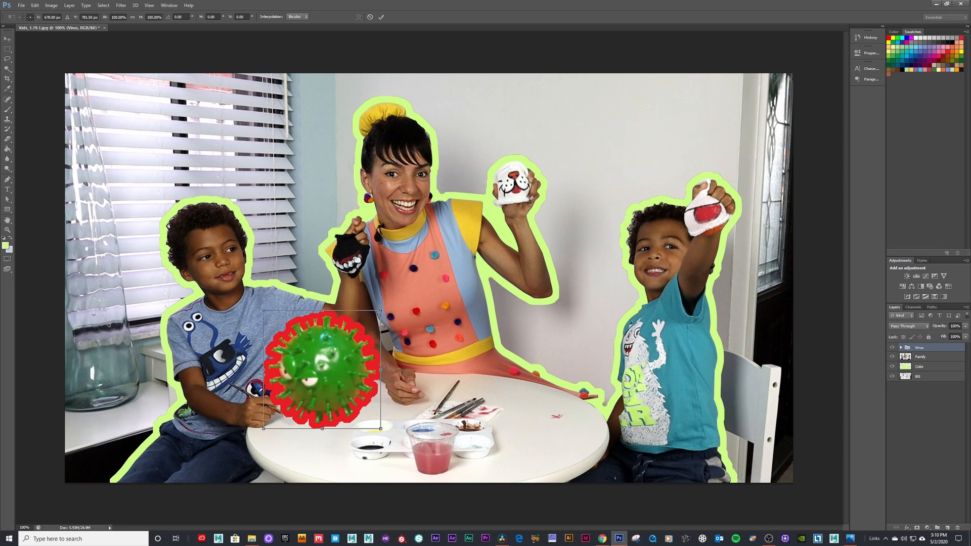
pyautogui.moveTo(381, 310); pyautogui.dragTo(373, 286)
pyautogui.hotkey('ctrl', 'z')
pyautogui.moveTo(382, 312); pyautogui.dragTo(343, 358)
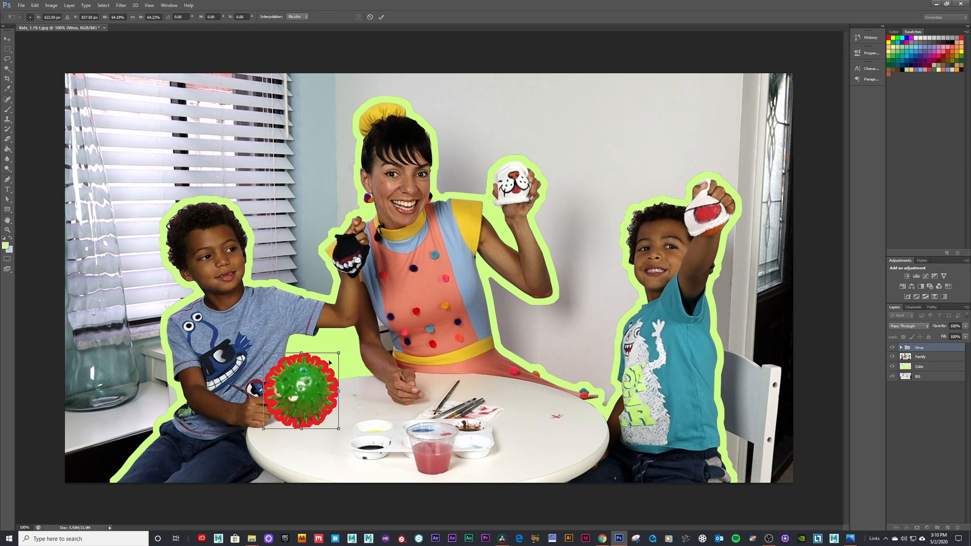
pyautogui.moveTo(306, 385); pyautogui.dragTo(333, 356)
pyautogui.moveTo(331, 360); pyautogui.dragTo(329, 362)
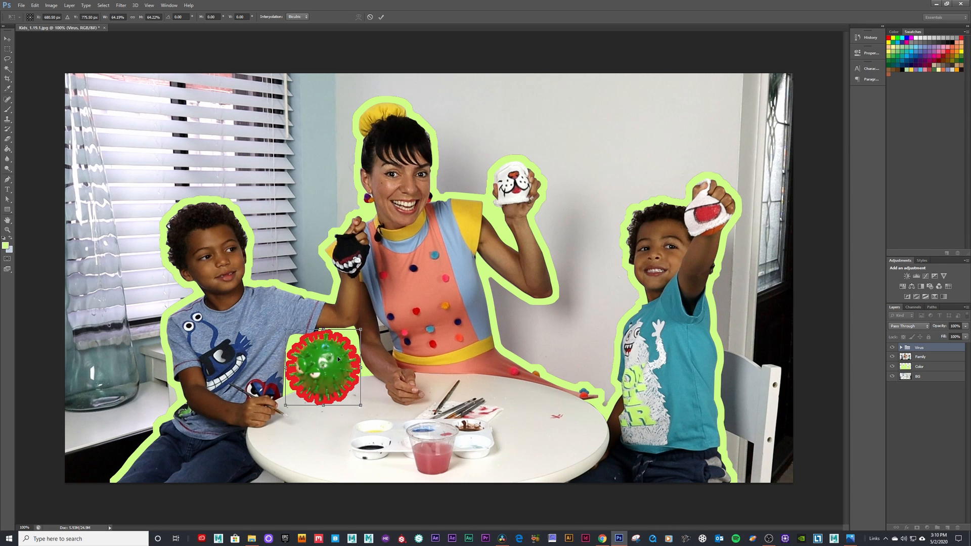
pyautogui.press('Return')
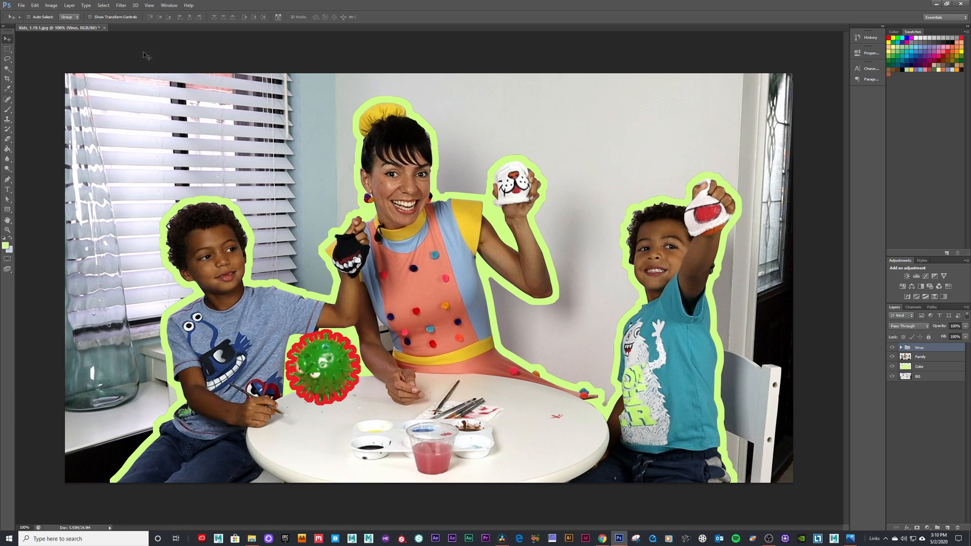
# Try flipping the whole canvas horizontally, and undo the flip
pyautogui.click(103, 6)
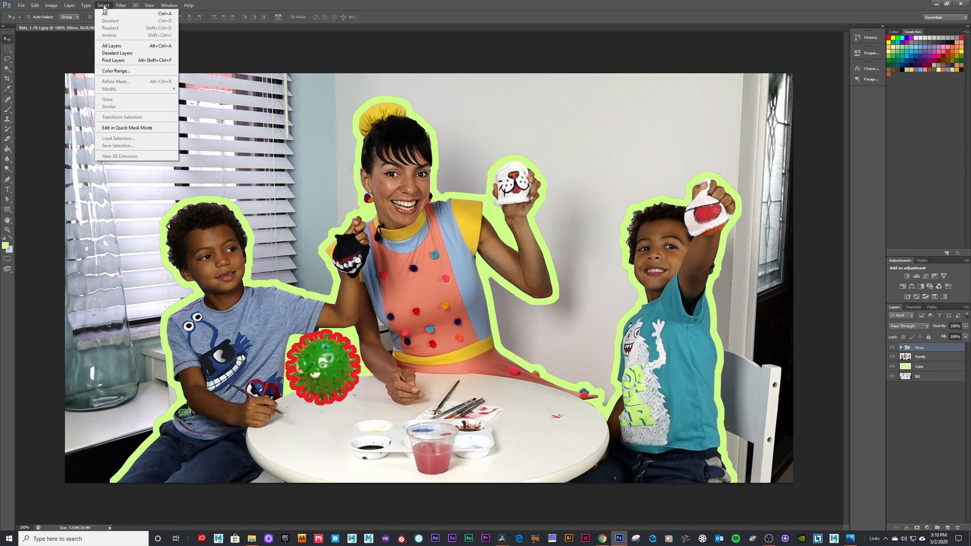
pyautogui.click(86, 6)
pyautogui.click(65, 6)
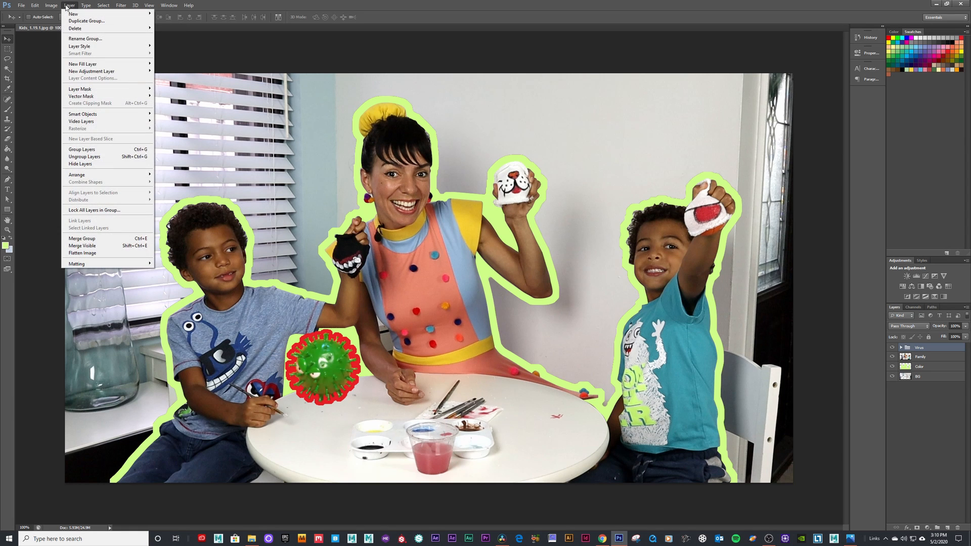
pyautogui.moveTo(49, 6)
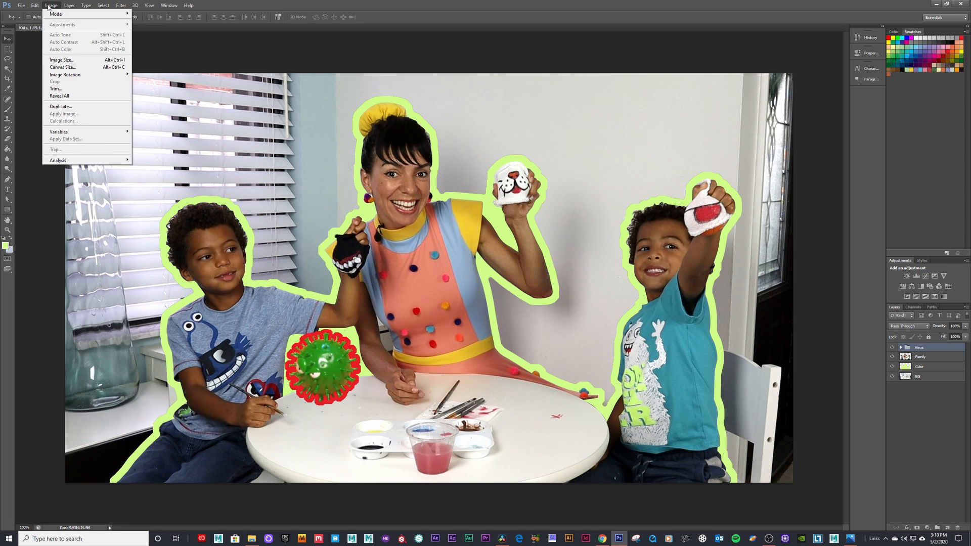
pyautogui.moveTo(83, 75)
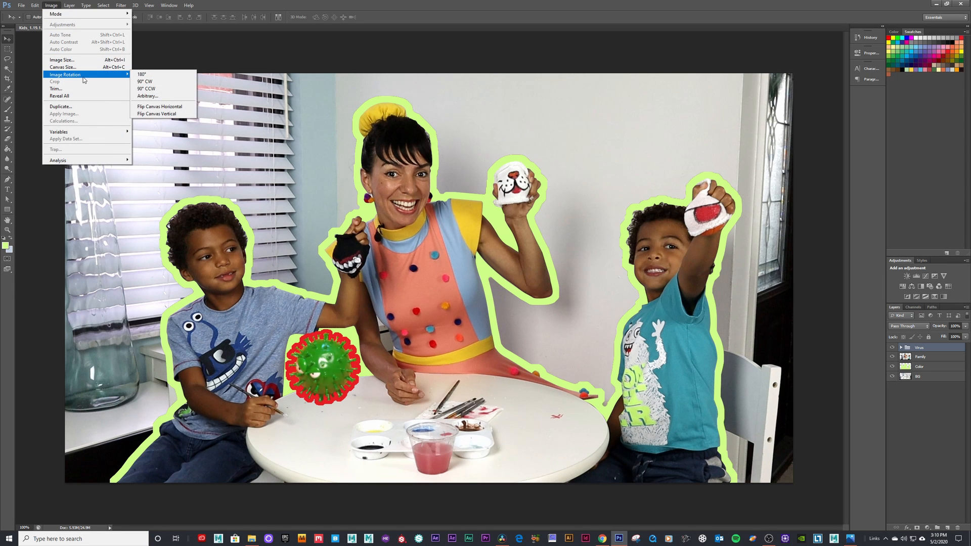
pyautogui.click(146, 107)
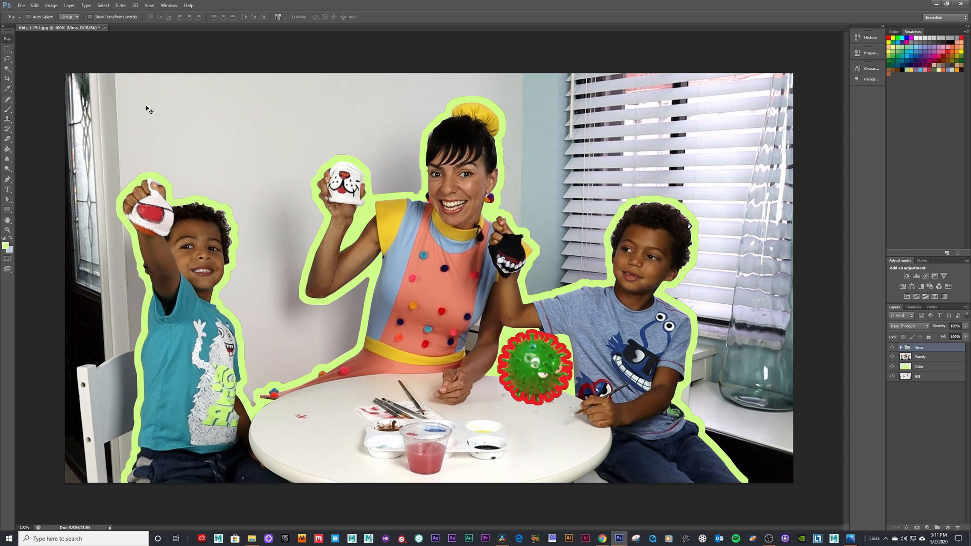
pyautogui.hotkey('ctrl', 'z')
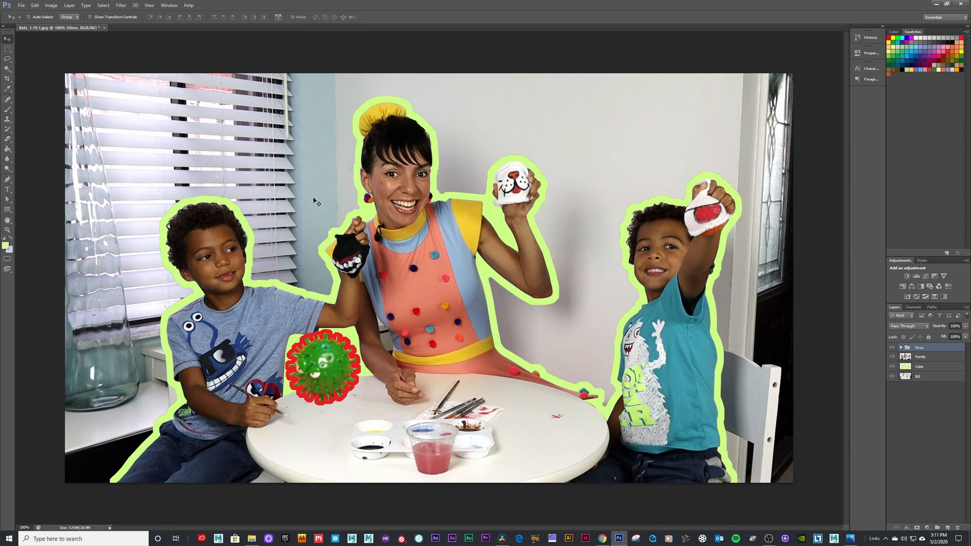
# Mirror only the Virus group horizontally with a transform width of -100%, and nudge it slightly lower toward the table
pyautogui.hotkey('ctrl', 't')
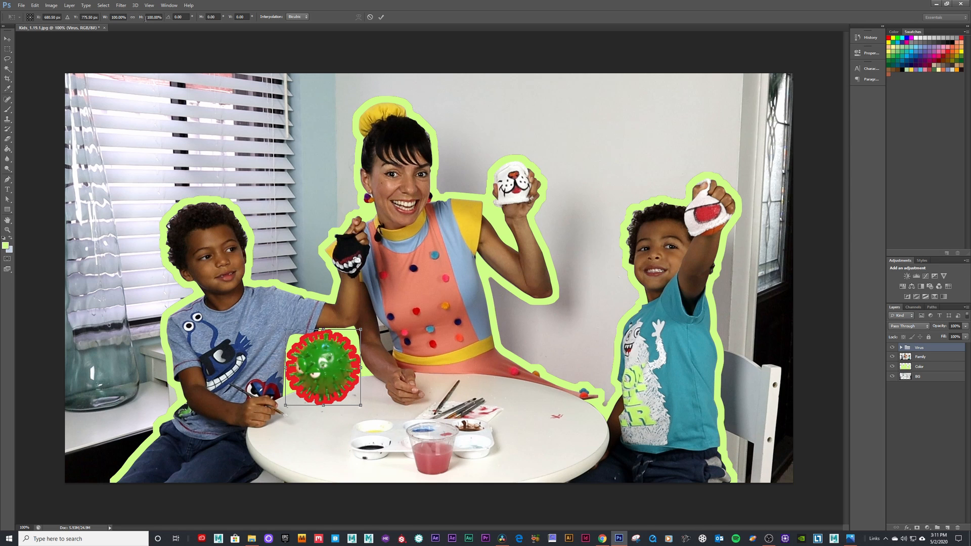
pyautogui.click(112, 17)
pyautogui.write('-')
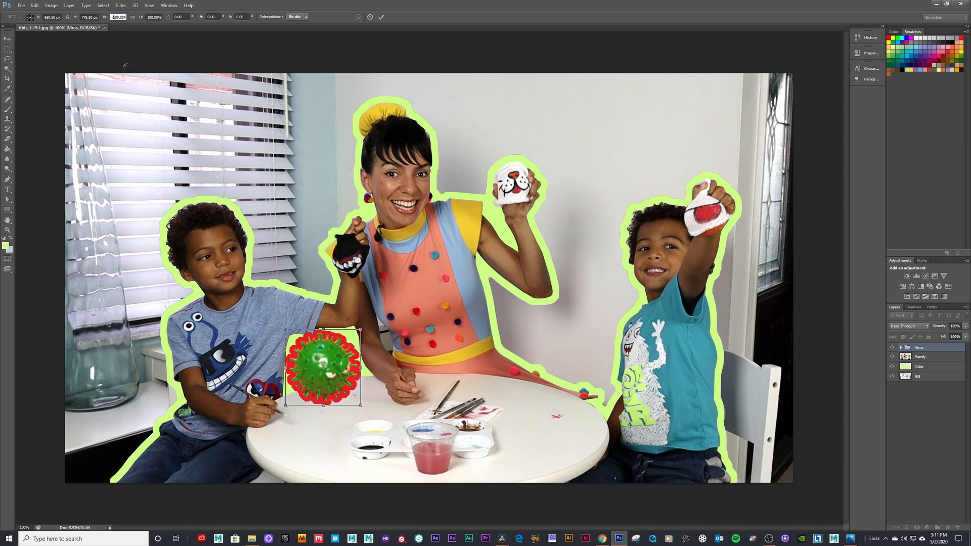
pyautogui.press('Return')
pyautogui.press('Return')
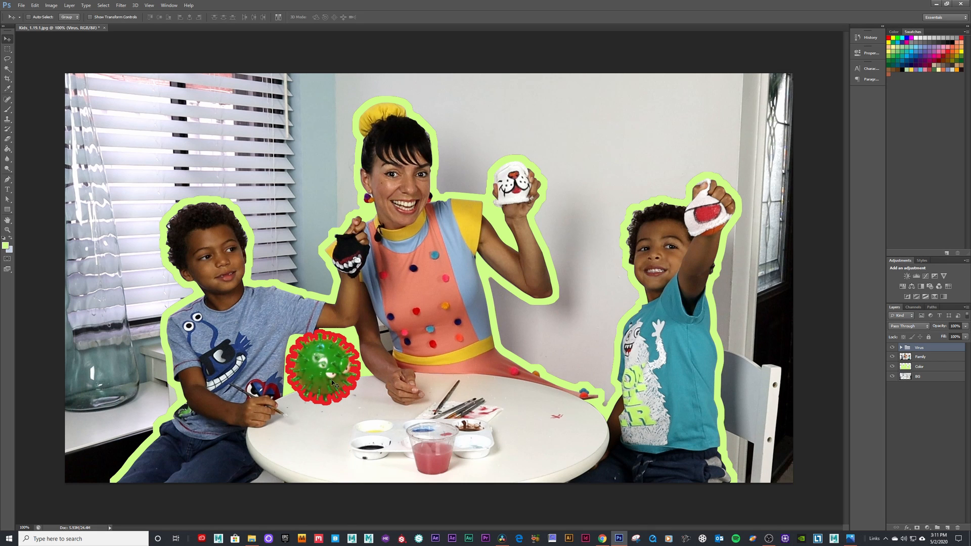
pyautogui.moveTo(335, 383); pyautogui.dragTo(328, 382)
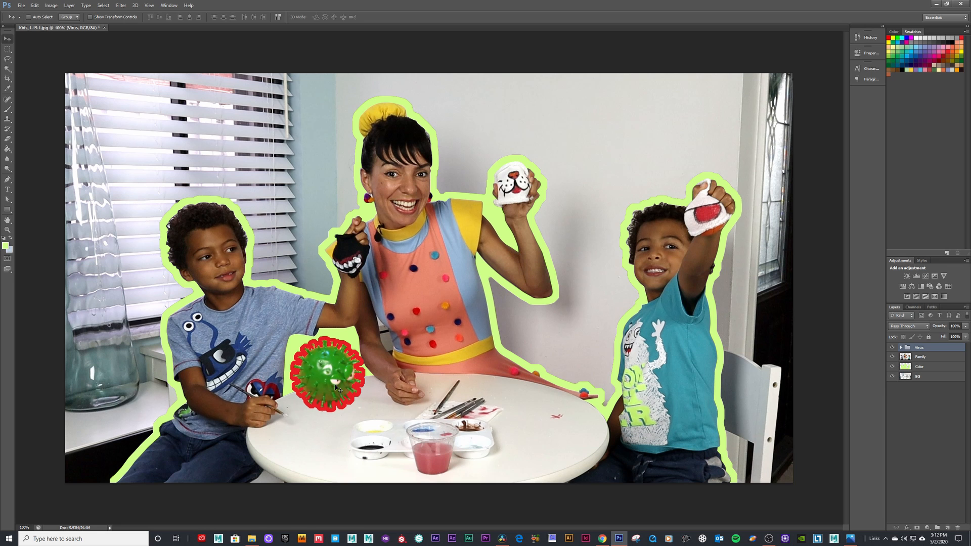
# Bring up Thumbnail_Corona.jpg in Photos to examine its title layout, and minimise it
pyautogui.moveTo(1, 130); pyautogui.dragTo(423, 89)
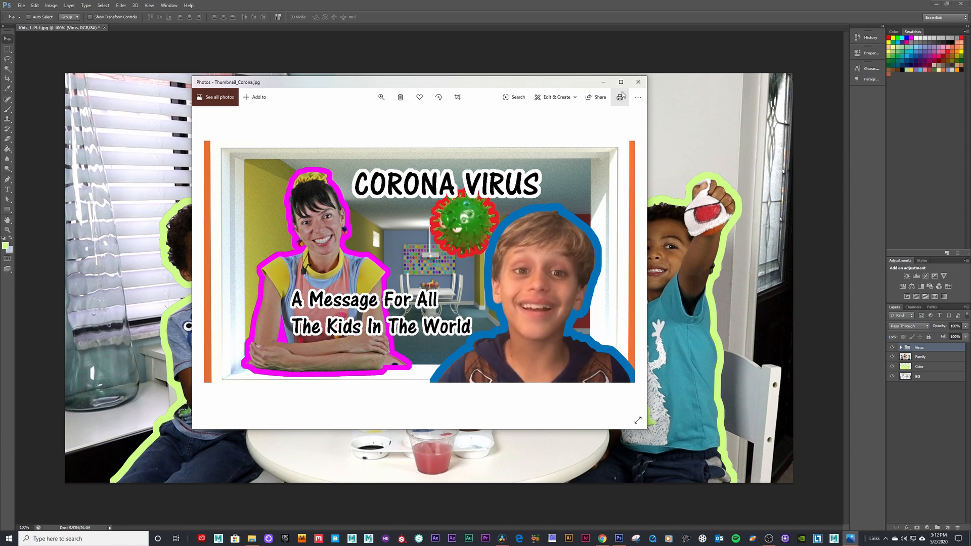
pyautogui.click(604, 82)
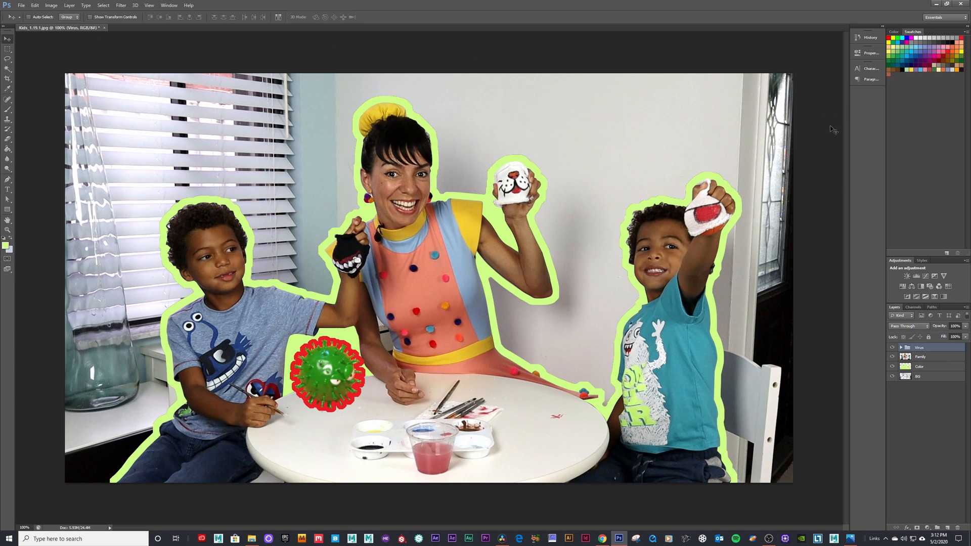
# Add a left-aligned text title reading "The Rona Mask For Kids" across the upper part of the image
pyautogui.click(8, 190)
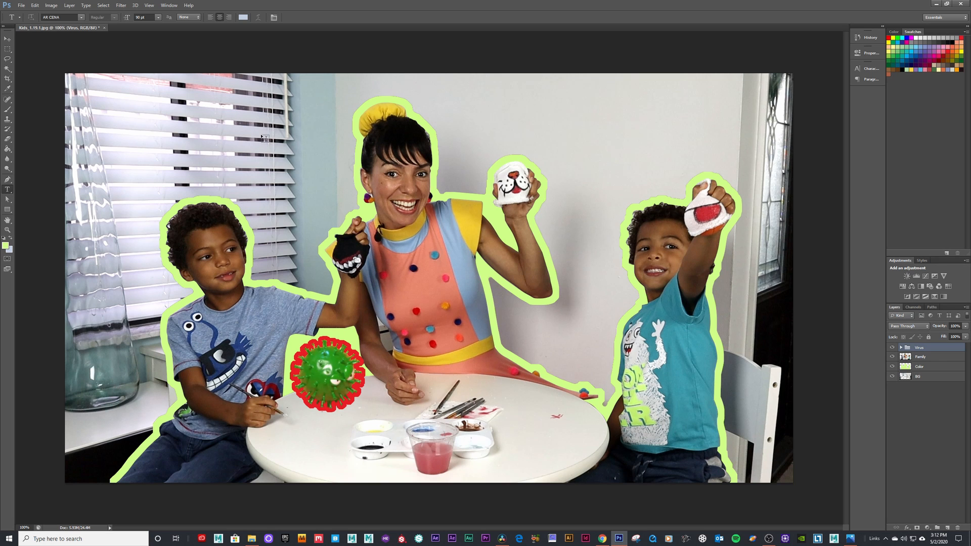
pyautogui.click(267, 107)
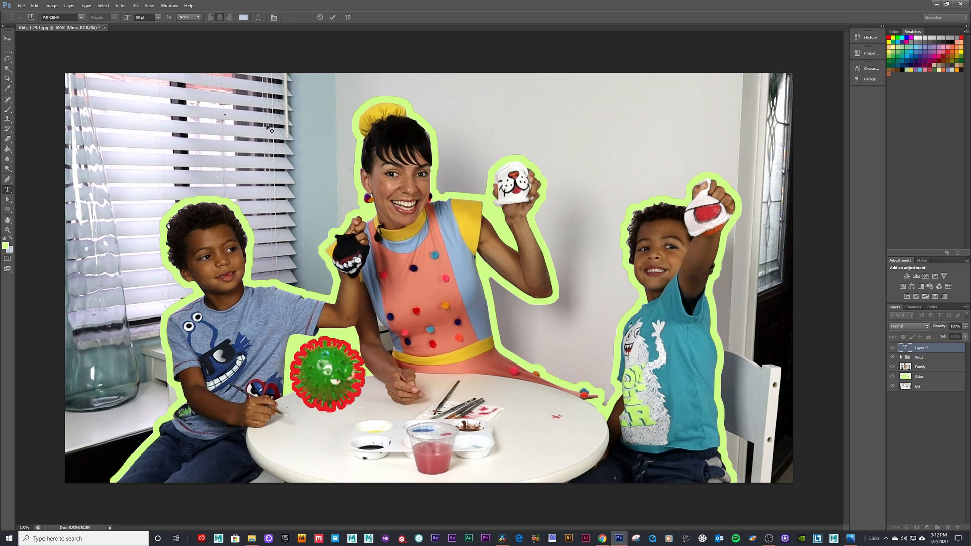
pyautogui.write('The')
pyautogui.press('BackSpace')
pyautogui.press('BackSpace')
pyautogui.press('BackSpace')
pyautogui.click(210, 17)
pyautogui.write('The Rona Mask')
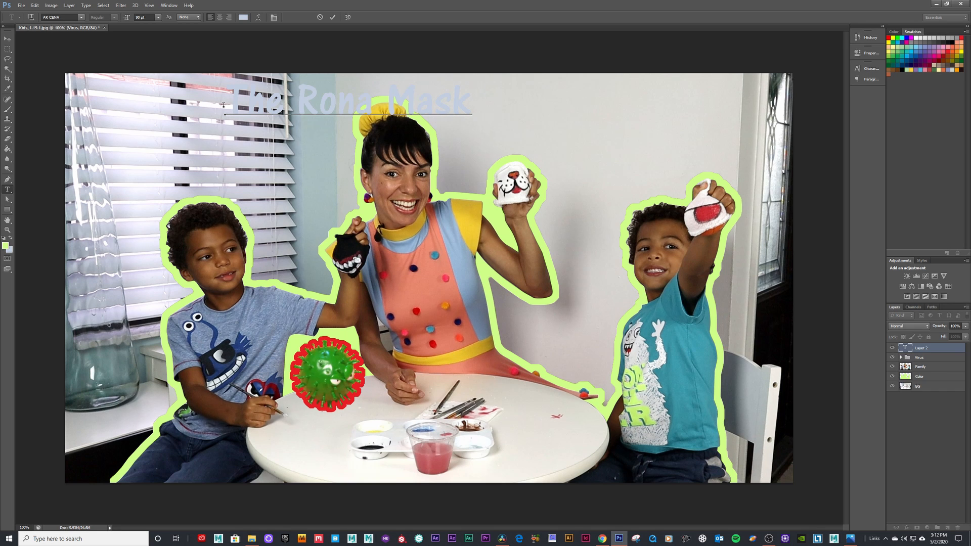
pyautogui.write(' Fo')
pyautogui.write('r')
pyautogui.write(' Ki')
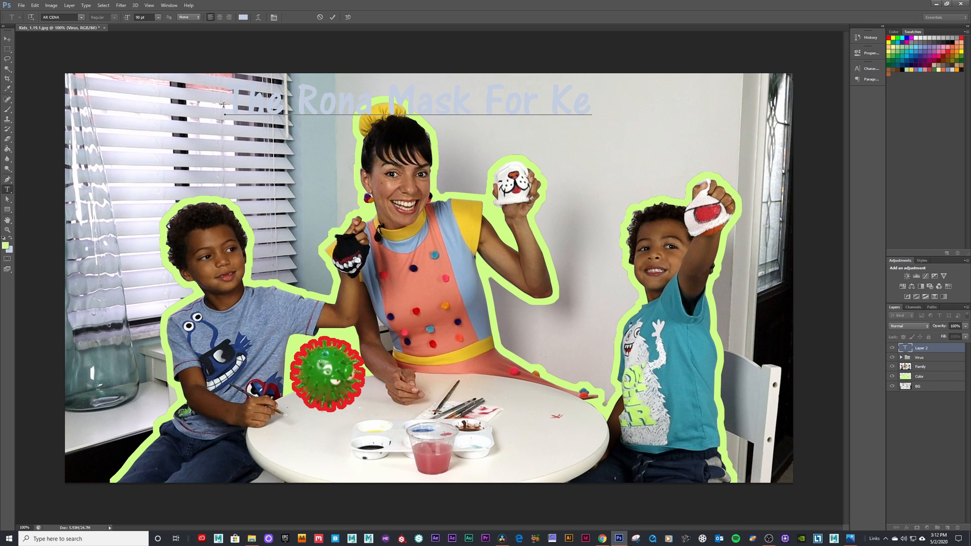
pyautogui.write('ds')
# Color the entire title text pure red and commit the text edit
pyautogui.click(598, 103)
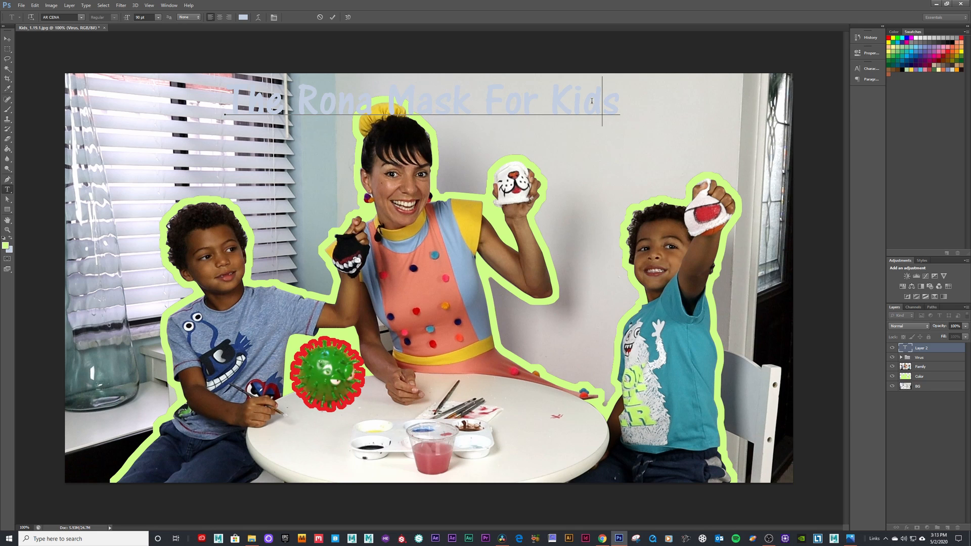
pyautogui.doubleClick(592, 101)
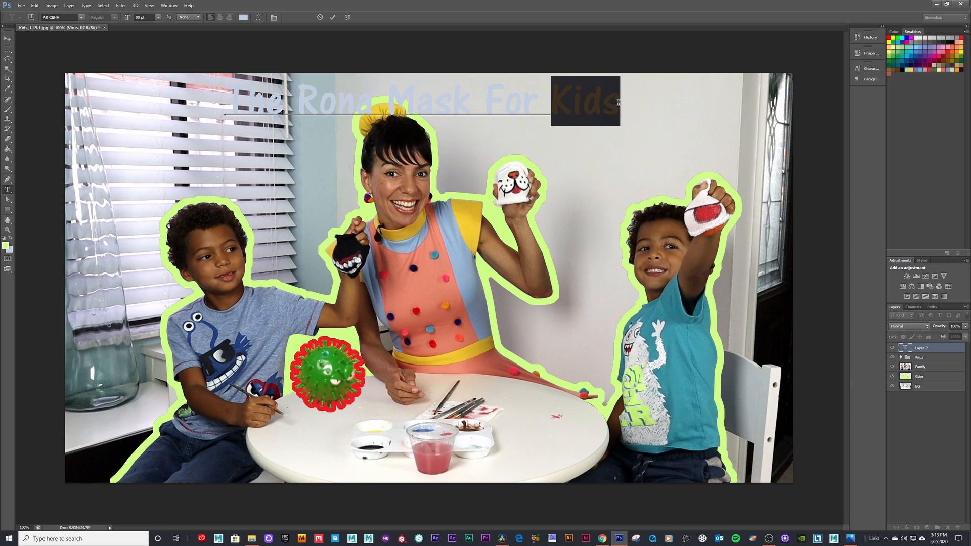
pyautogui.click(613, 100)
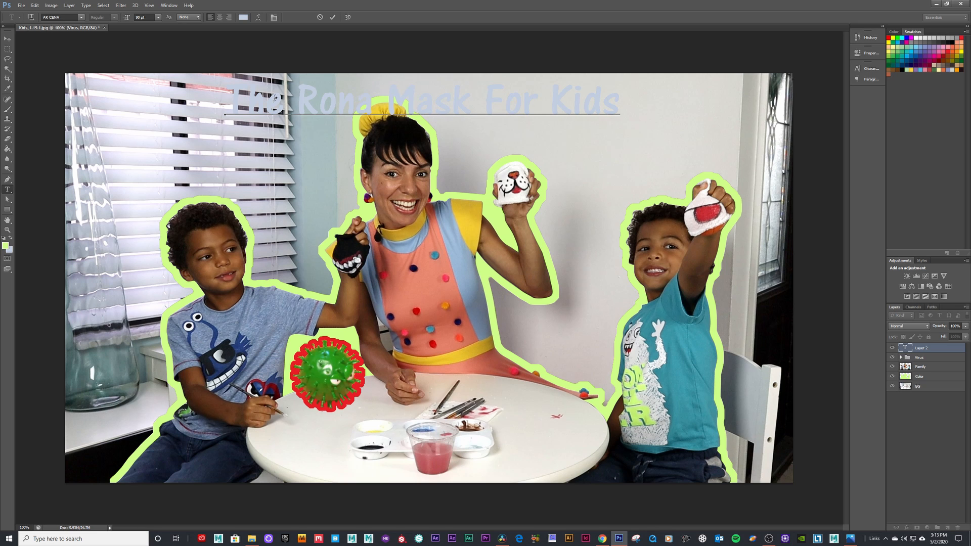
pyautogui.hotkey('ctrl', 'a')
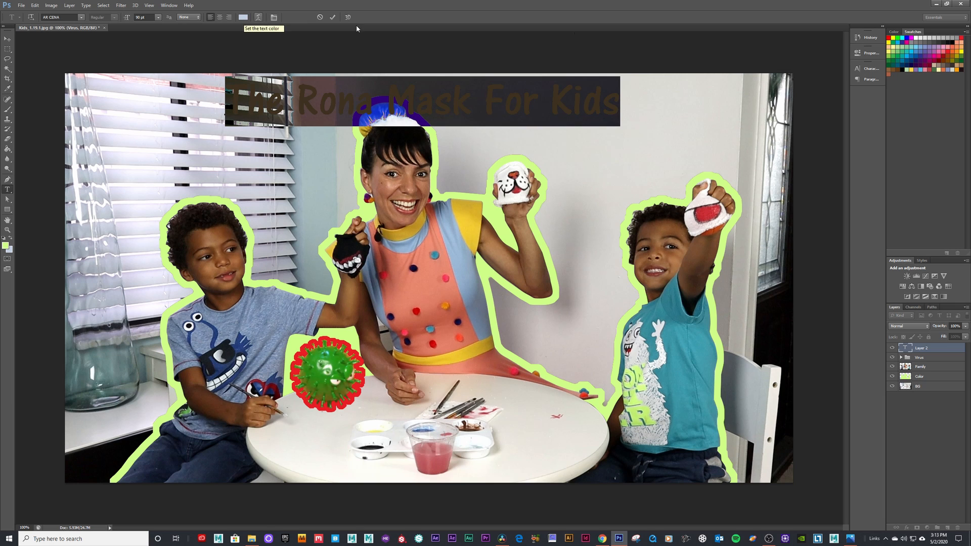
pyautogui.click(889, 37)
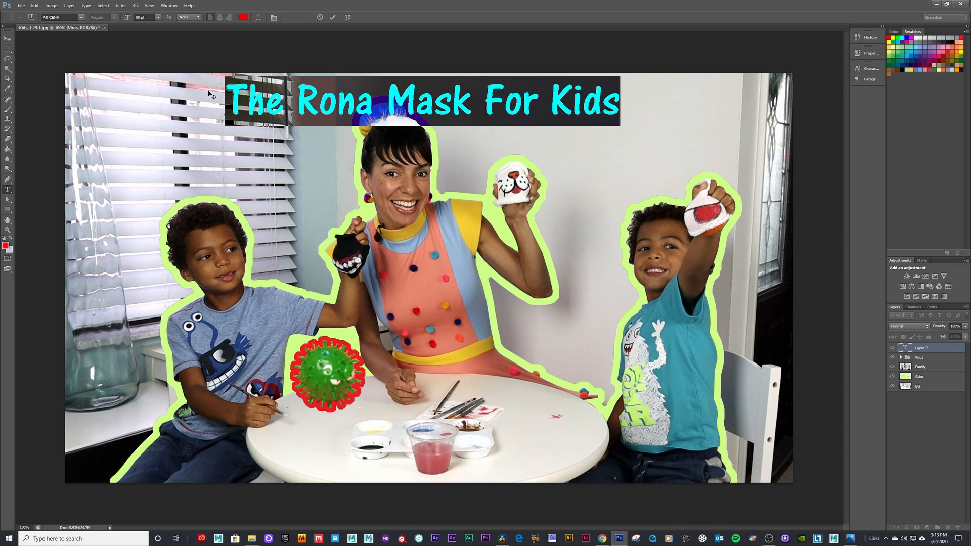
pyautogui.click(6, 40)
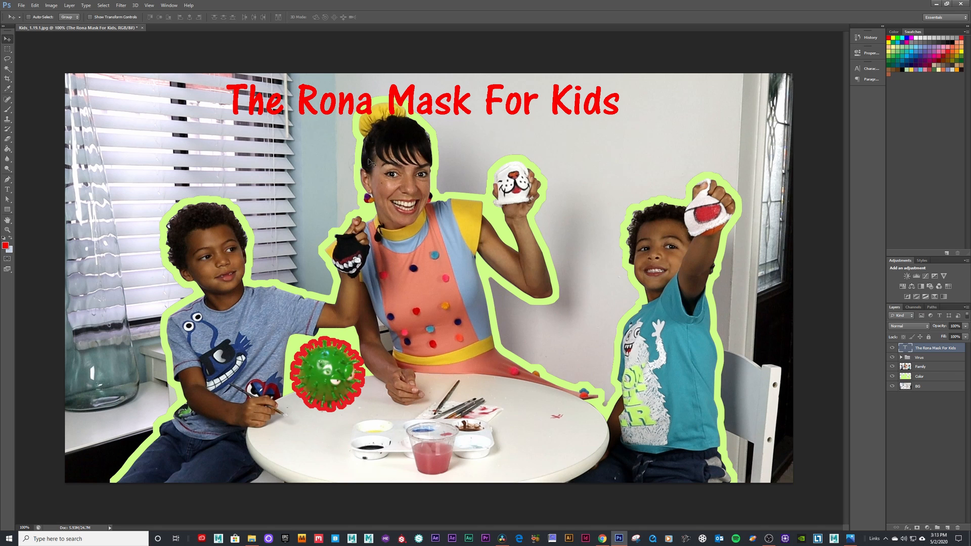
# Reposition the red title so it is roughly centered horizontally above the group, crossing the woman's hair bun
pyautogui.moveTo(375, 201); pyautogui.dragTo(309, 292)
pyautogui.moveTo(374, 196); pyautogui.dragTo(436, 89)
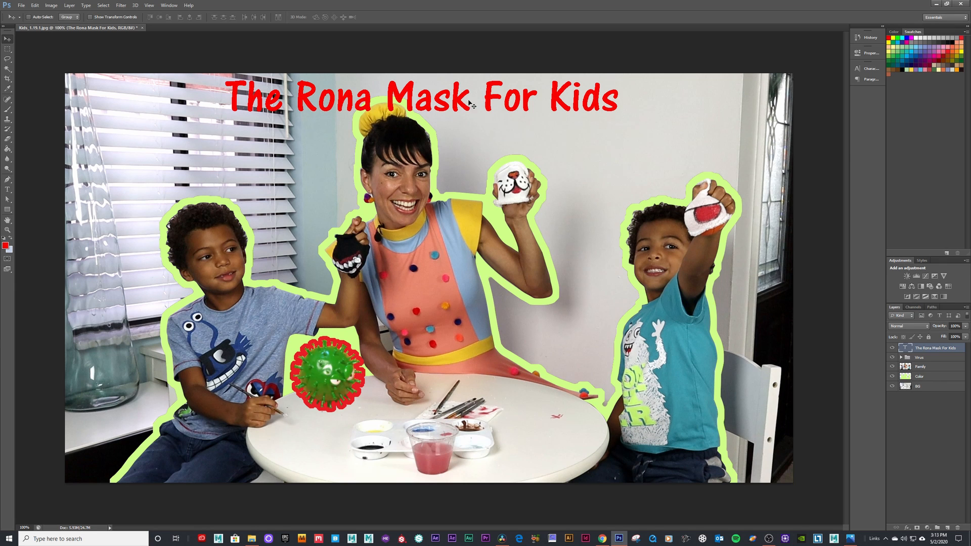
pyautogui.moveTo(484, 119); pyautogui.dragTo(489, 113)
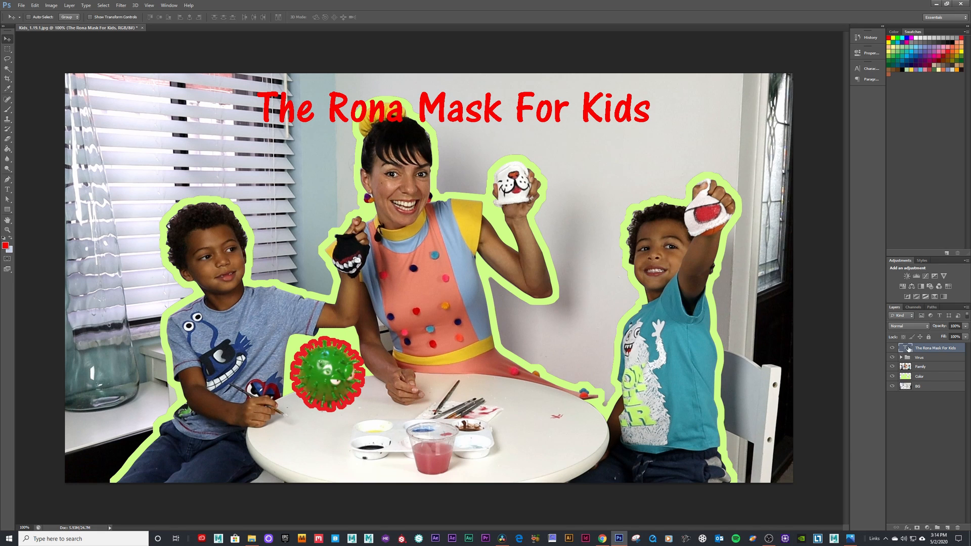
# Delete the words "For Kids" from the red title, leaving "The Rona Mask", and commit the text edit
pyautogui.press('t')
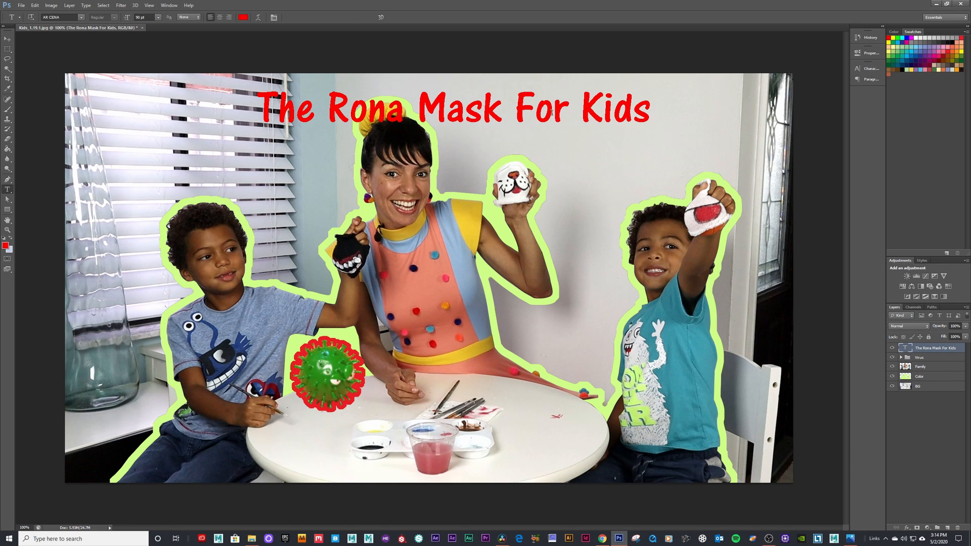
pyautogui.click(516, 107)
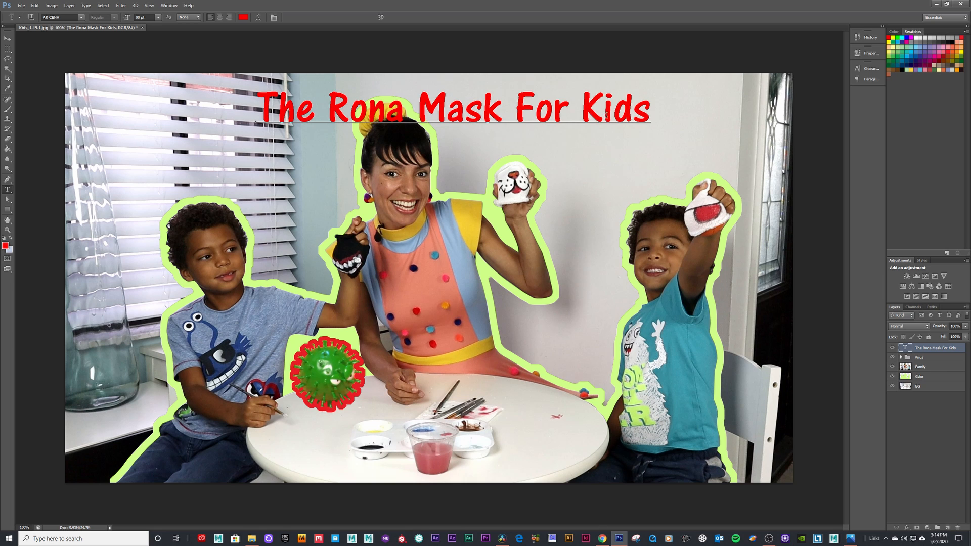
pyautogui.keyDown('shift'); pyautogui.click(652, 119); pyautogui.keyUp('shift')
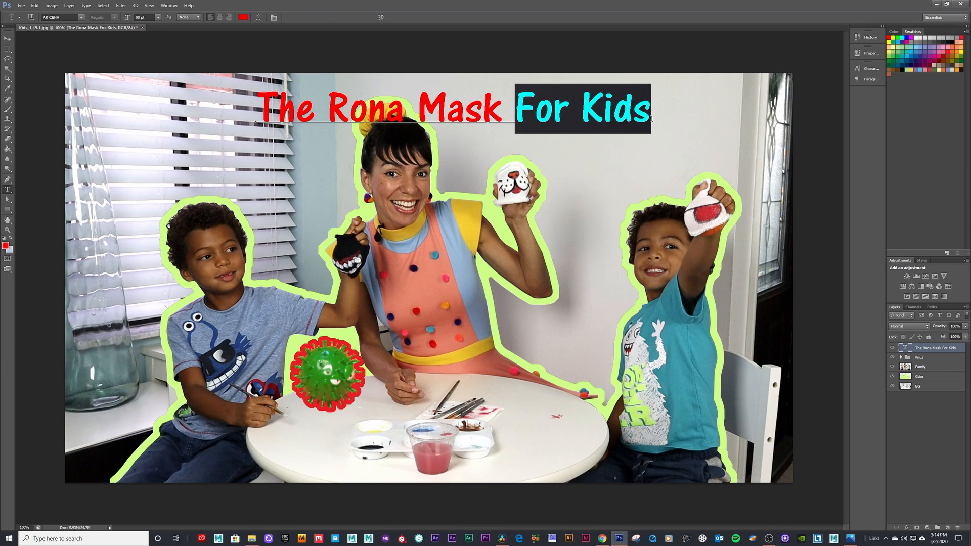
pyautogui.press('ctrl')
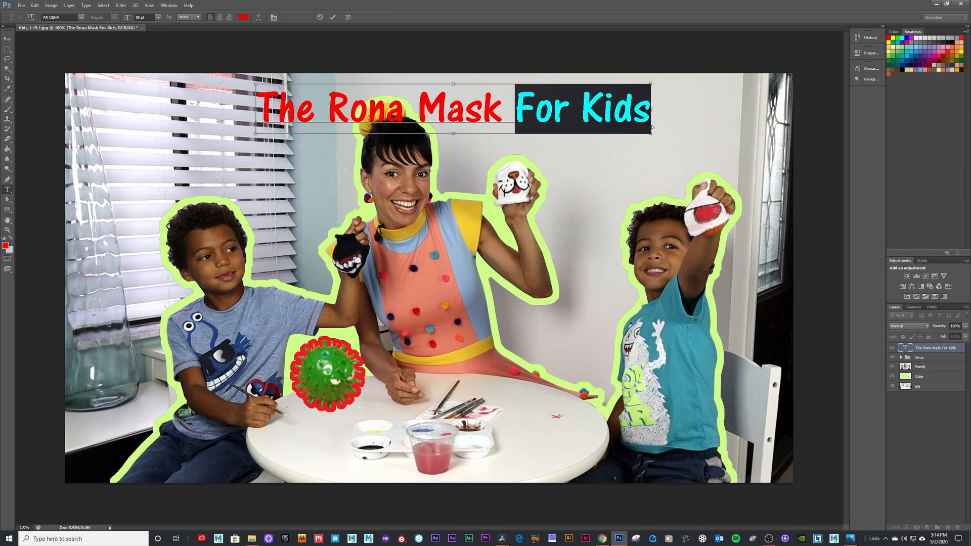
pyautogui.press('BackSpace')
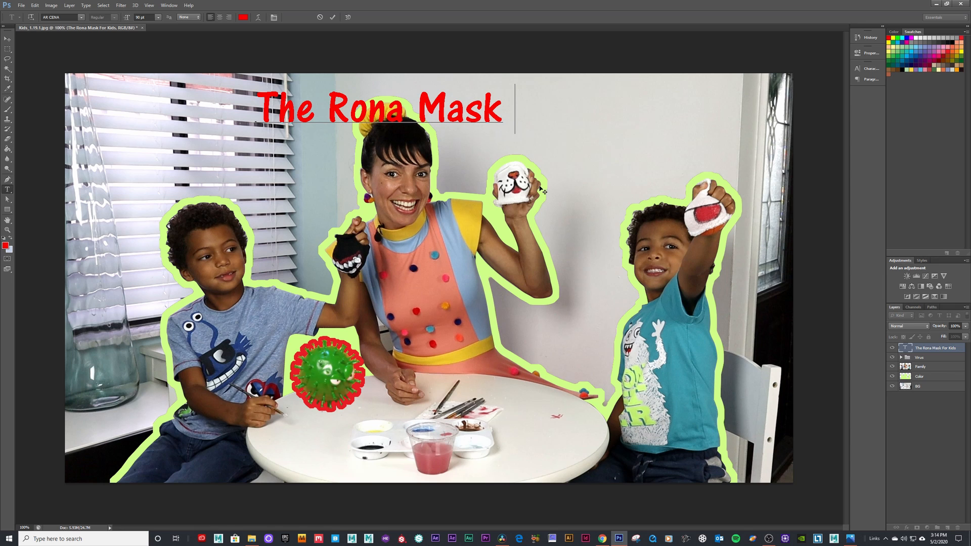
pyautogui.click(8, 39)
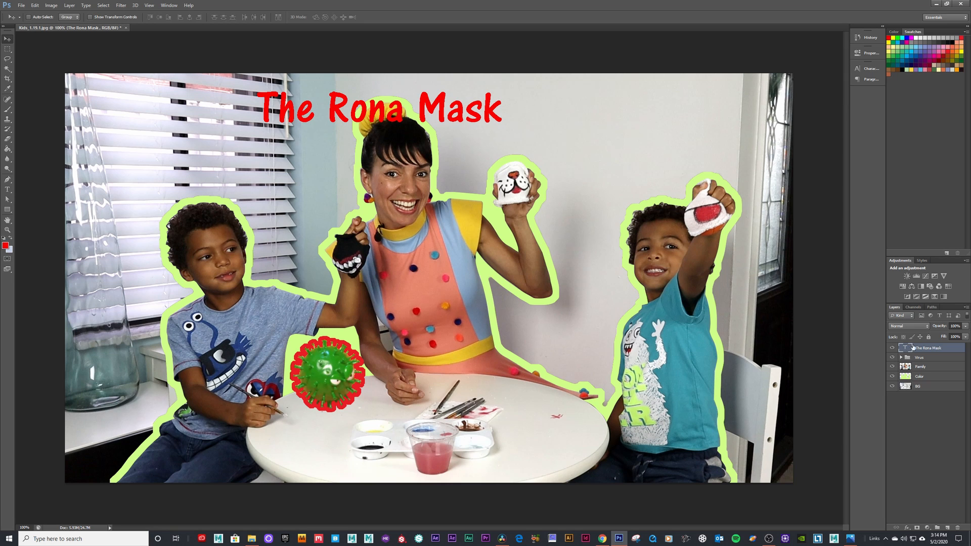
# Add a separate red text reading "For Kids" on the wall beside the woman's head and commit it
pyautogui.press('t')
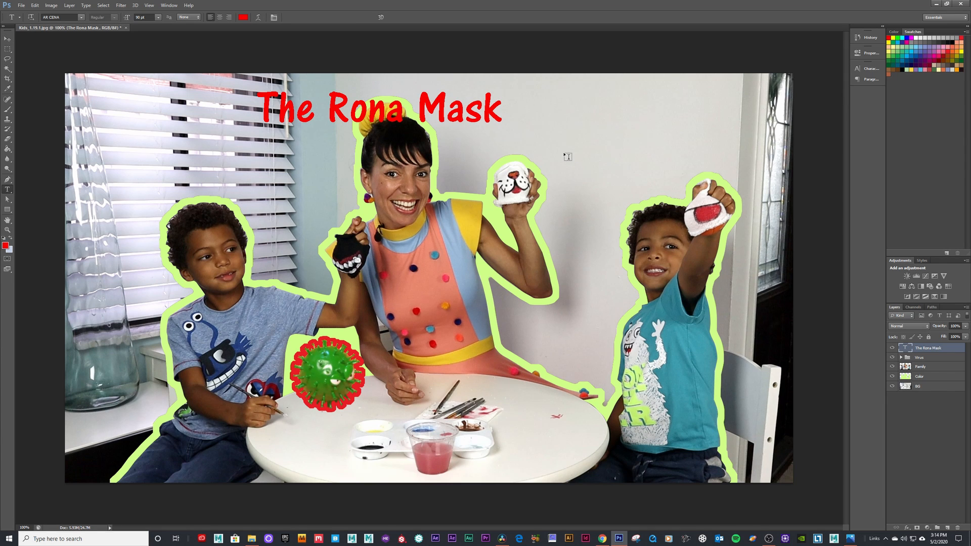
pyautogui.click(566, 189)
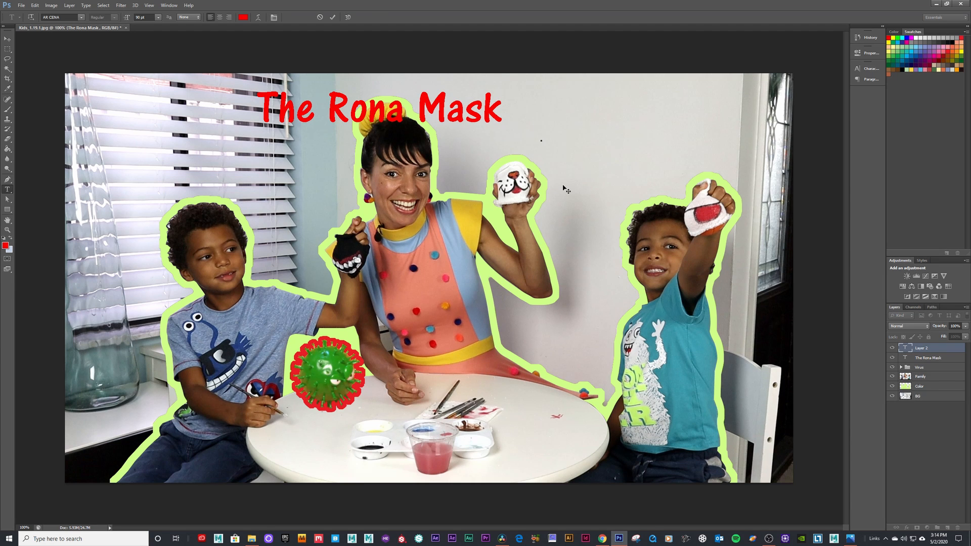
pyautogui.write('For')
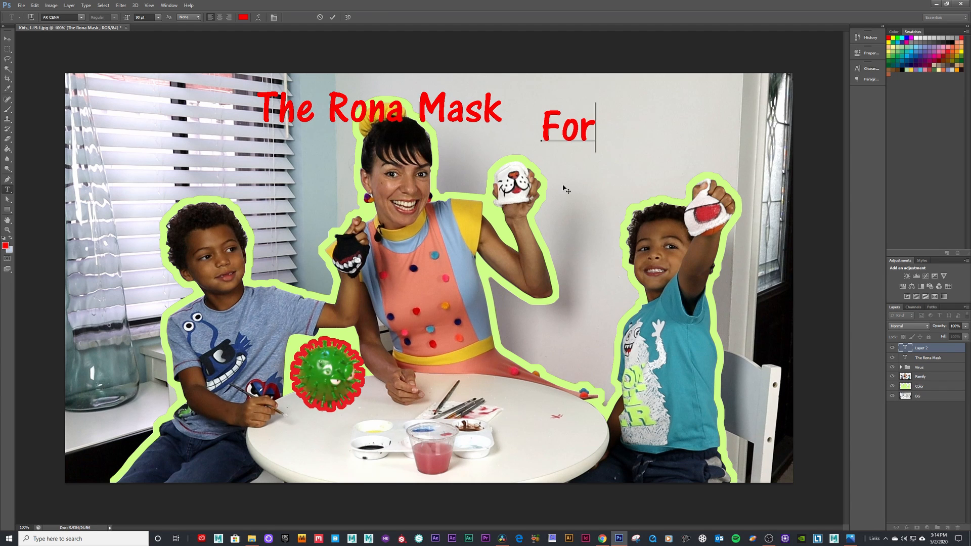
pyautogui.write(' Kids')
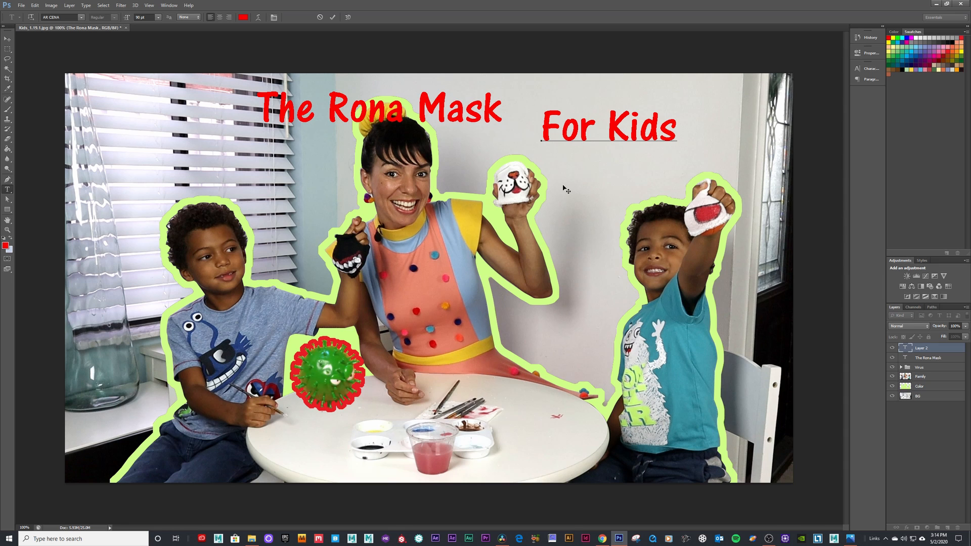
pyautogui.click(7, 39)
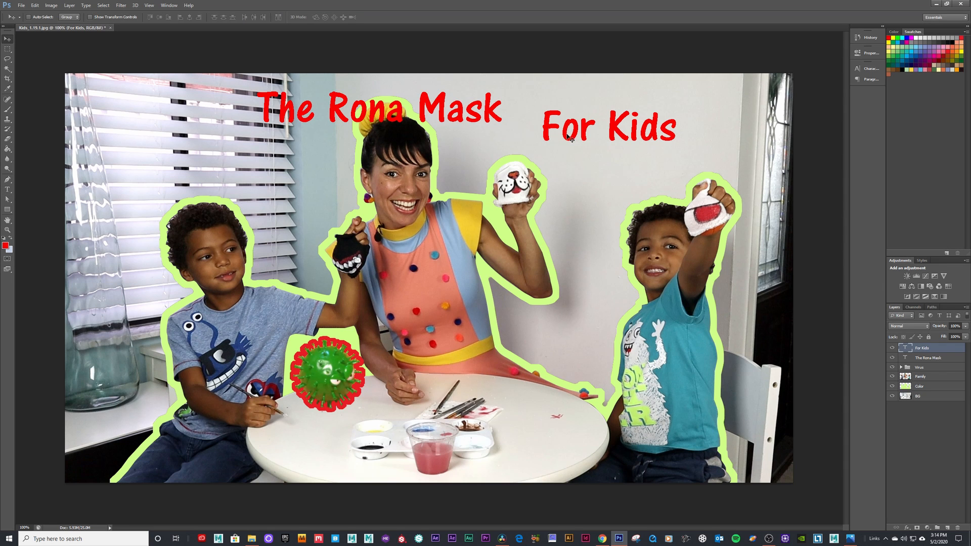
# Arrange the title as two lines on the wall beside the woman's head, with "The Rona Mask" directly above "For Kids"
pyautogui.moveTo(562, 137); pyautogui.dragTo(569, 173)
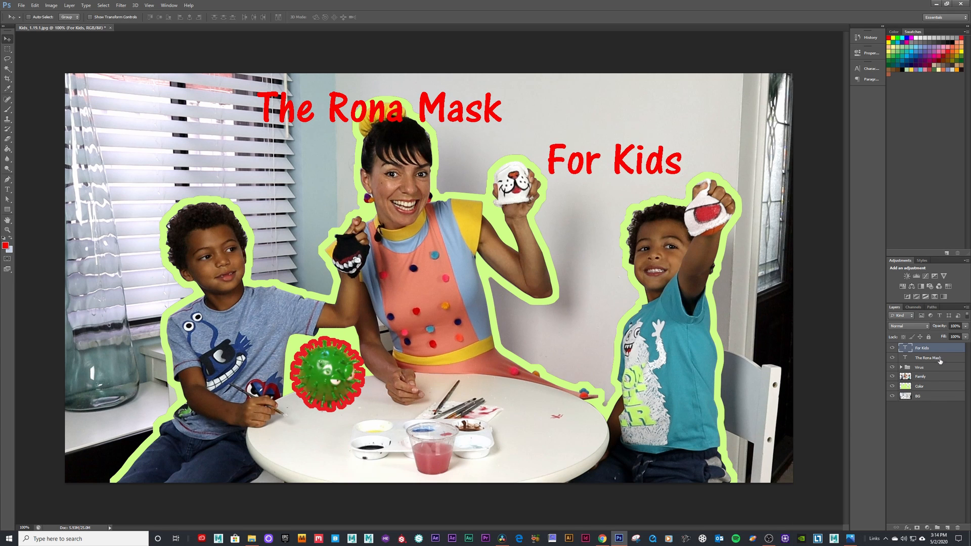
pyautogui.click(929, 358)
pyautogui.moveTo(414, 111); pyautogui.dragTo(591, 113)
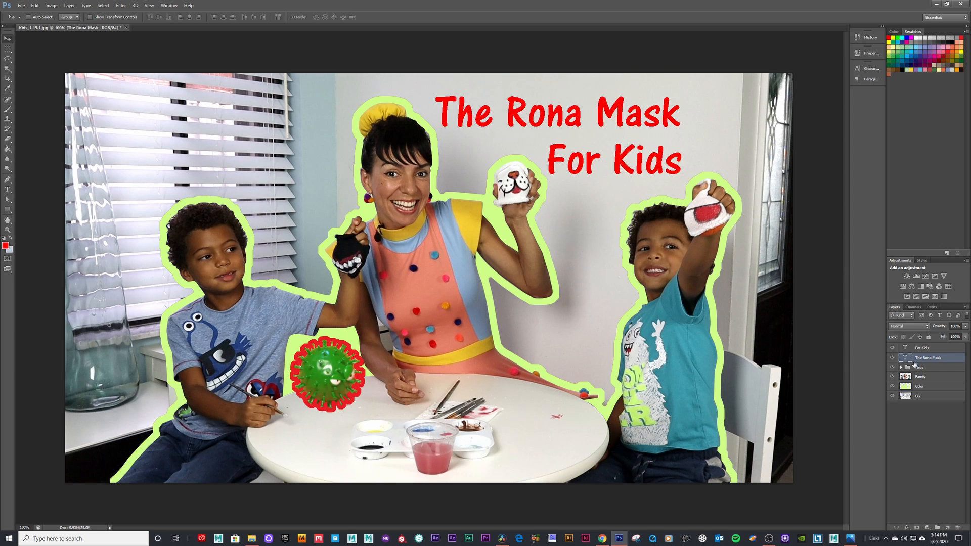
# Rasterize the "The Rona Mask" and "For Kids" text layers together and merge them into a single layer
pyautogui.keyDown('shift'); pyautogui.click(929, 347); pyautogui.keyUp('shift')
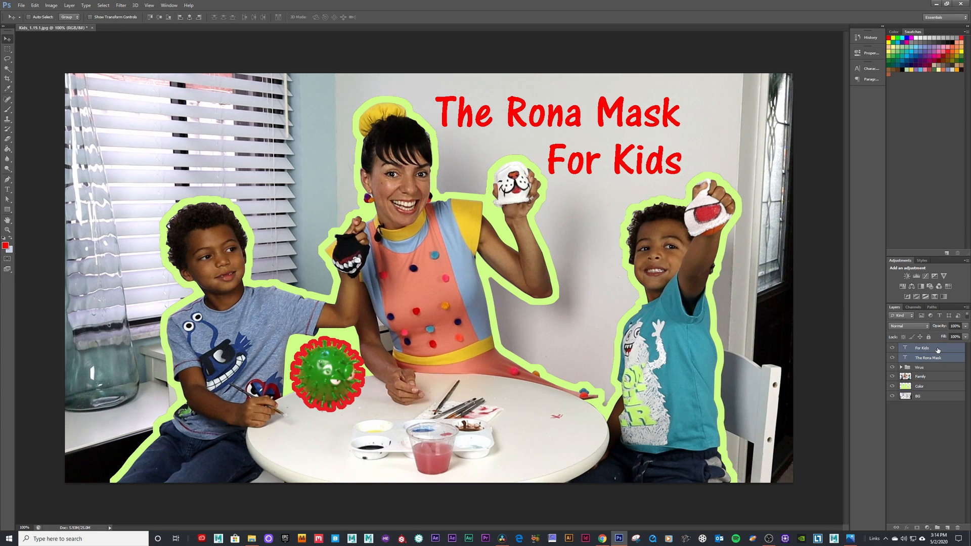
pyautogui.rightClick(938, 350)
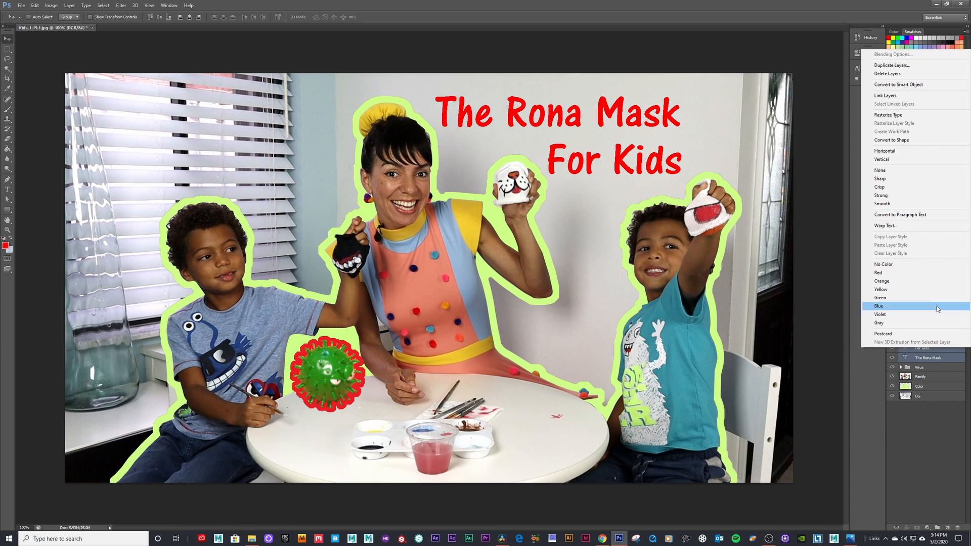
pyautogui.click(905, 116)
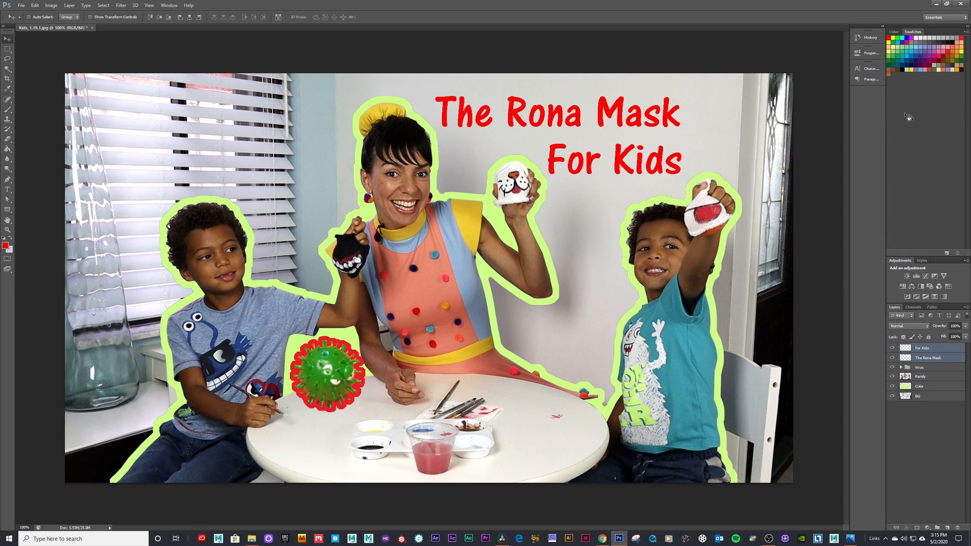
pyautogui.rightClick(939, 352)
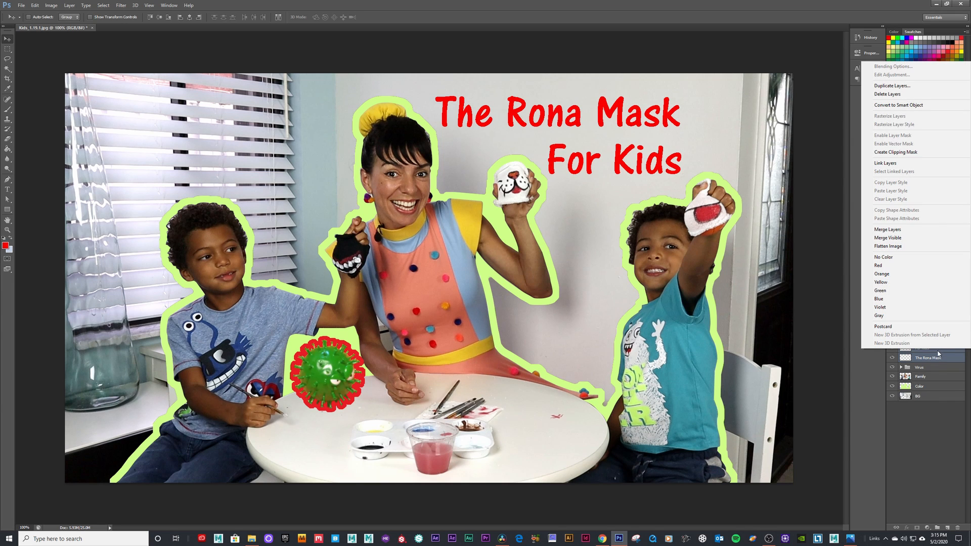
pyautogui.click(901, 232)
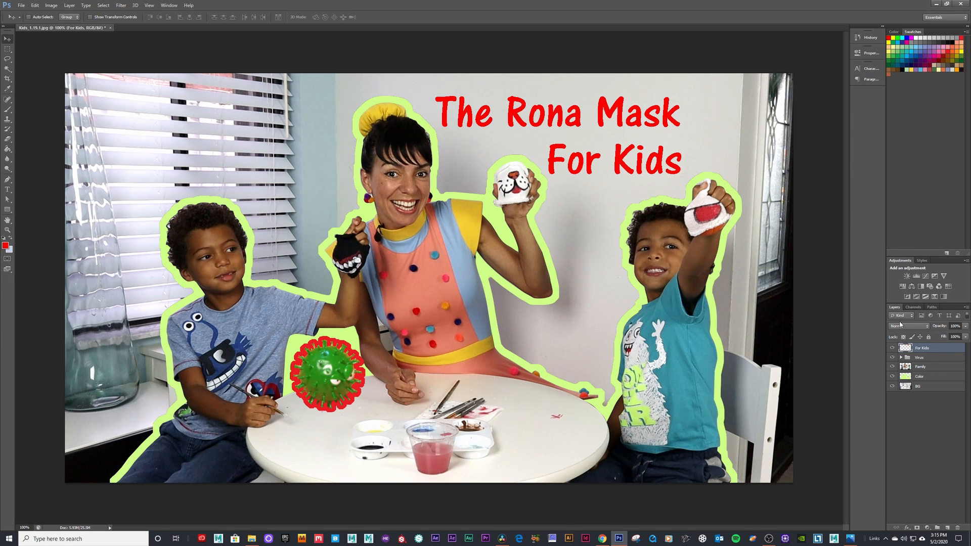
# Select all the title lettering with the Magic Wand and expand the selection by 10 pixels
pyautogui.press('w')
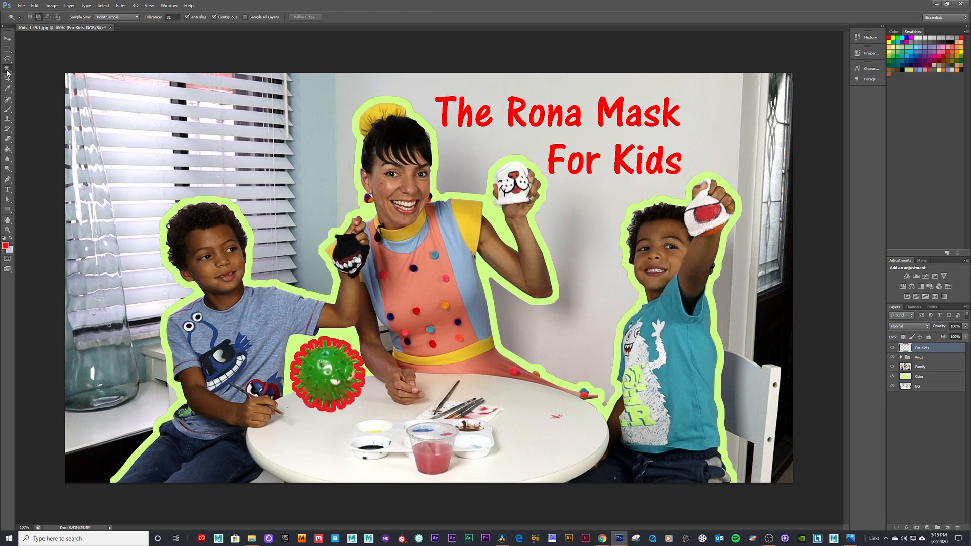
pyautogui.click(39, 19)
pyautogui.click(487, 146)
pyautogui.click(103, 5)
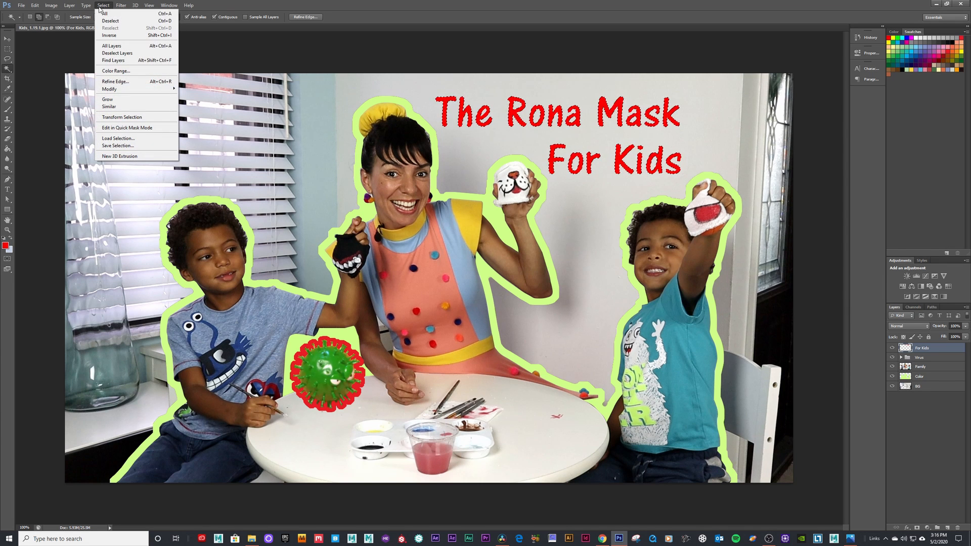
pyautogui.moveTo(124, 90)
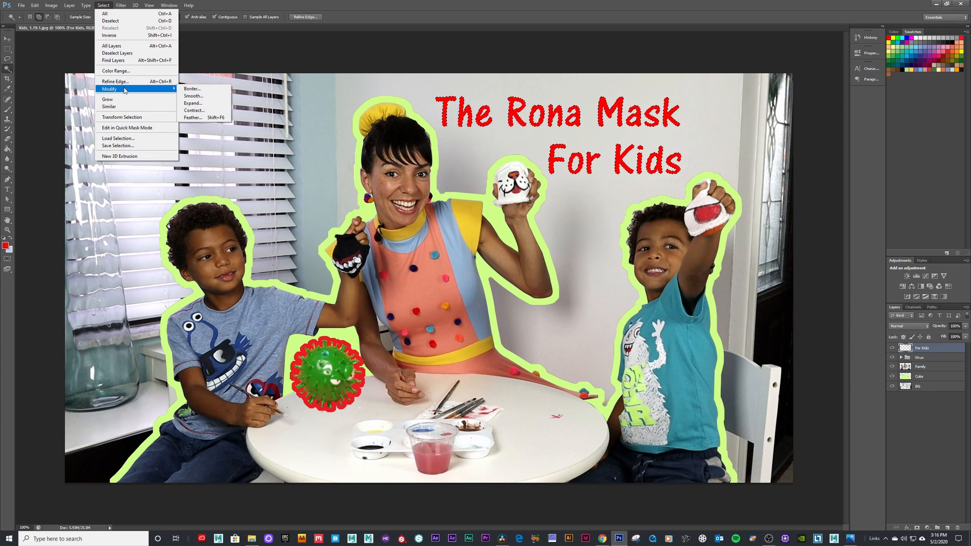
pyautogui.click(218, 103)
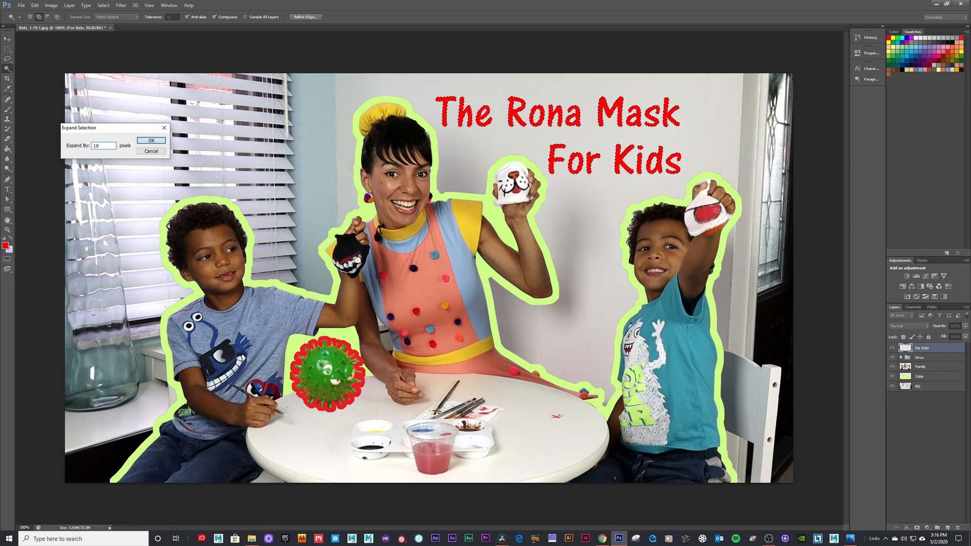
pyautogui.press('Return')
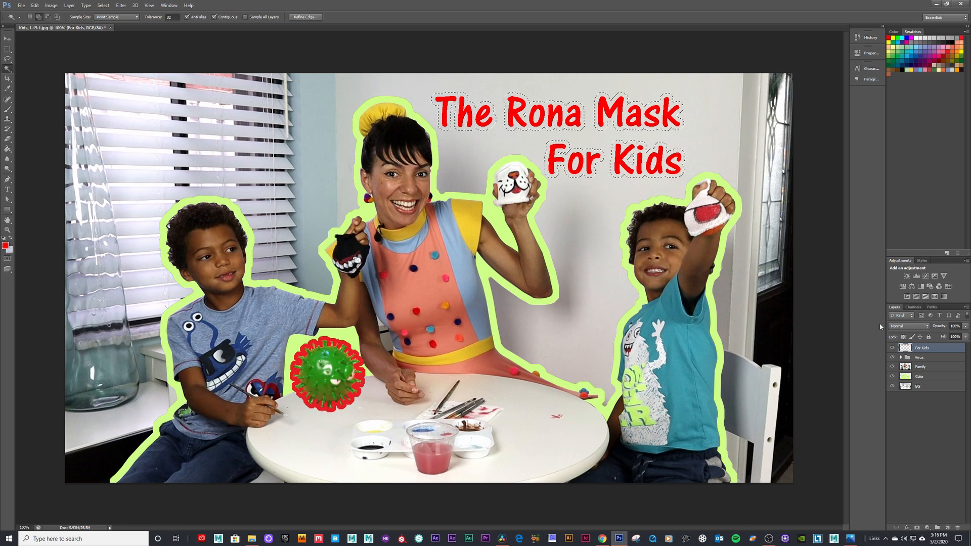
# Create a new layer named BG_title and place it directly beneath the For Kids layer
pyautogui.click(949, 529)
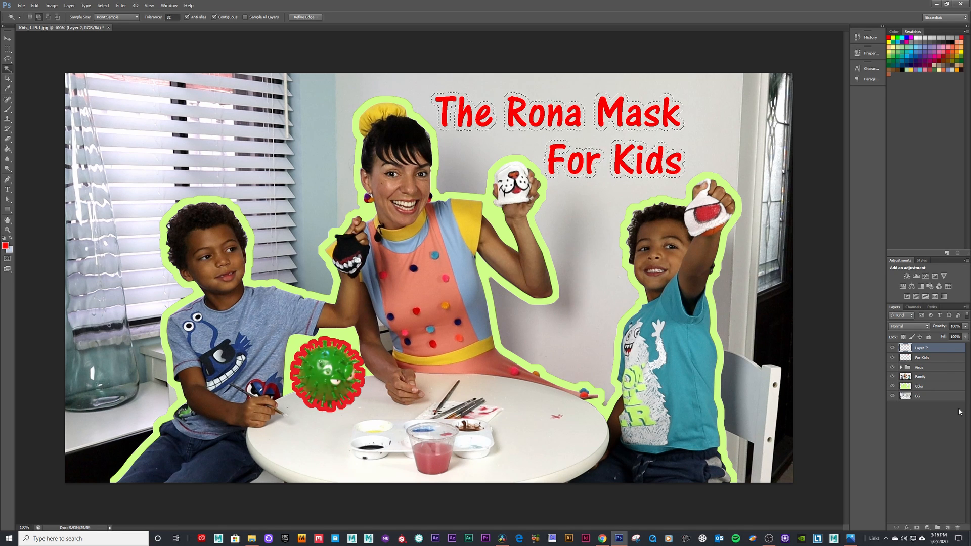
pyautogui.doubleClick(922, 349)
pyautogui.write('BG_')
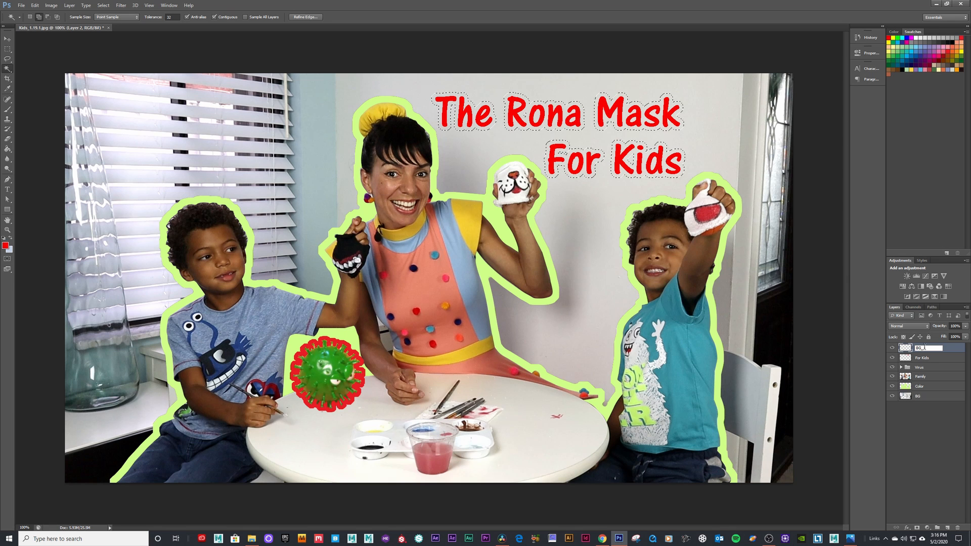
pyautogui.write('title')
pyautogui.press('Return')
pyautogui.keyDown('shift'); pyautogui.click(923, 358); pyautogui.keyUp('shift')
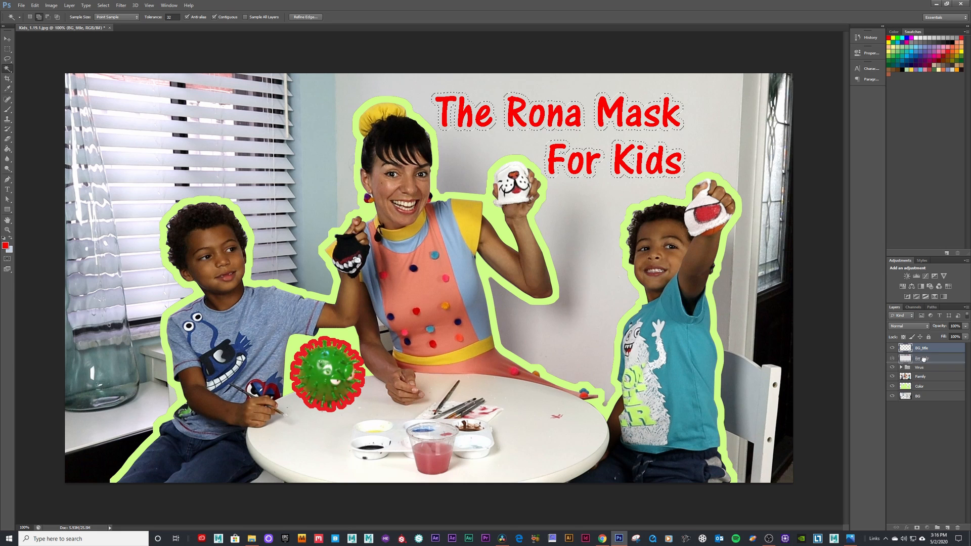
pyautogui.moveTo(924, 359); pyautogui.dragTo(942, 360)
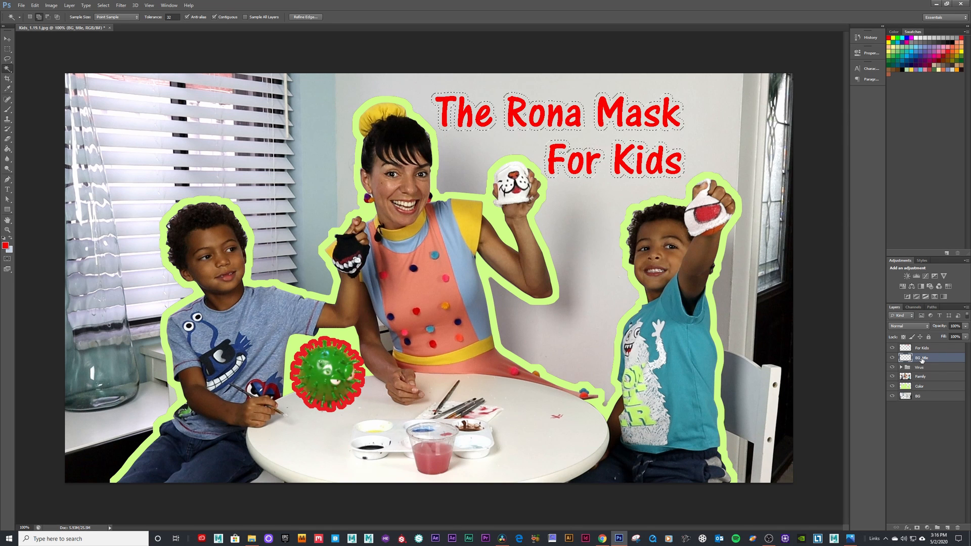
# Rename the BG_title layer as "title_kids color"
pyautogui.doubleClick(923, 358)
pyautogui.write('title')
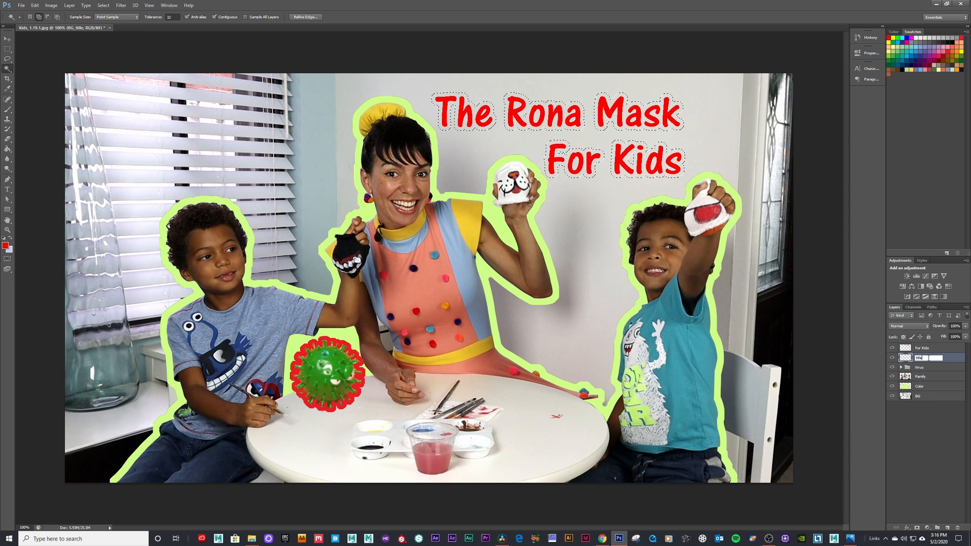
pyautogui.write('_k')
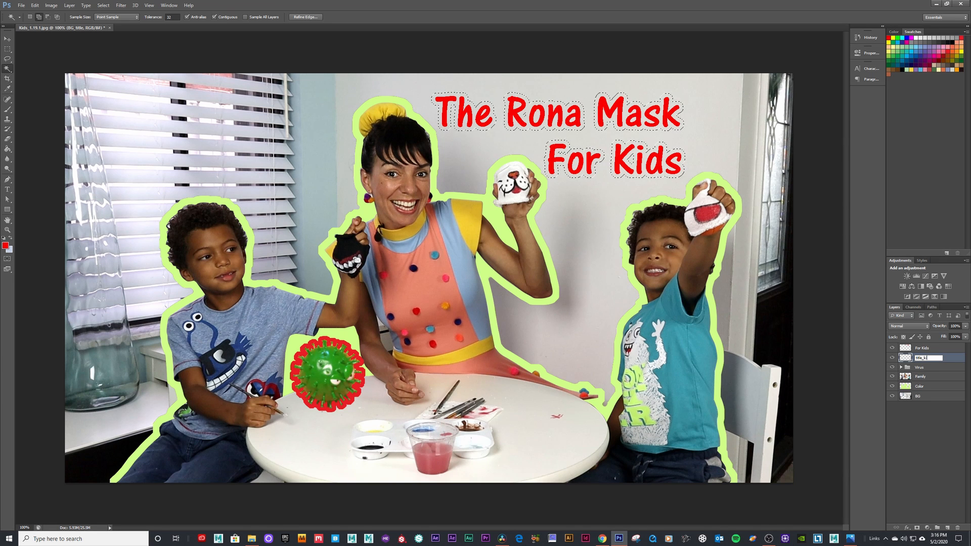
pyautogui.write('ids color')
pyautogui.press('Return')
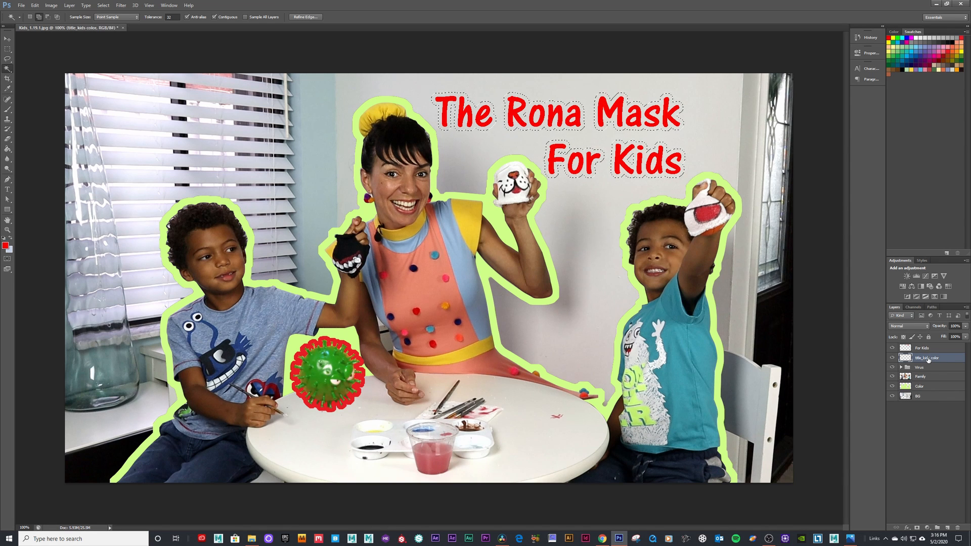
# Fill the expanded title selection with white on the title_kids color layer using the Paint Bucket
pyautogui.click(905, 43)
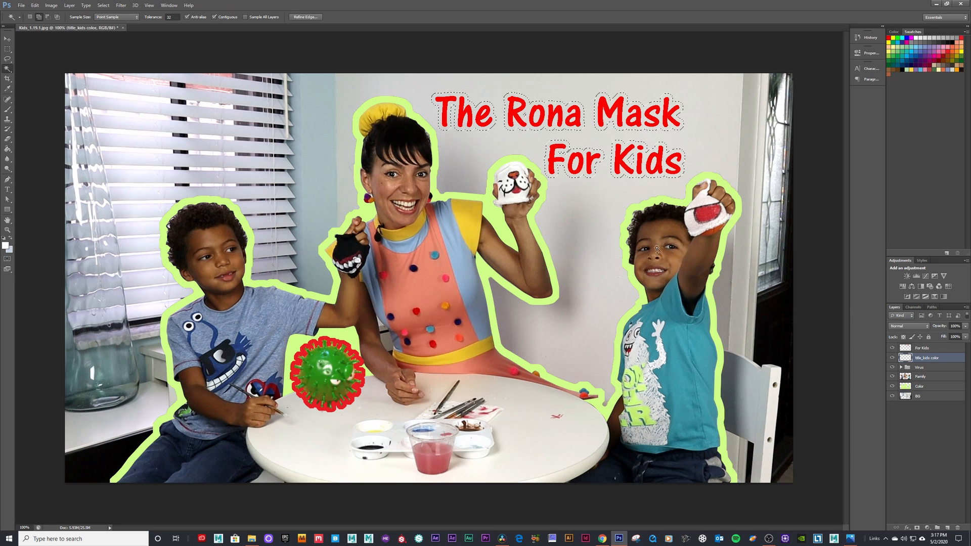
pyautogui.press('g')
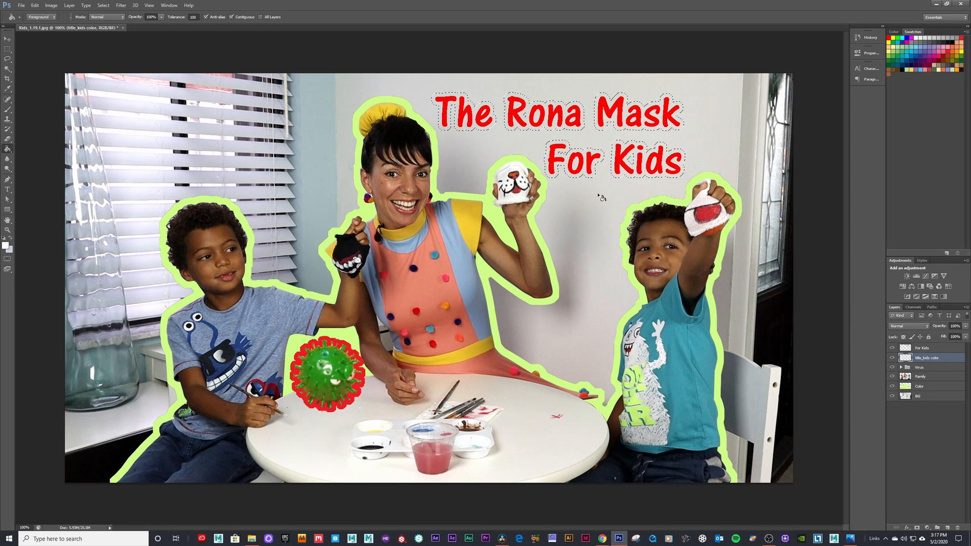
pyautogui.click(573, 163)
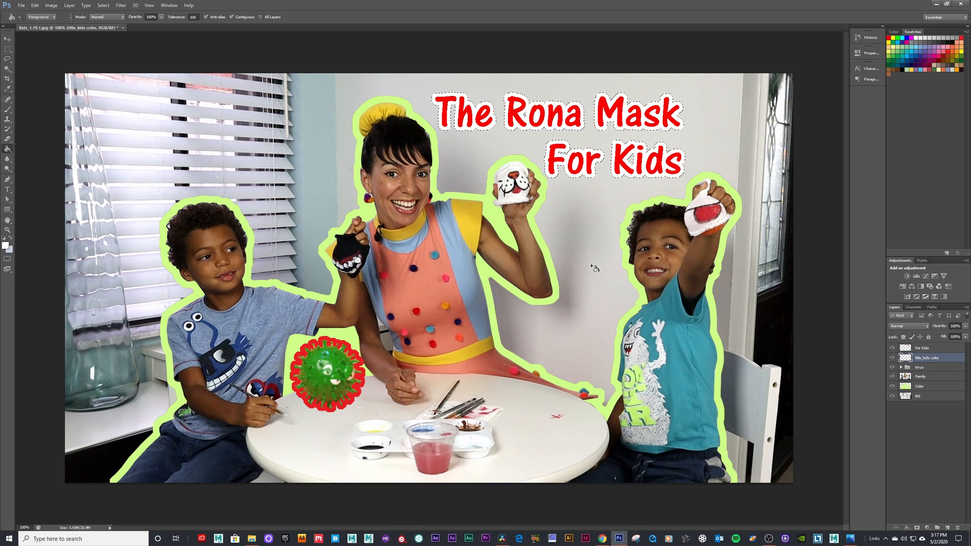
# Recolor the title's outline black on the title_kids color layer and make the For Kids layer active
pyautogui.click(903, 69)
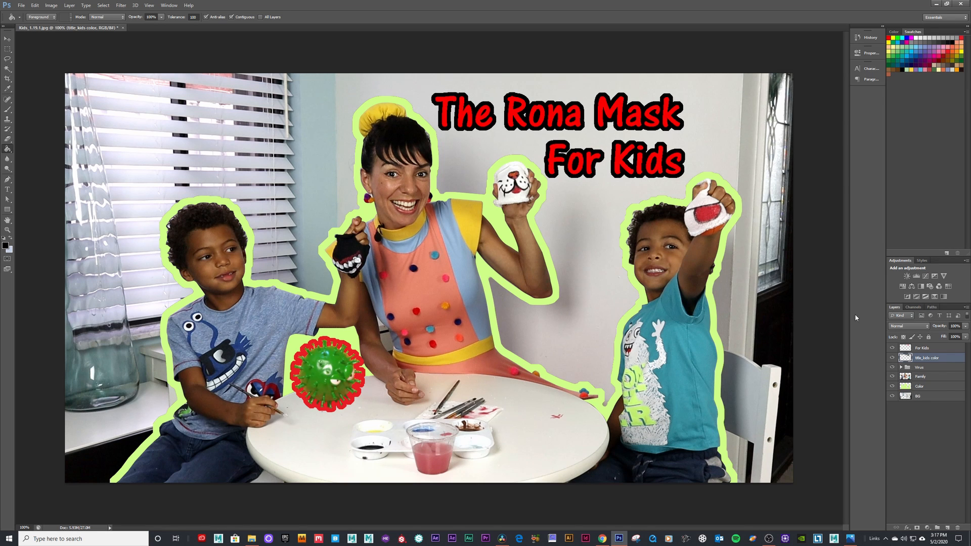
pyautogui.click(937, 349)
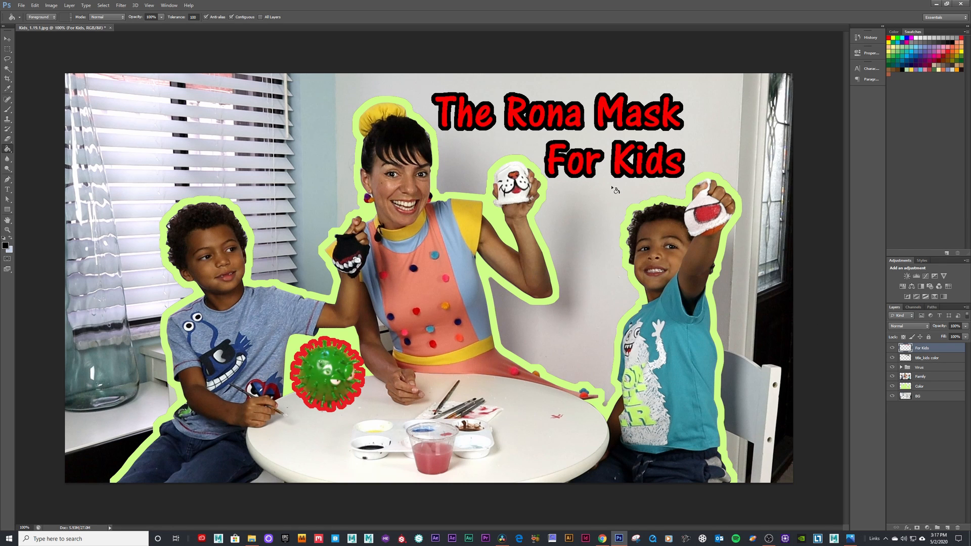
# Select the For Kids and title_kids color layers together, try moving the title as one piece, and undo that move
pyautogui.click(7, 38)
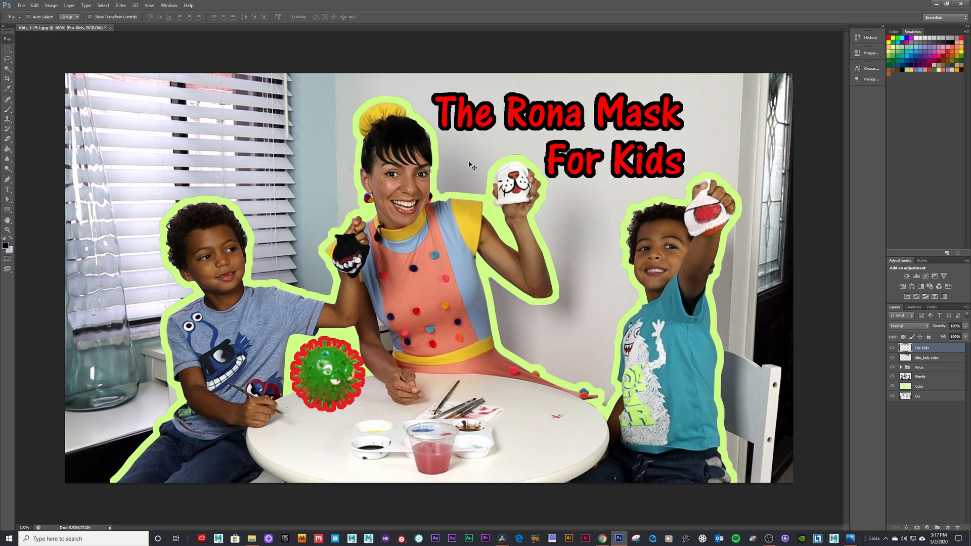
pyautogui.moveTo(434, 163); pyautogui.dragTo(466, 165)
pyautogui.keyDown('shift'); pyautogui.click(952, 359); pyautogui.keyUp('shift')
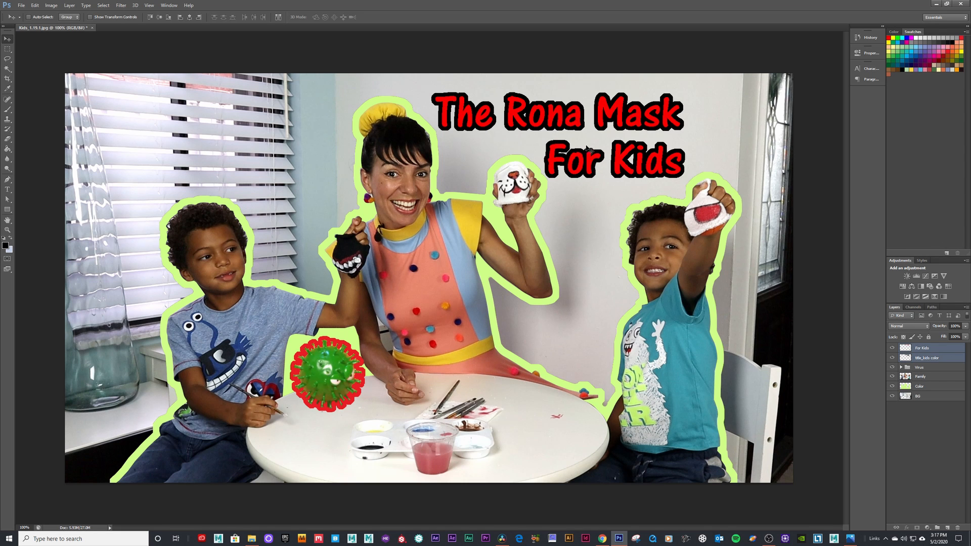
pyautogui.moveTo(571, 114); pyautogui.dragTo(592, 144)
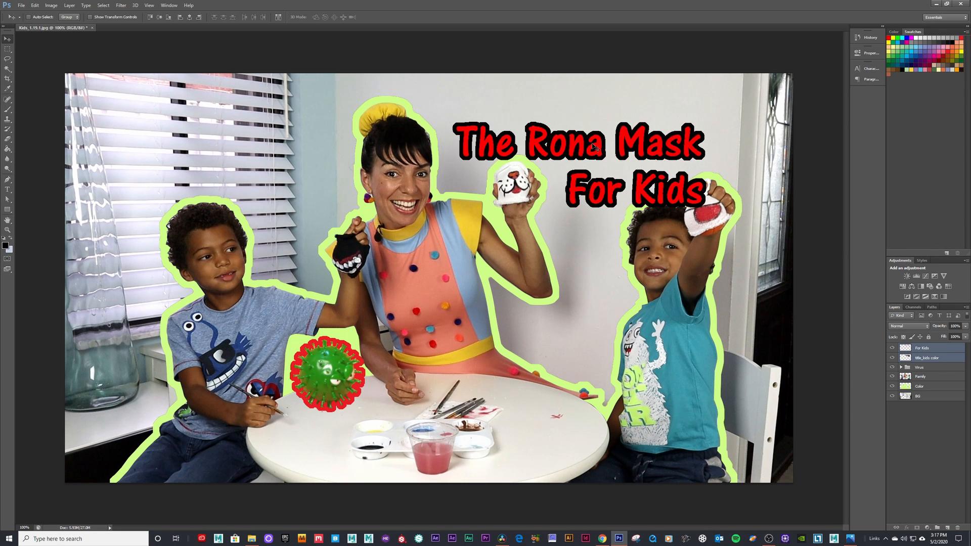
pyautogui.hotkey('ctrl', 'z')
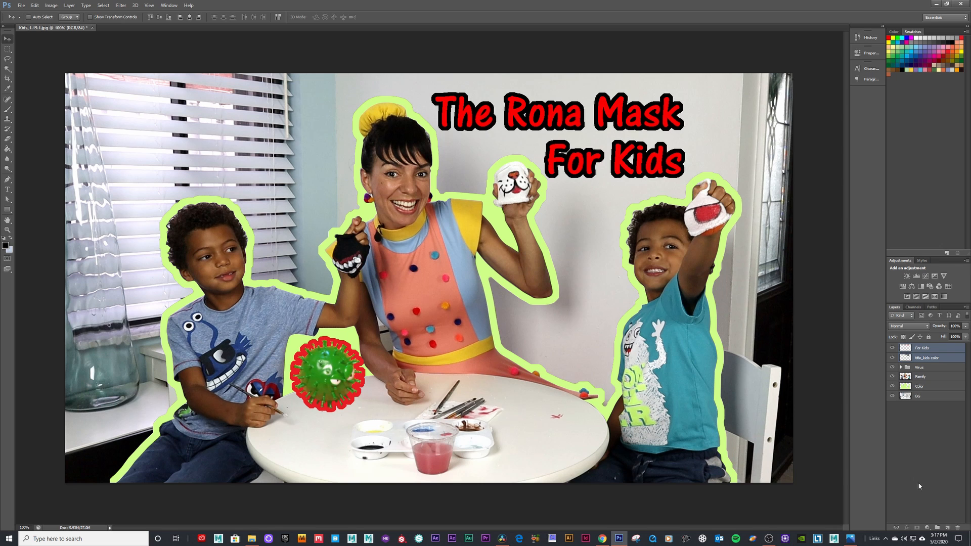
# Put the For Kids and title_kids color layers into a new group, collapse it, and name it "Title"
pyautogui.click(938, 527)
pyautogui.moveTo(923, 357)
pyautogui.mouseDown()
pyautogui.moveTo(921, 349)
pyautogui.moveTo(922, 369)
pyautogui.moveTo(920, 347)
pyautogui.mouseUp()
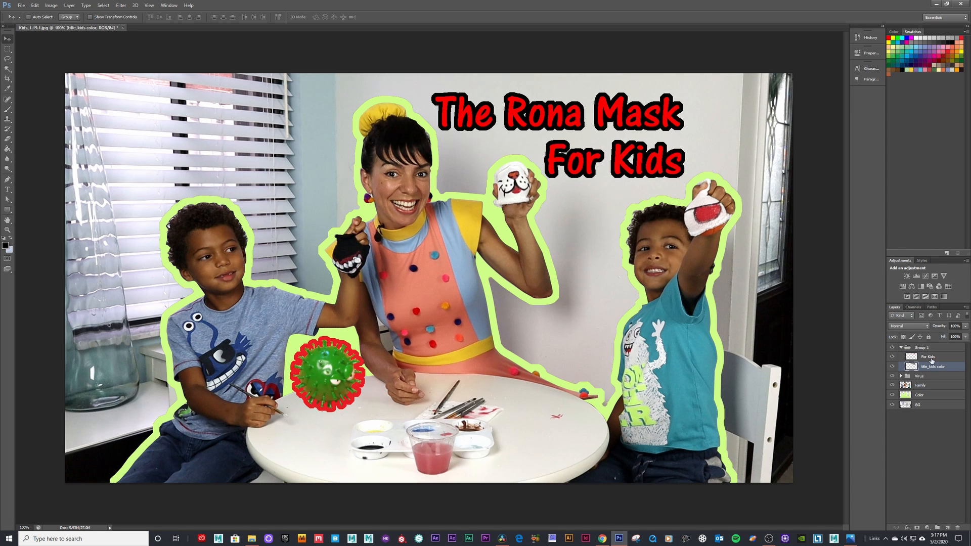
pyautogui.click(900, 349)
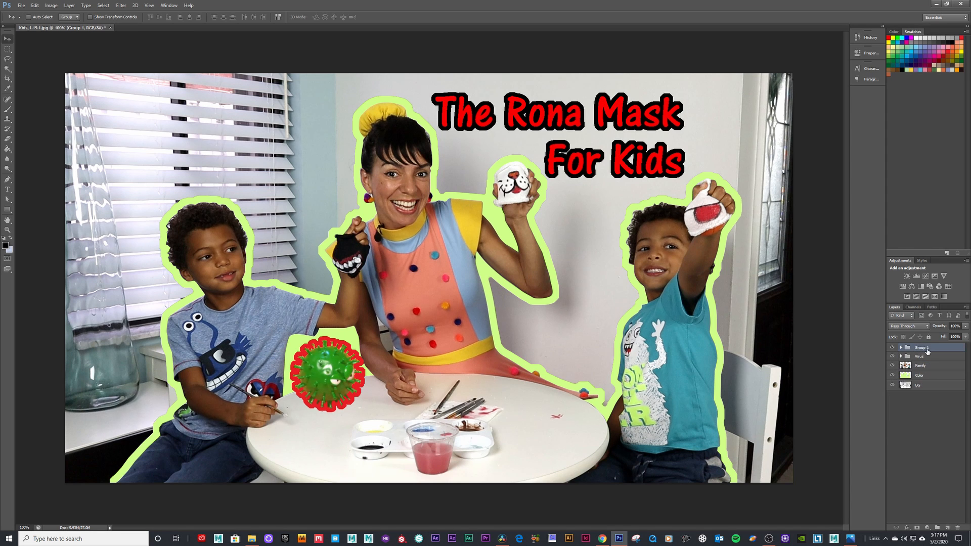
pyautogui.doubleClick(928, 348)
pyautogui.write('Title')
pyautogui.press('Return')
# Move the Title group slightly right and up so the title sits higher above the raised masks
pyautogui.press('Right')
pyautogui.press('Right')
pyautogui.press('Right')
pyautogui.press('Right')
pyautogui.press('Right')
pyautogui.press('Right')
pyautogui.press('Right')
pyautogui.press('Right')
pyautogui.press('Right')
pyautogui.press('Right')
pyautogui.press('Right')
pyautogui.press('Right')
pyautogui.press('Right')
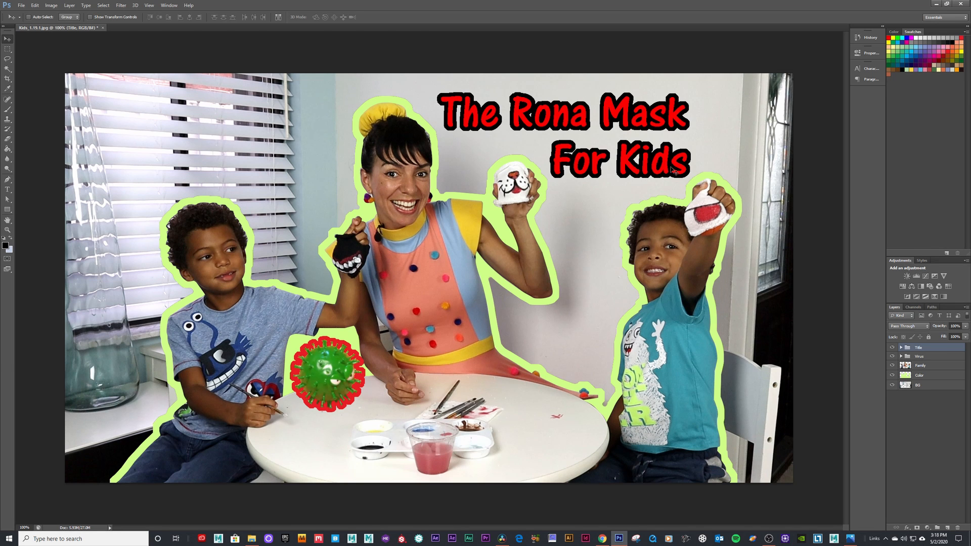
pyautogui.moveTo(673, 170); pyautogui.dragTo(667, 164)
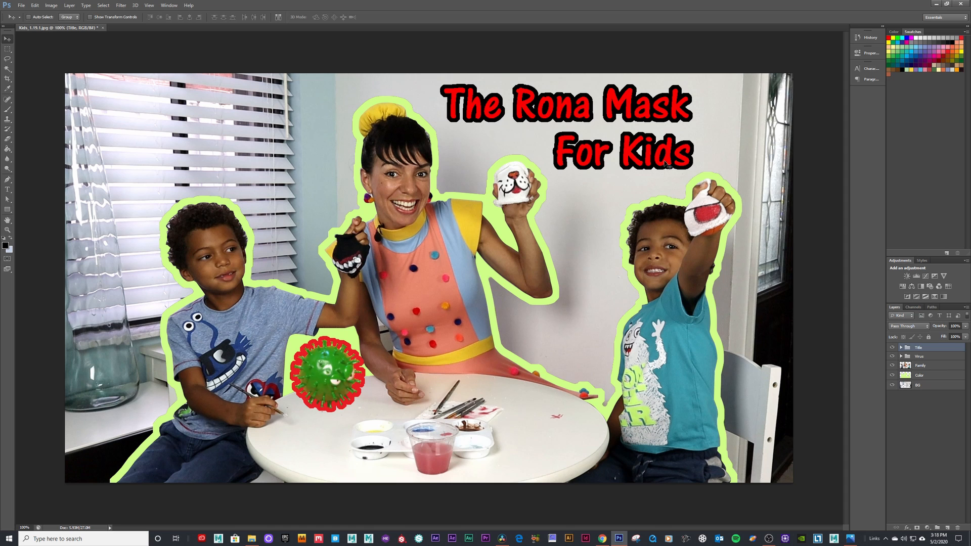